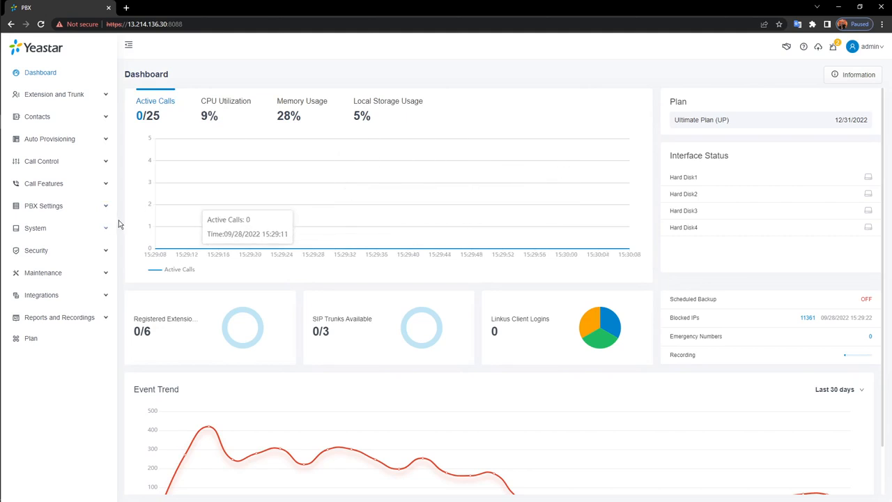
Step: Open the general voicemail settings within the call features
click(73, 212)
click(74, 211)
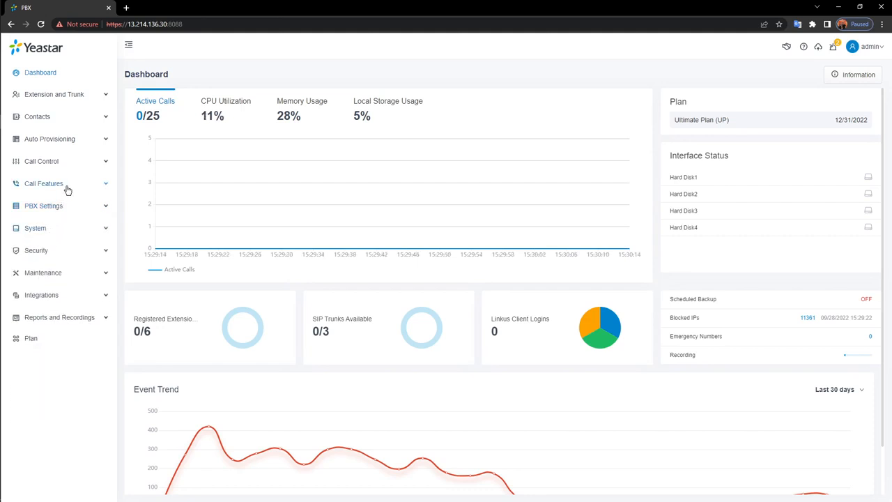
click(66, 186)
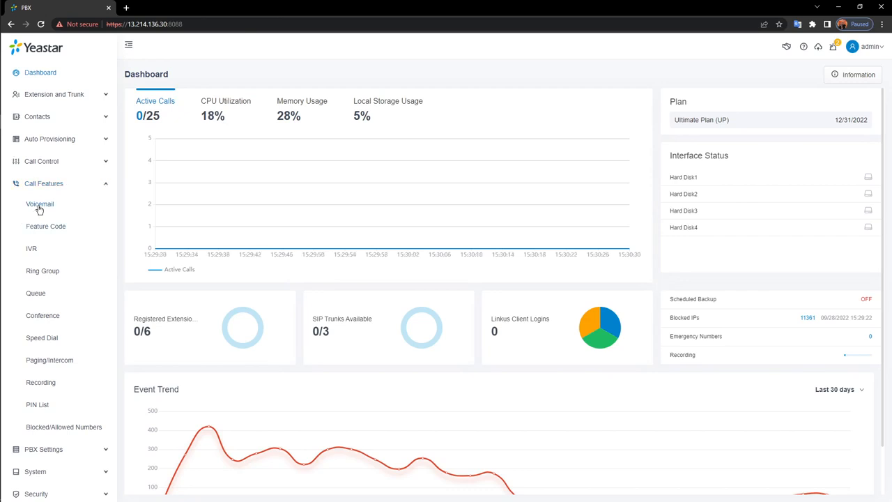
click(39, 206)
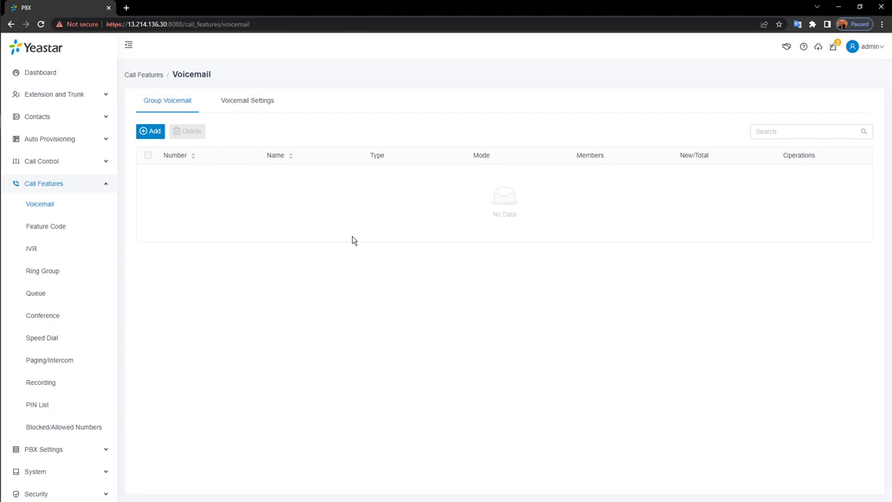
drag(237, 103, 242, 103)
click(295, 107)
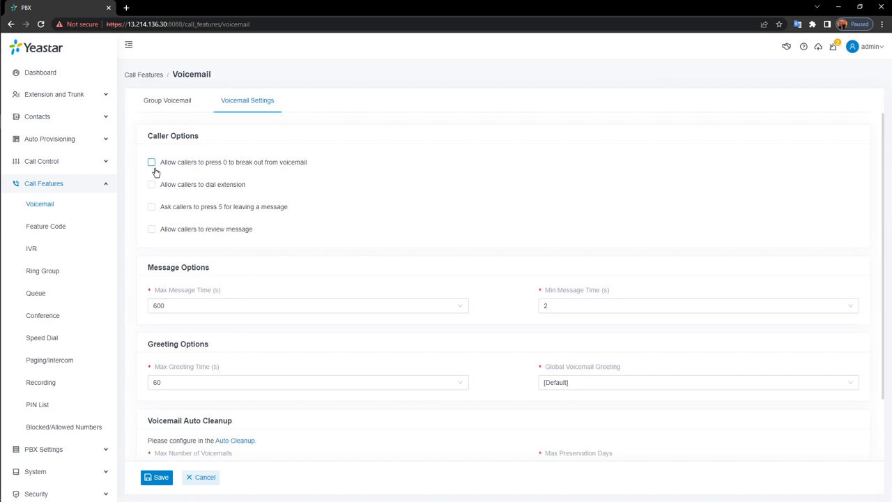
Step: Try out the caller options for dialing an extension, pressing 5 to leave a message, and reviewing a message
click(151, 184)
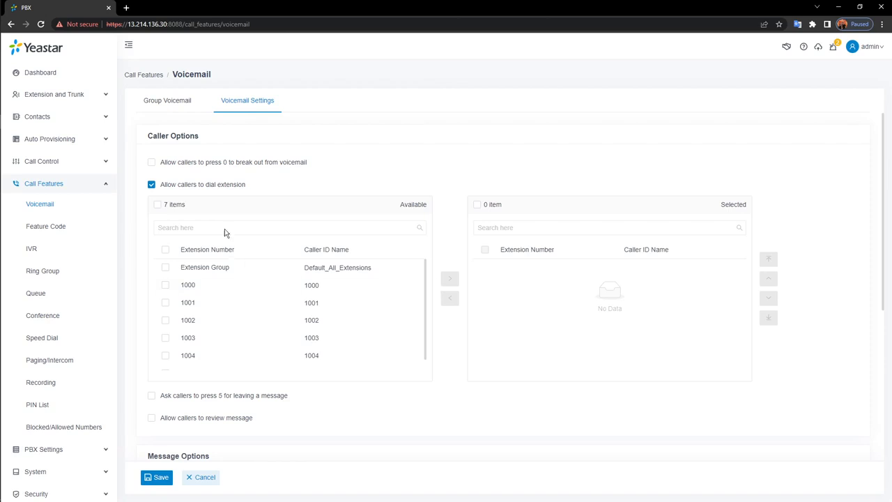
click(156, 189)
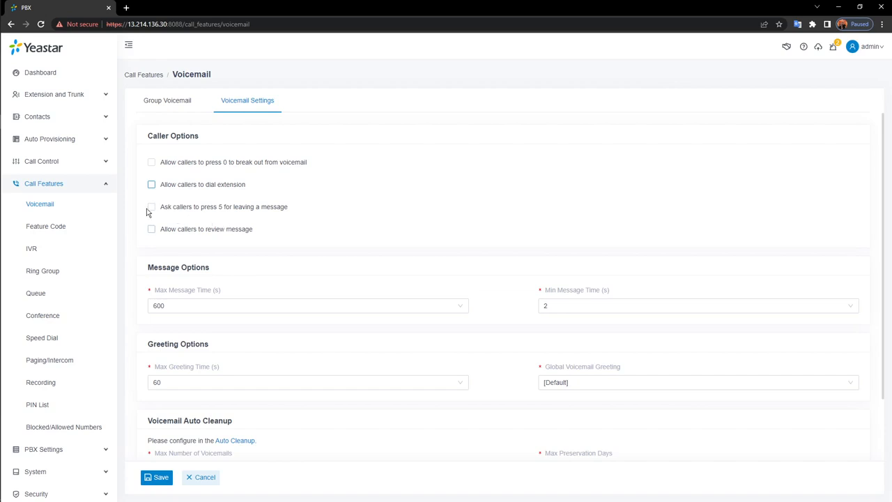
click(152, 210)
mouse_move(163, 236)
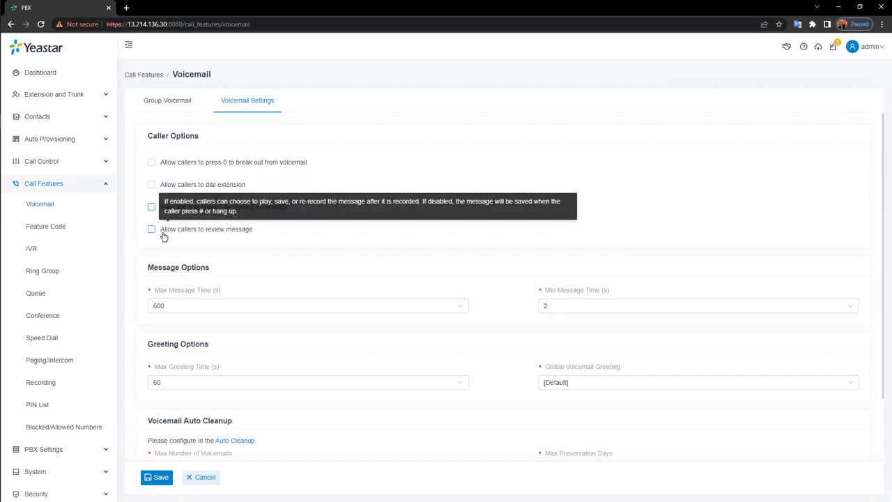
click(164, 236)
click(165, 235)
Step: Review the message and greeting options, including the choices for the global voicemail greeting
scroll(337, 245, down, 1)
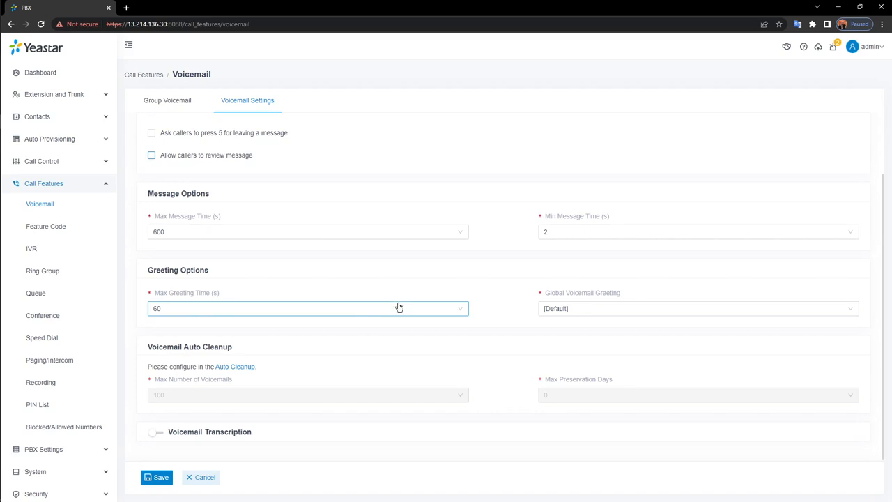
click(641, 309)
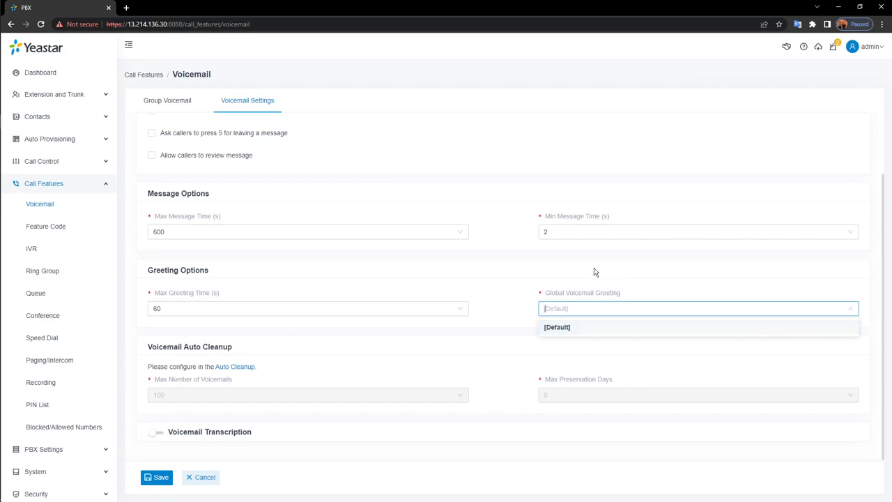
click(526, 308)
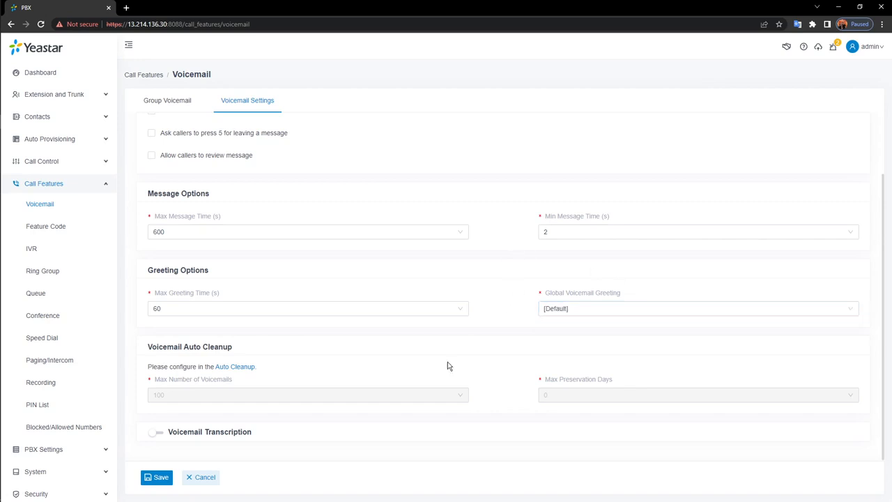
Step: Open the storage Auto Cleanup settings and review the choices for the maximum number of voicemails
click(250, 370)
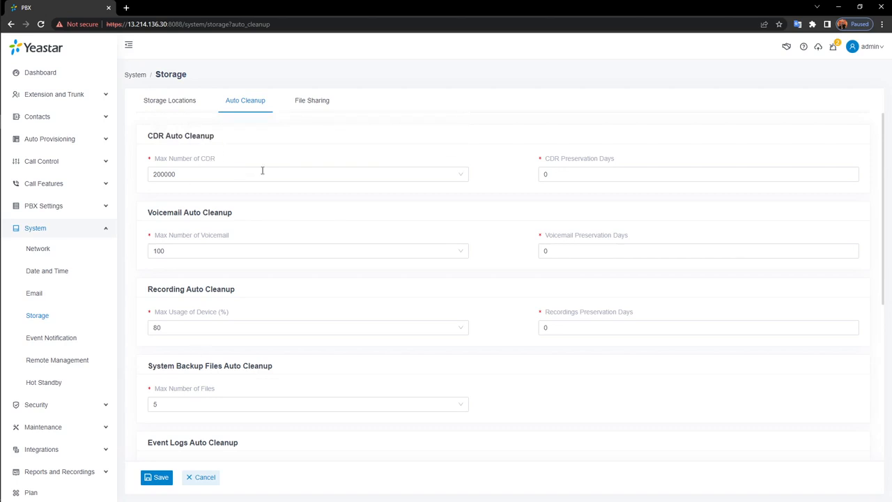
scroll(327, 208, down, 1)
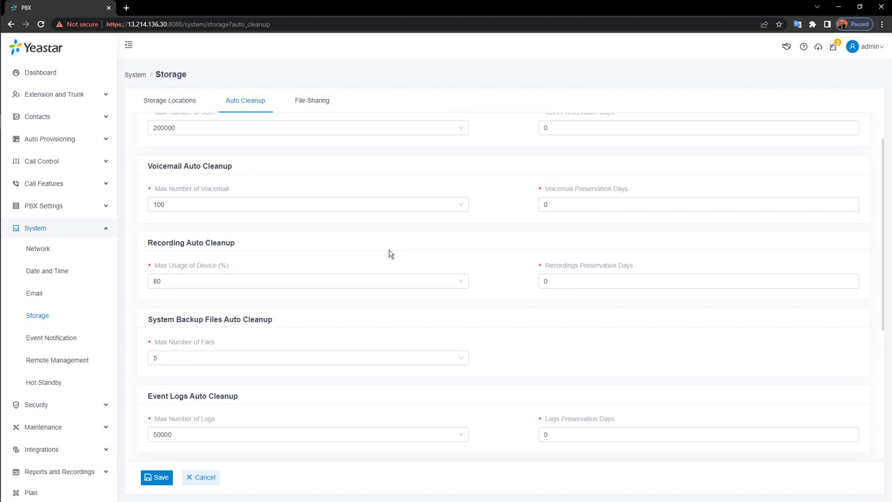
click(254, 204)
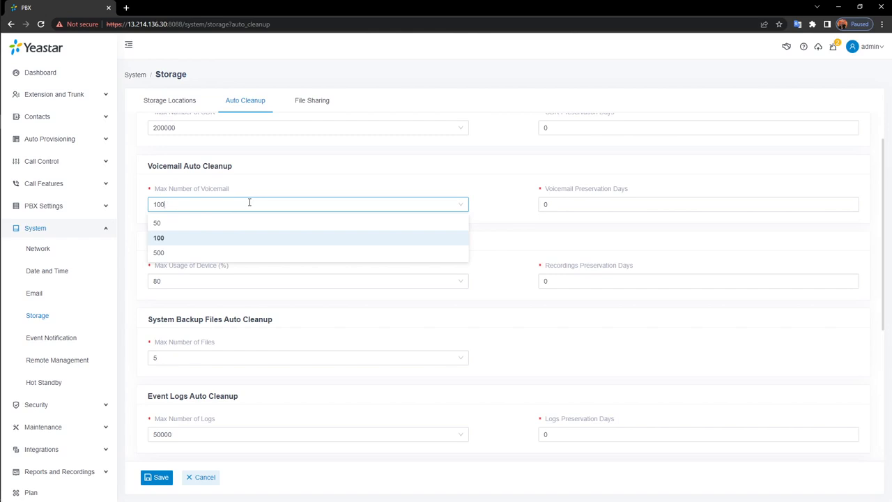
click(300, 175)
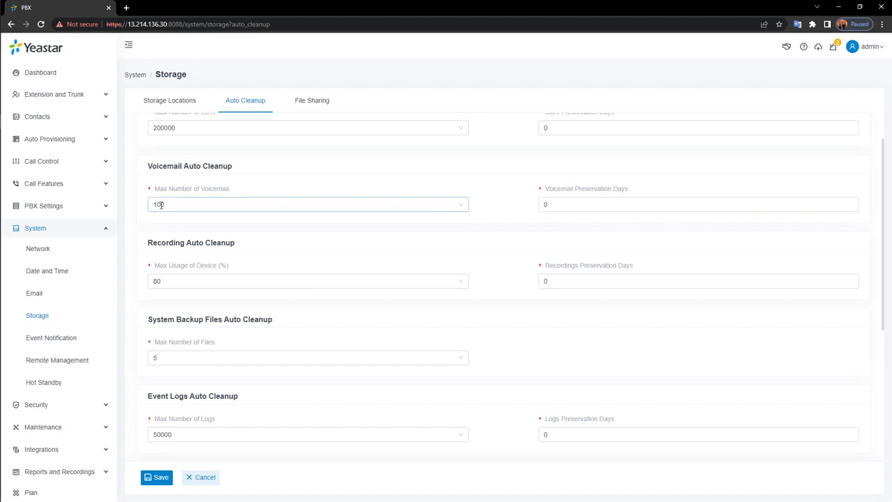
Step: Return to the voicemail settings and enable Voicemail Transcription, acknowledging the API integration notice
click(76, 186)
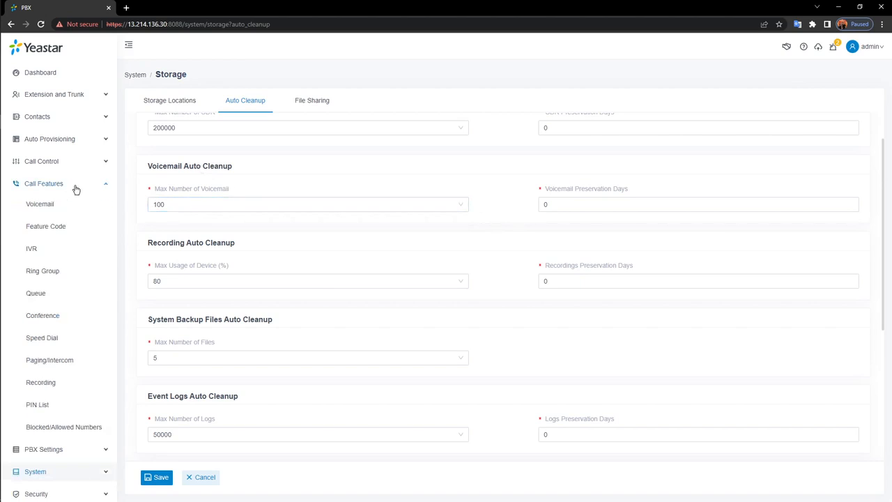
click(45, 203)
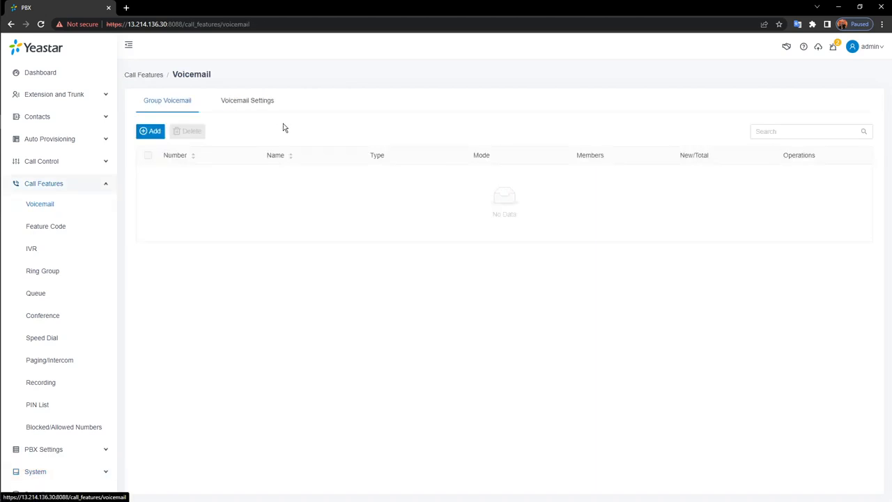
click(264, 108)
scroll(479, 218, down, 1)
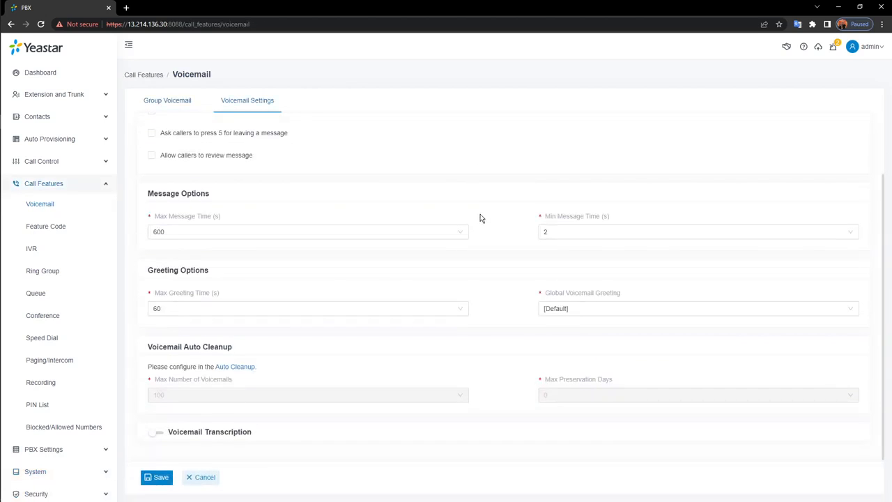
mouse_move(241, 432)
click(156, 433)
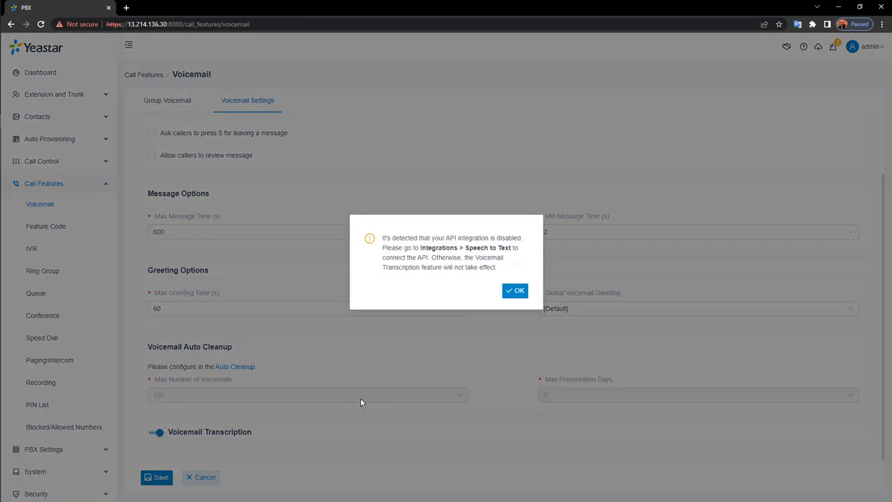
click(516, 291)
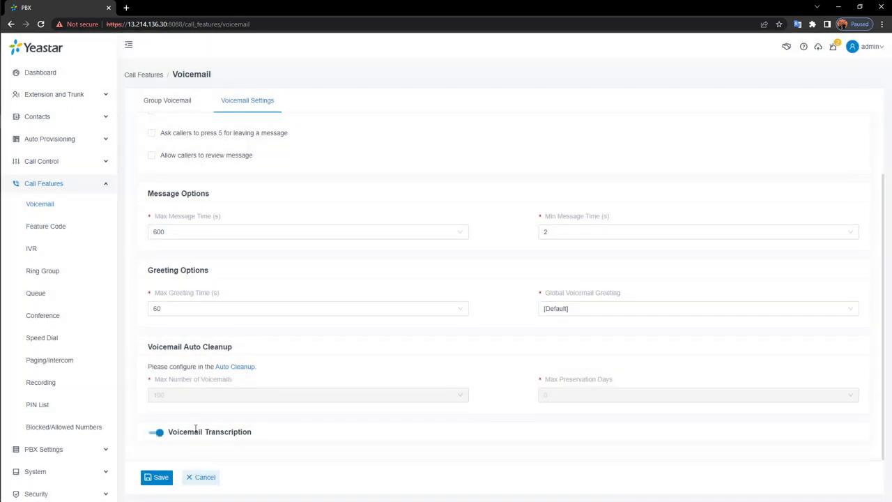
Step: Open the Speech to Text integration and select Google Cloud as the service, leaving the API key empty
click(82, 192)
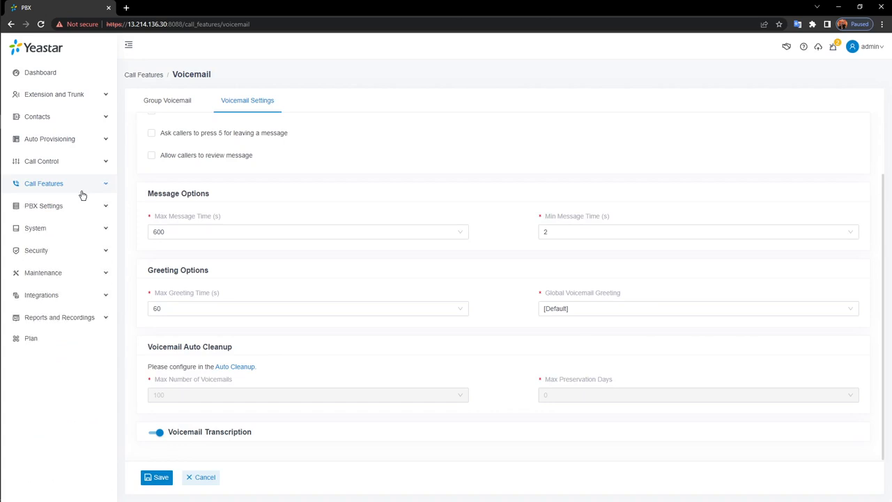
click(52, 299)
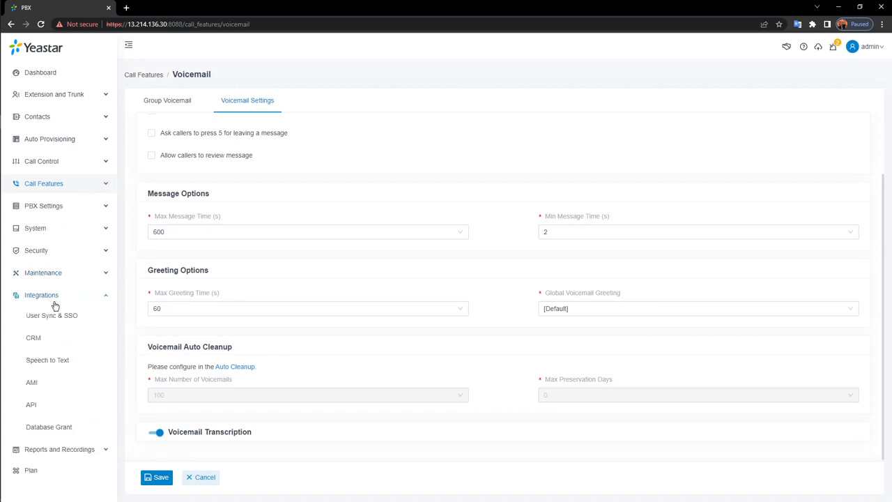
click(62, 364)
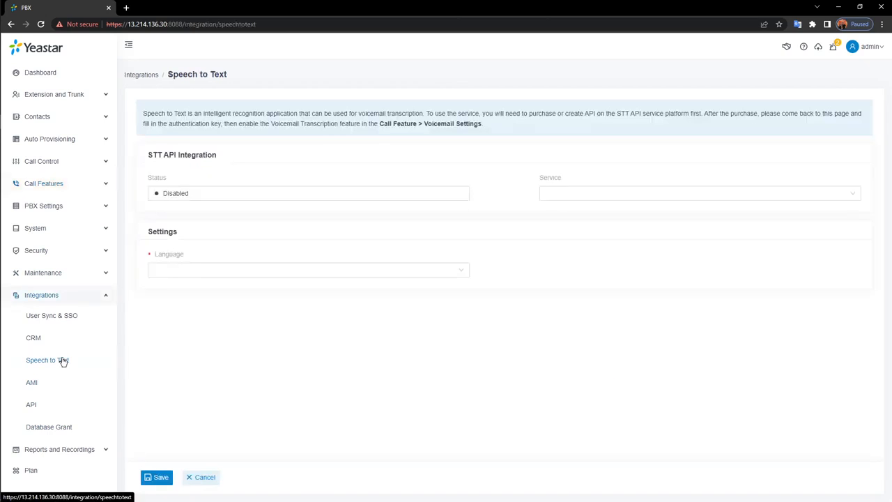
click(618, 197)
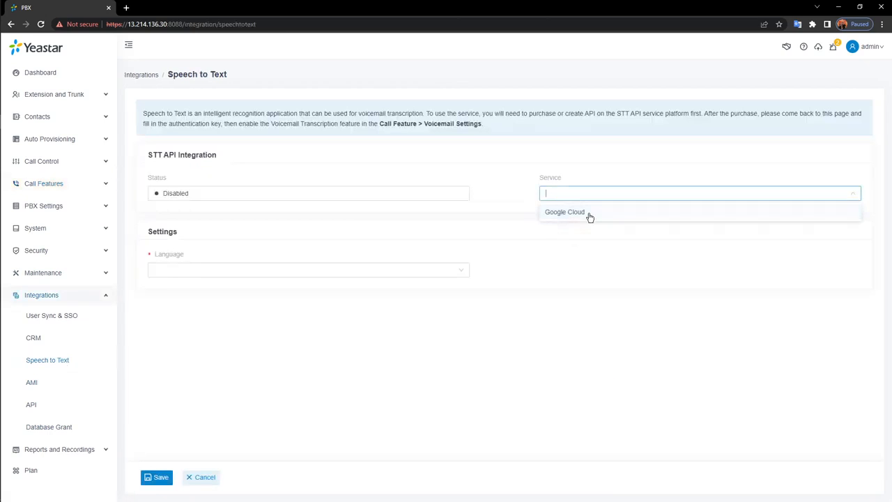
click(589, 214)
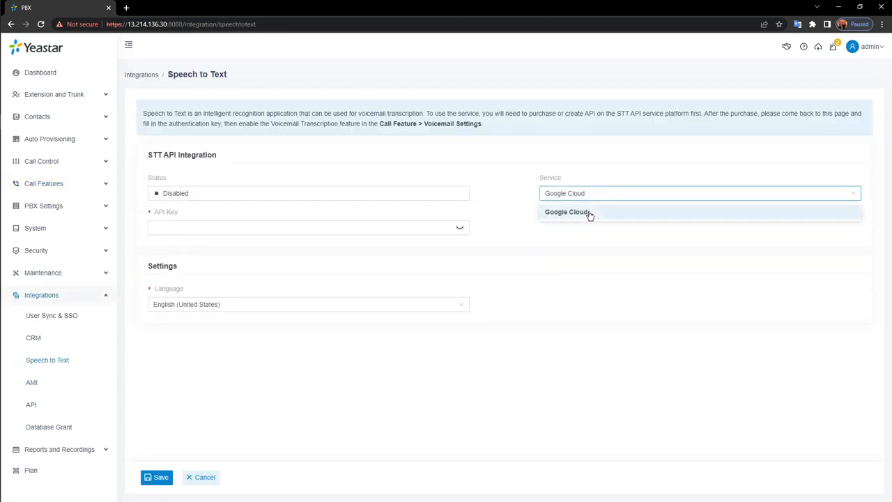
click(335, 228)
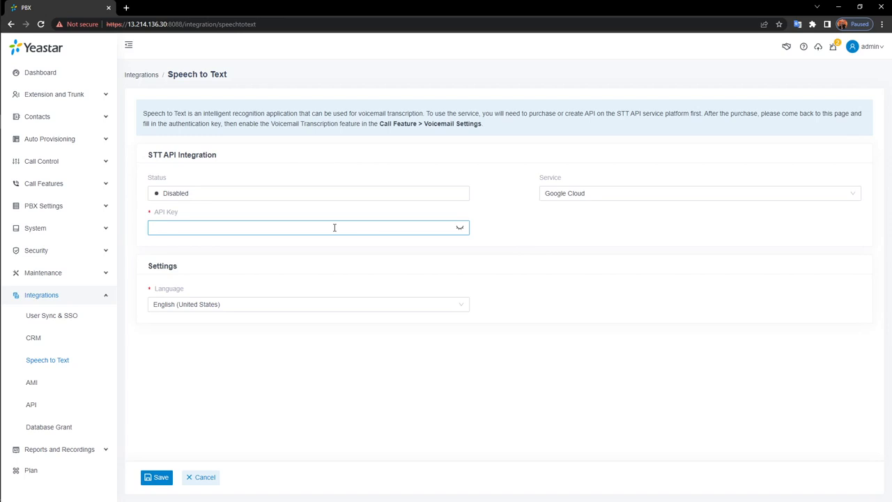
click(663, 271)
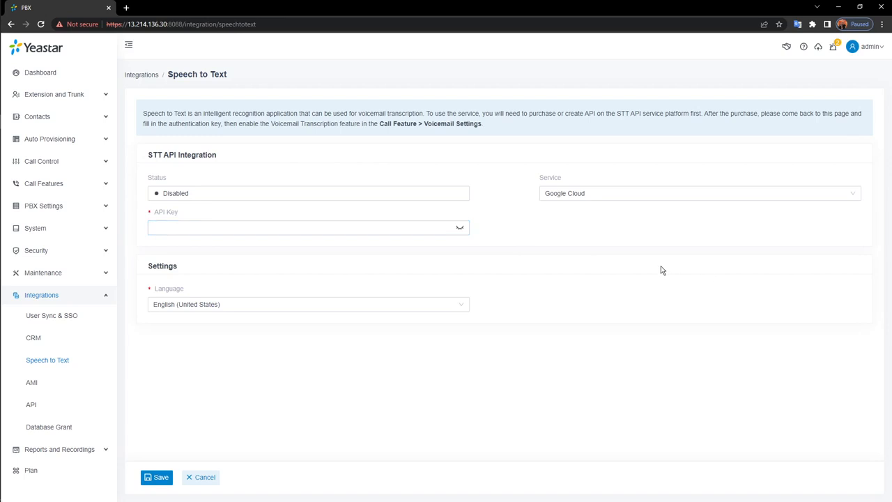
Step: Go back to the call features' voicemail page and start adding a new group voicemail
click(72, 304)
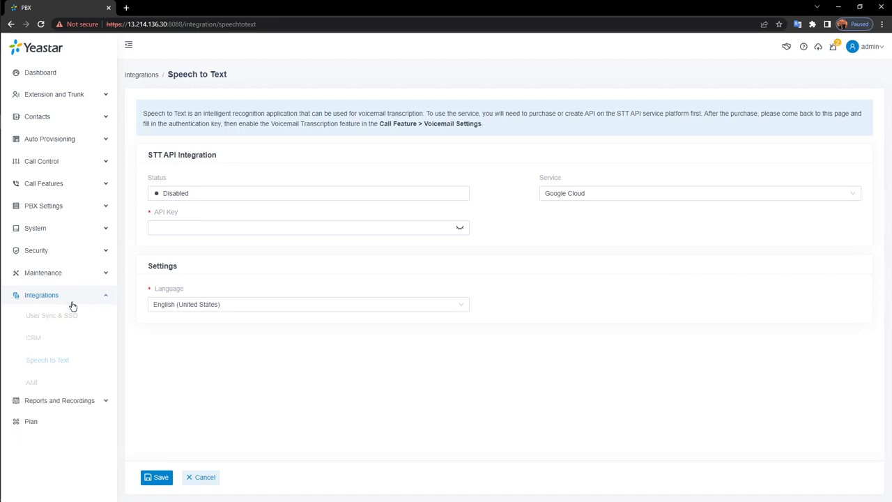
click(70, 185)
click(50, 203)
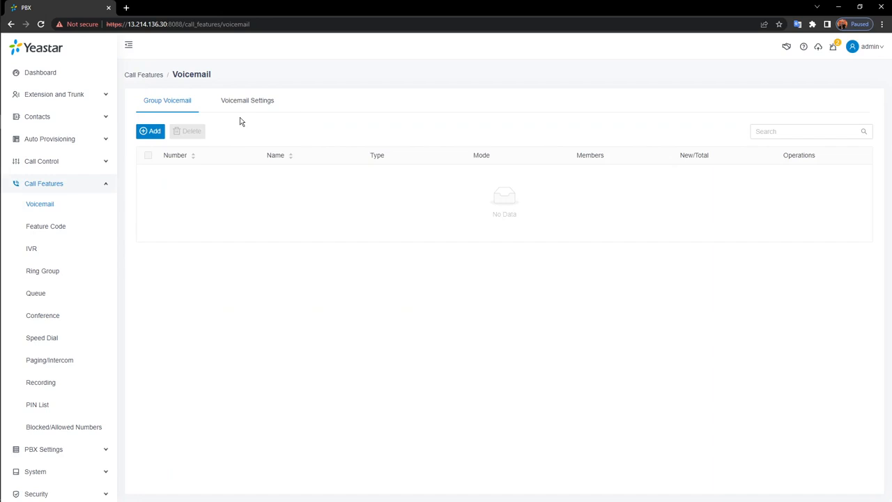
click(155, 132)
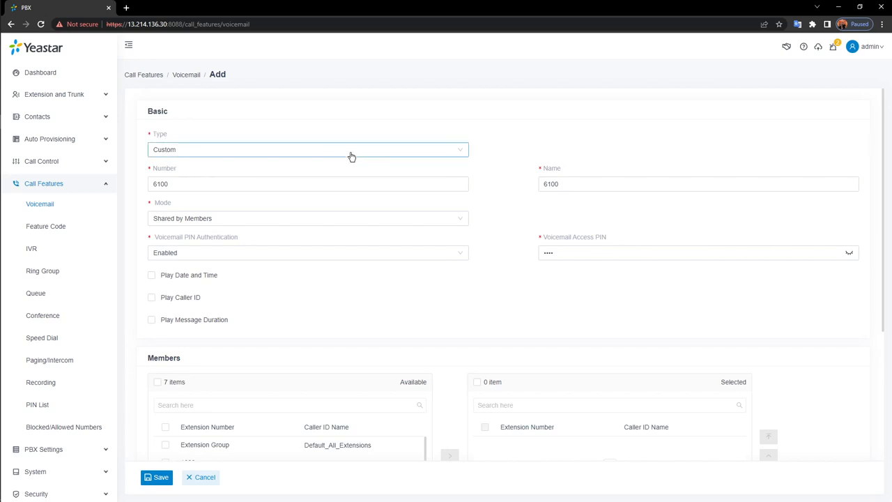
Step: Try Ring Group as the group voicemail type, check the selectable ring groups, and return the type to Custom
click(231, 153)
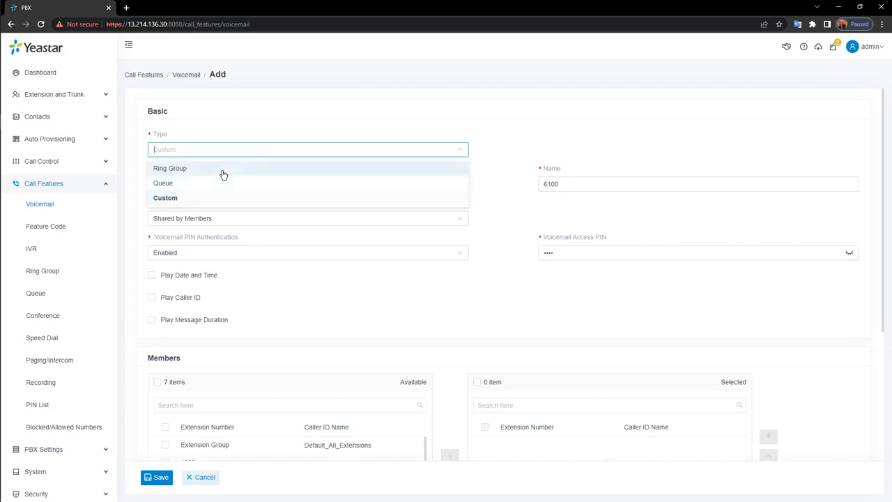
click(223, 169)
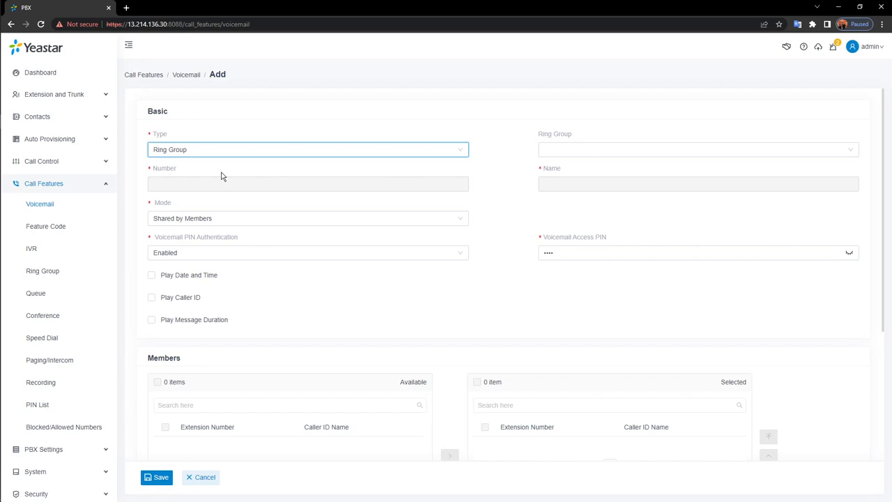
click(668, 150)
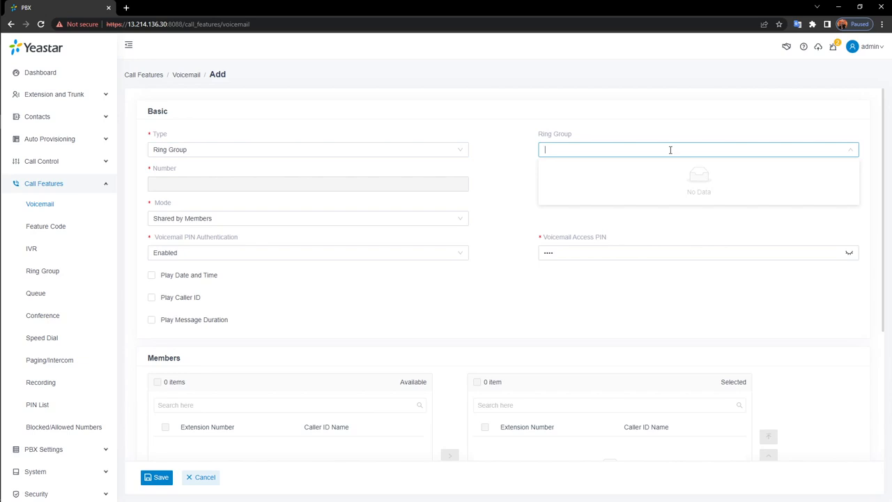
click(466, 152)
click(201, 196)
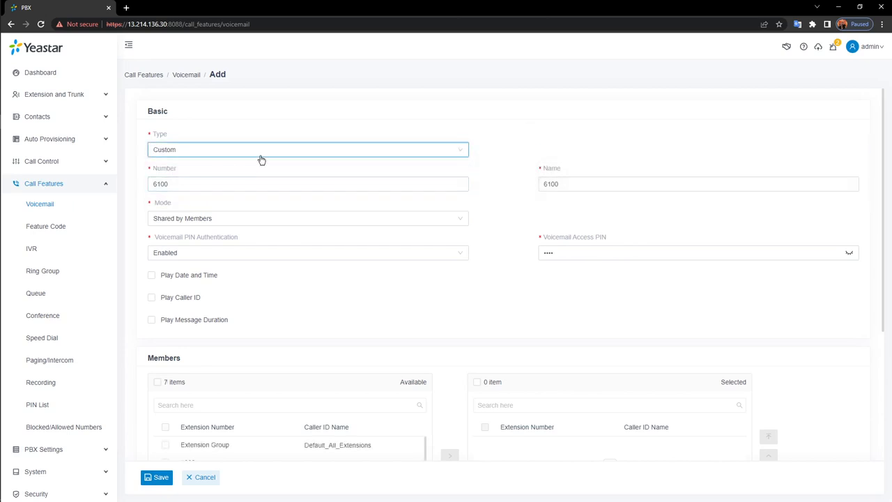
Step: Try Queue as the group voicemail type, check the selectable queues, and return the type to Custom
click(260, 155)
click(191, 182)
click(707, 149)
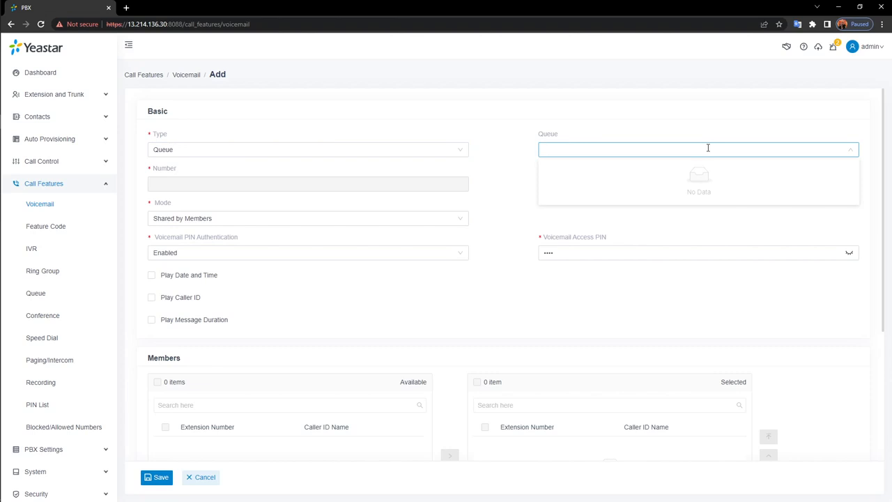
click(396, 149)
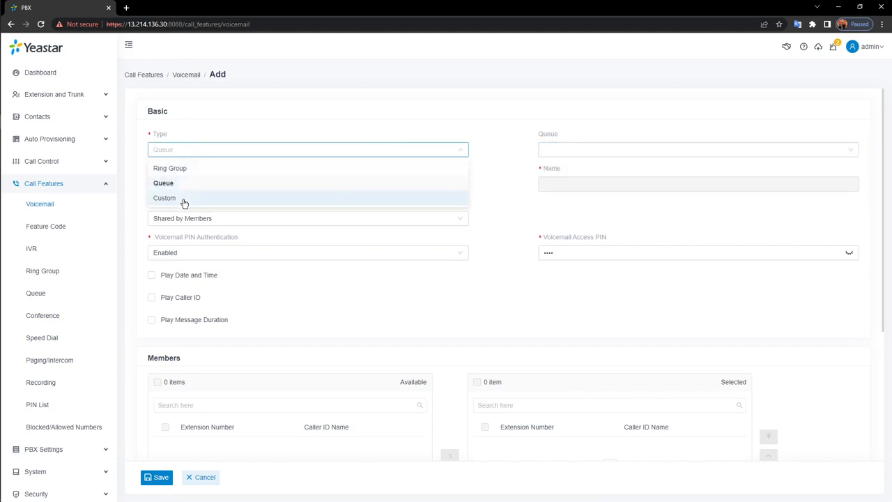
click(184, 201)
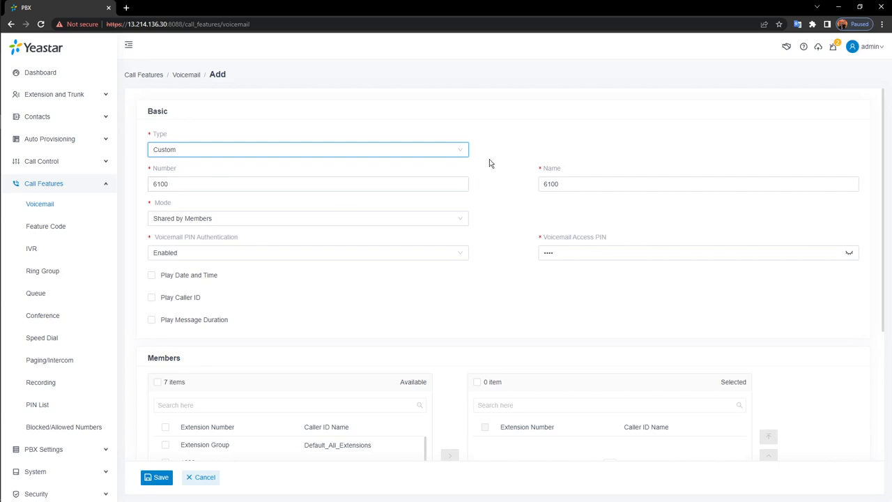
Step: Set the name of group voicemail 6100 to Sales_1
double_click(601, 184)
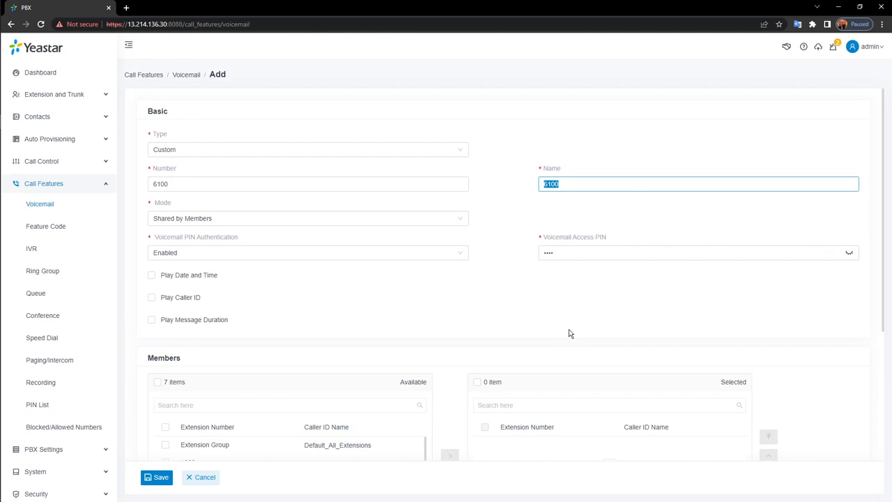
key(BackSpace)
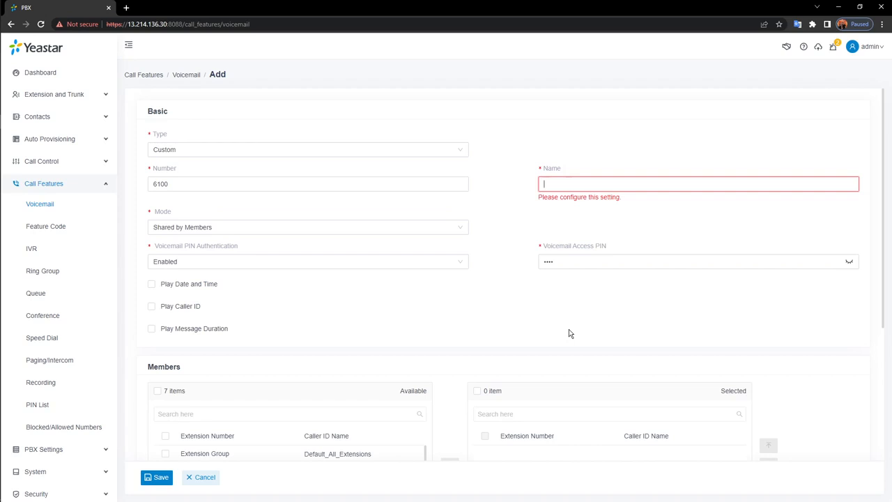
text(Sales)
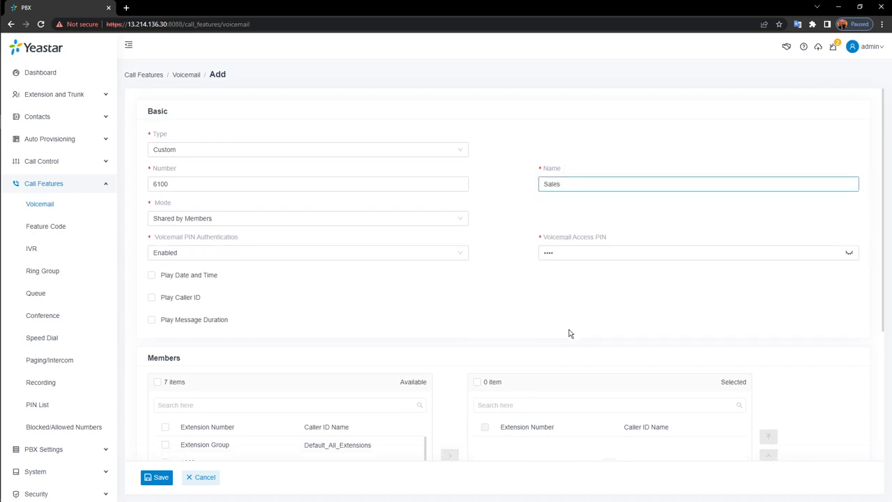
text(_1)
Step: Try Broadcast to Members as the group voicemail mode, and return the mode to Shared by Members
click(445, 218)
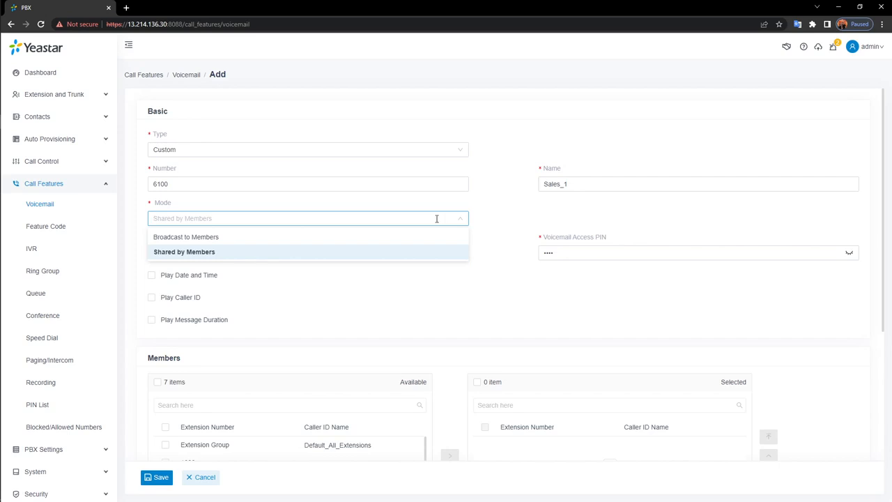
click(385, 238)
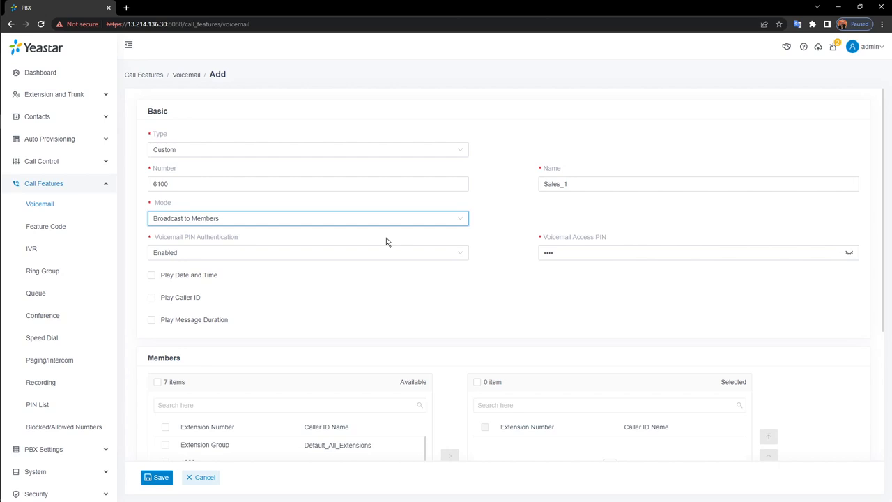
click(425, 220)
click(218, 253)
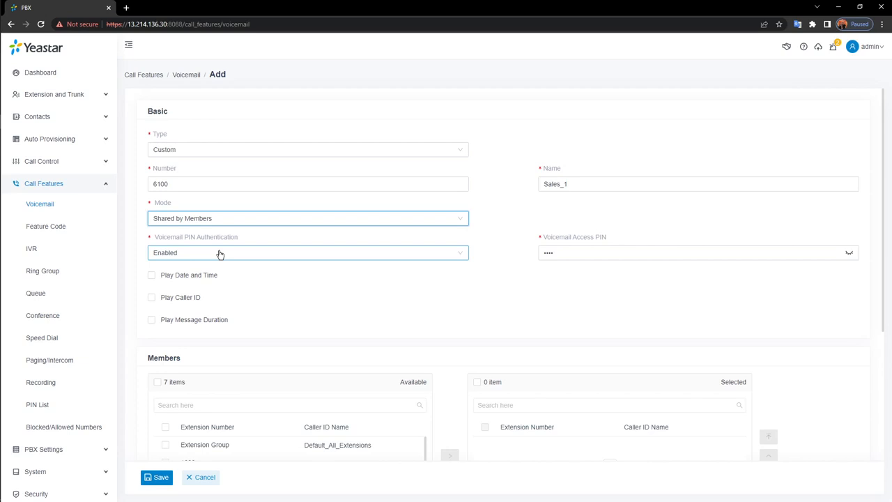
Step: Check the Voicemail PIN Authentication options, keep it Enabled, and toggle the visibility of the access PIN
click(485, 239)
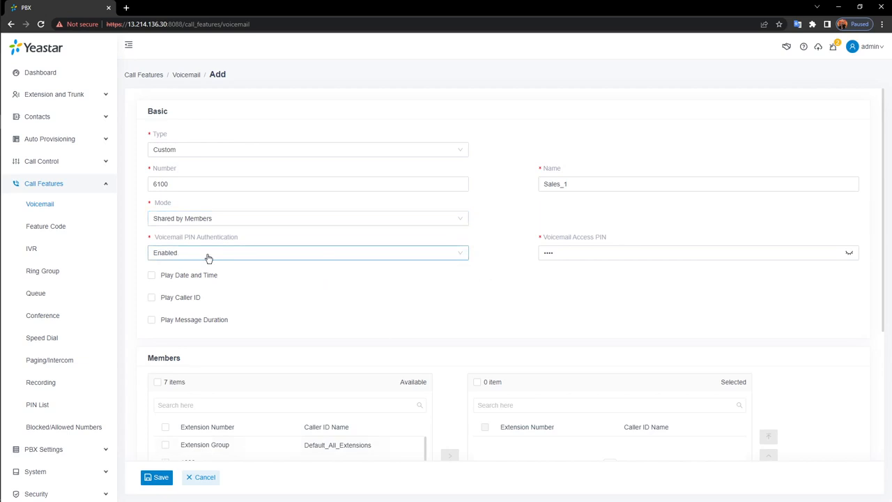
click(324, 255)
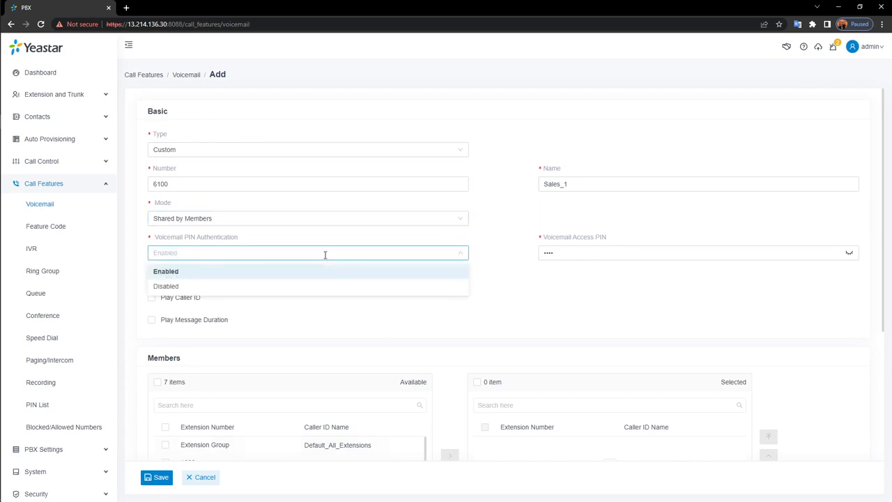
click(313, 273)
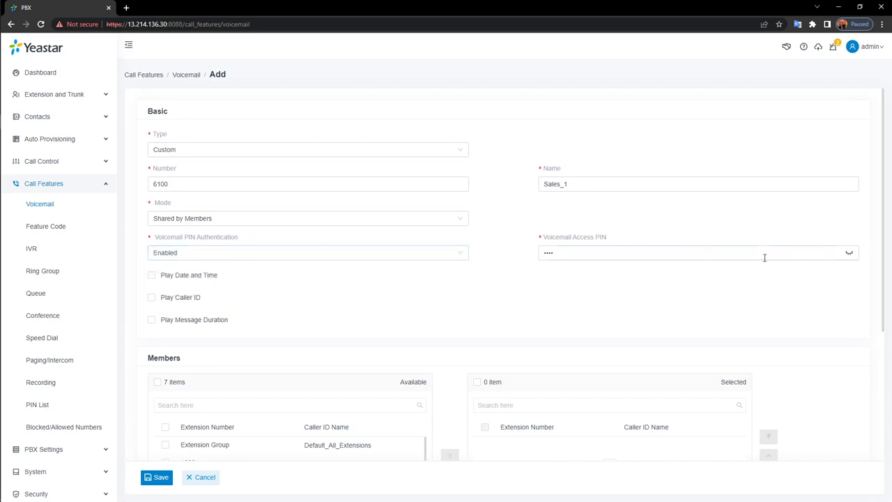
click(849, 254)
Step: Add extensions 1000 and 1001 as members of the group voicemail, and save and apply it
mouse_move(167, 284)
scroll(355, 297, down, 2)
scroll(356, 297, down, 1)
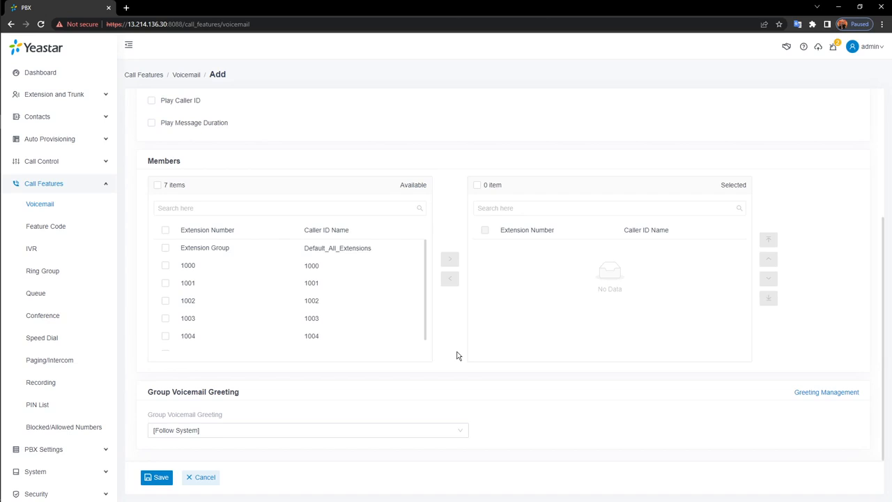
click(165, 267)
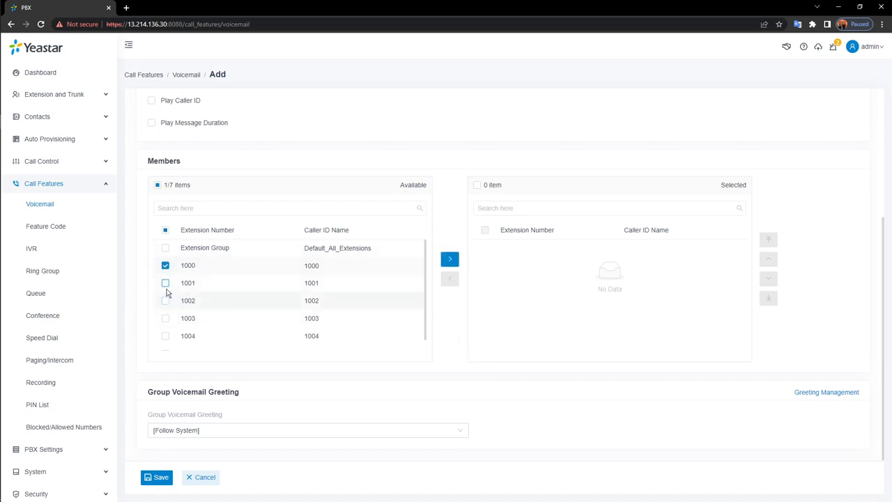
click(167, 288)
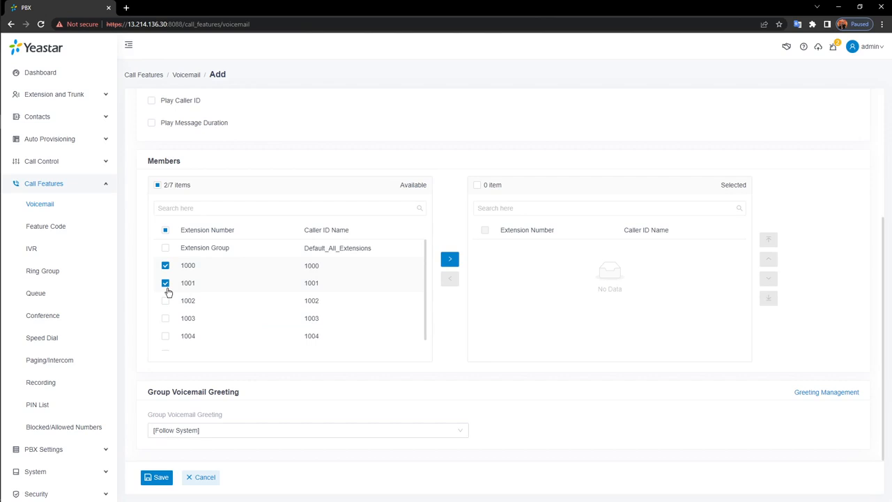
click(448, 261)
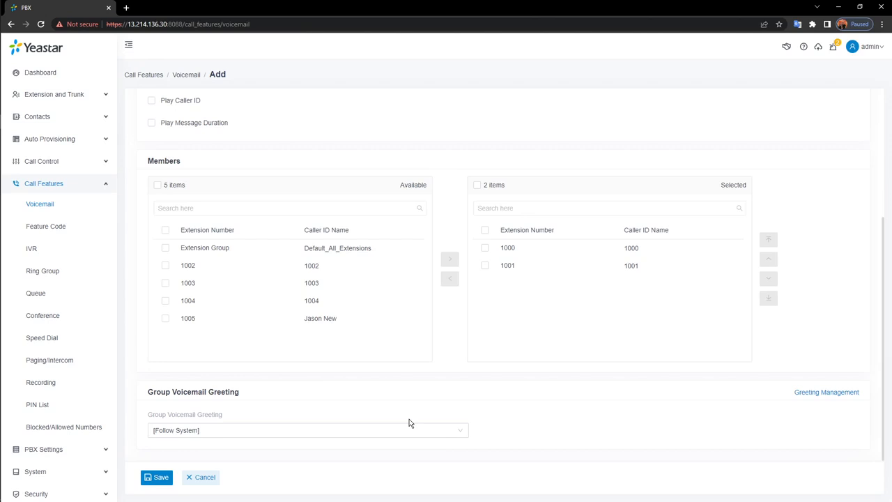
click(156, 479)
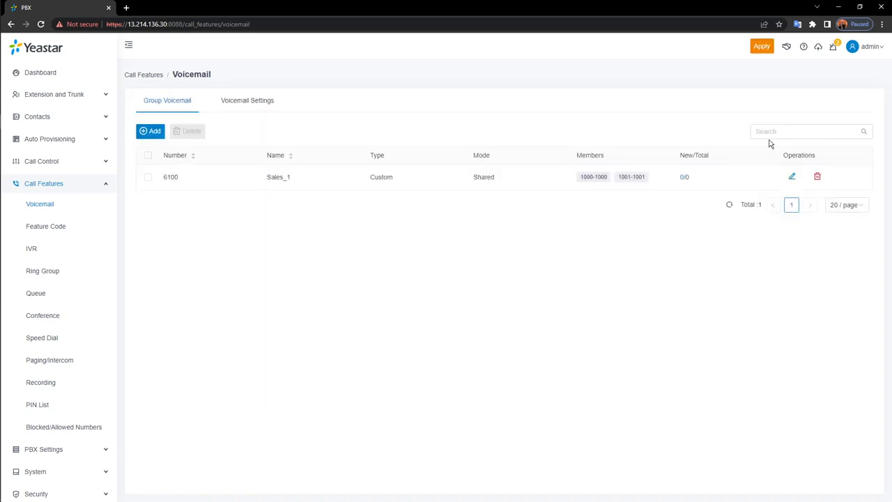
click(762, 48)
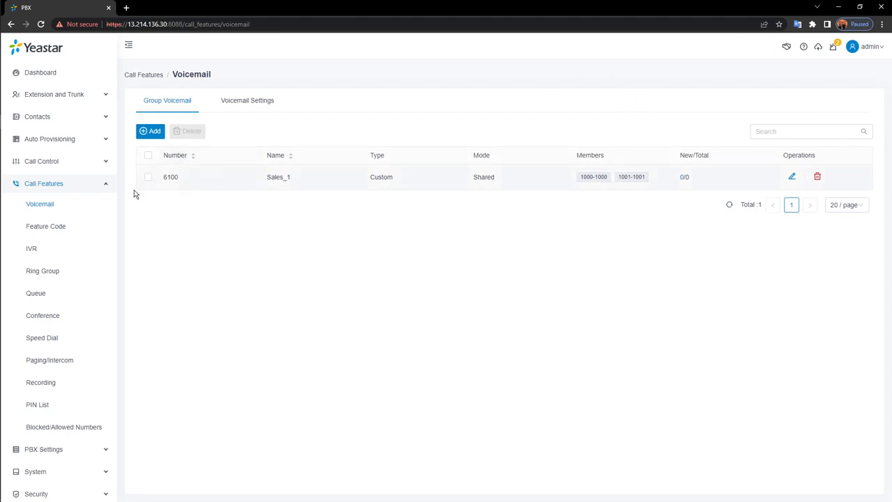
Step: Open the feature codes page and look through the voicemail, call transfer, forwarding and pickup codes
click(68, 226)
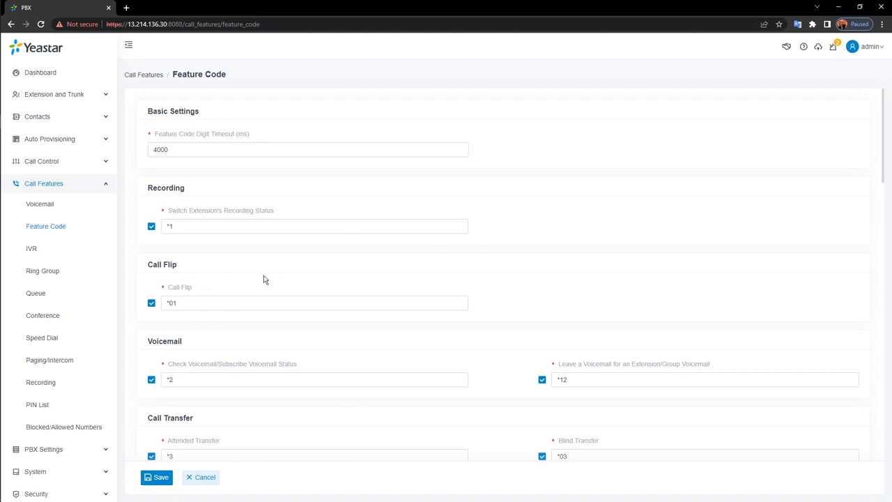
scroll(278, 281, down, 4)
scroll(386, 320, down, 1)
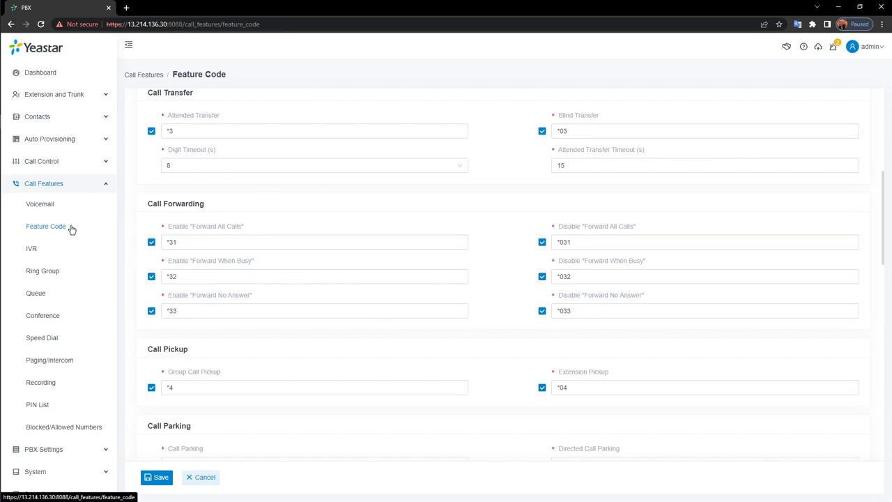
Step: Open the IVR list and delete IVR 6200, confirming the deletion
click(44, 247)
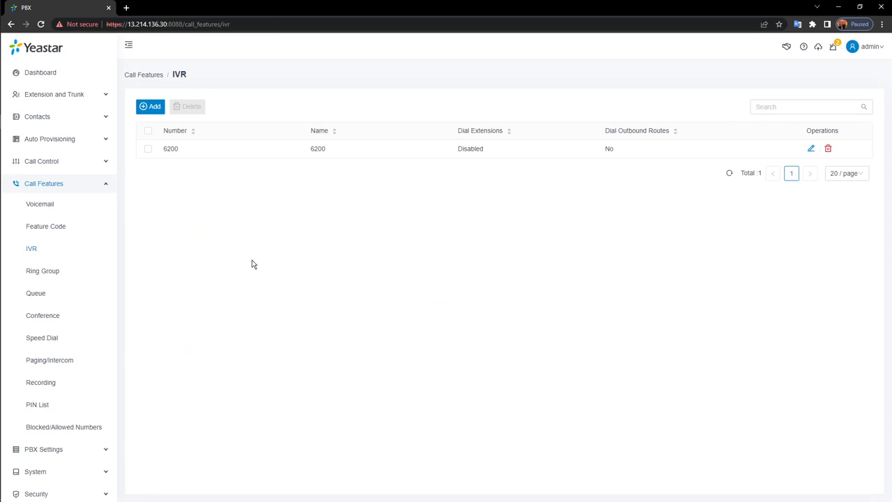
click(148, 130)
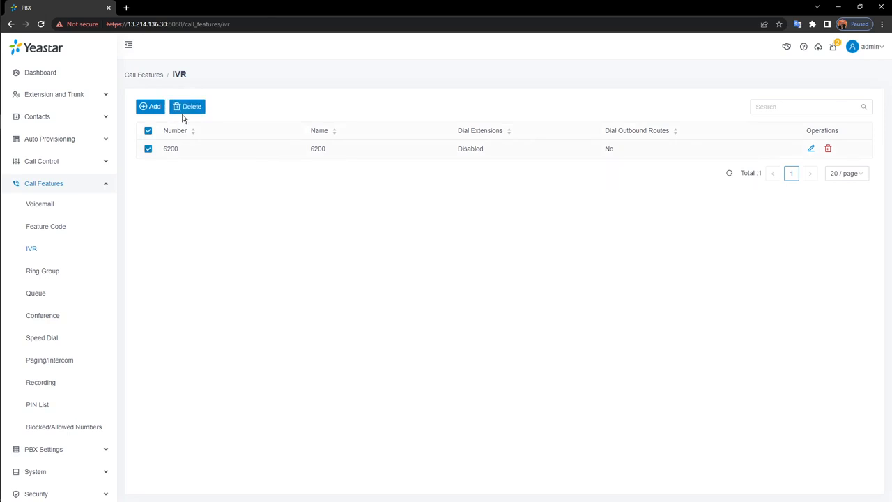
click(190, 108)
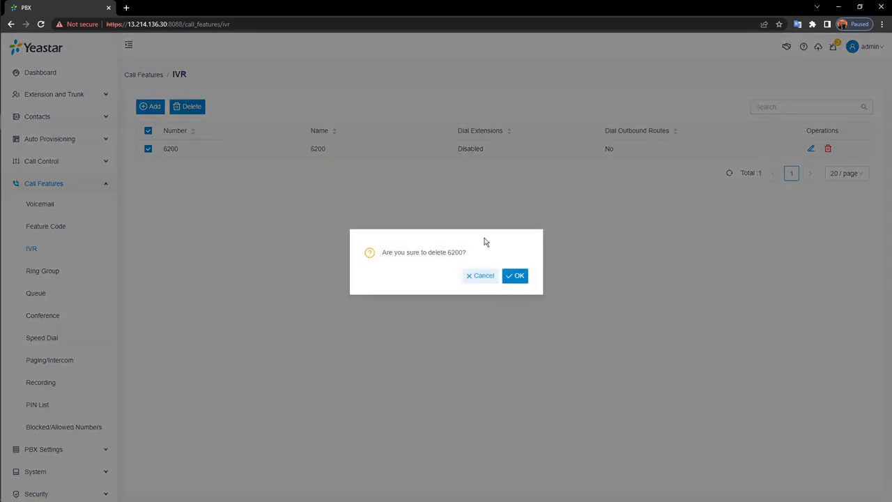
click(519, 277)
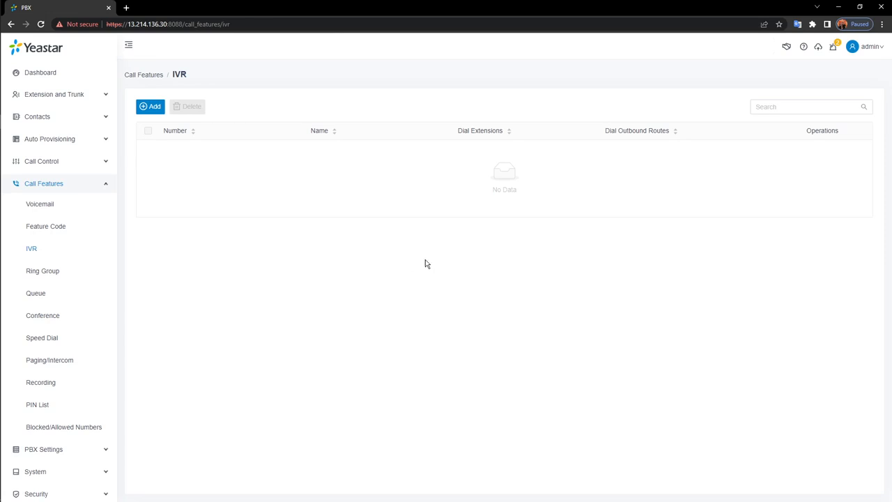
Step: Start adding a new ring group and set its name to "Sales Dept."
click(68, 272)
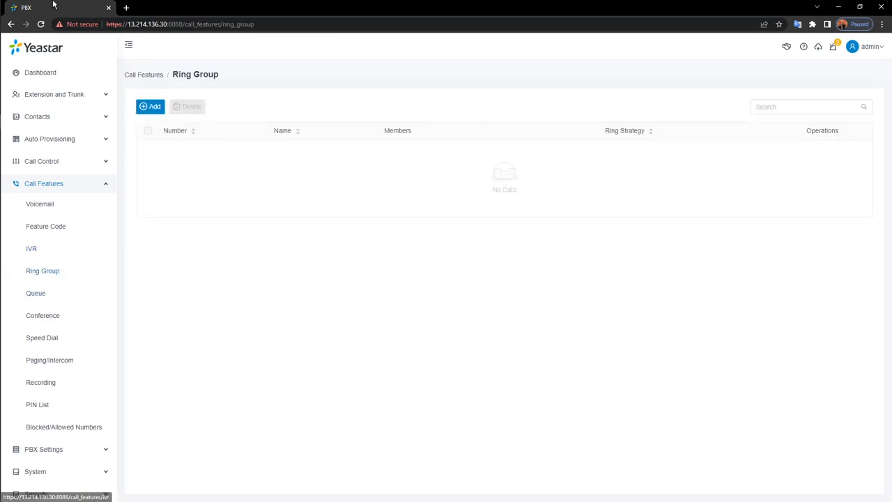
click(154, 106)
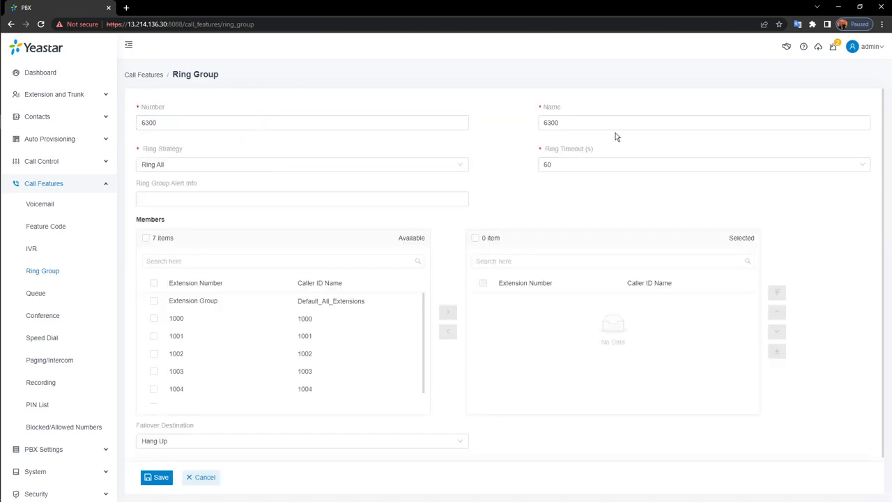
drag(600, 119, 508, 123)
key(BackSpace)
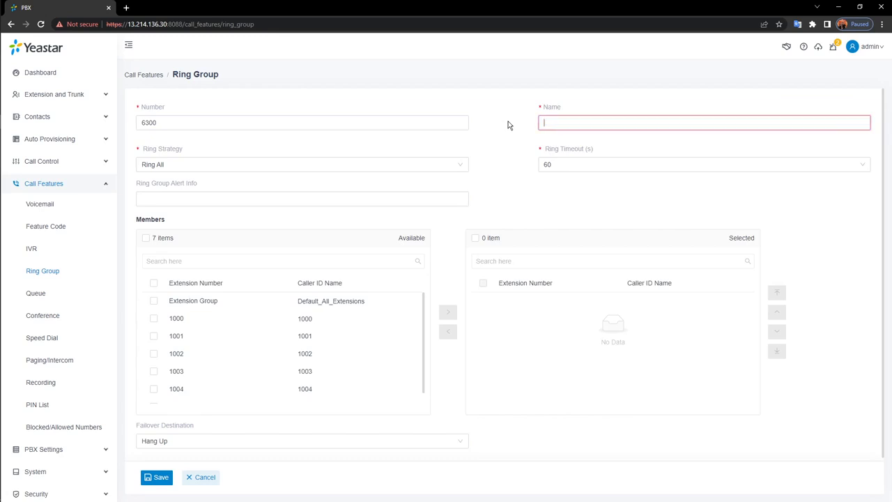
text(Sales)
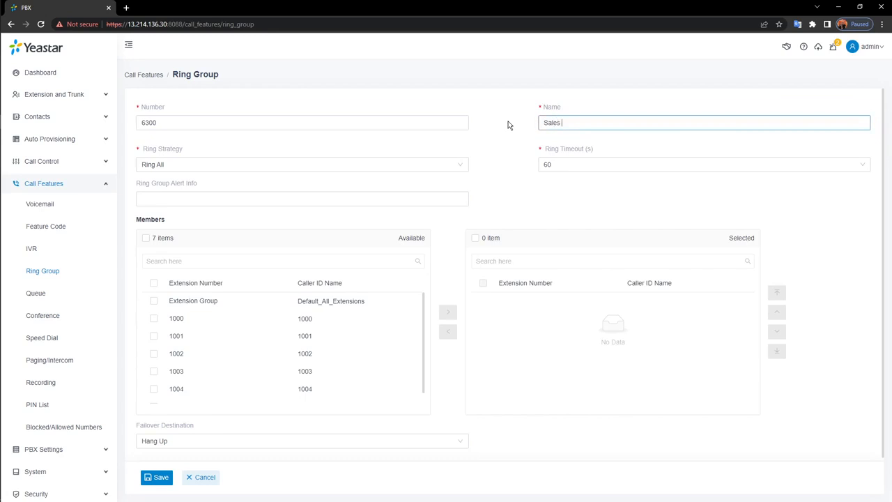
text( Dept.)
Step: Keep Ring All as the ring strategy and add extensions 1000 and 1001 as ring group members
click(336, 166)
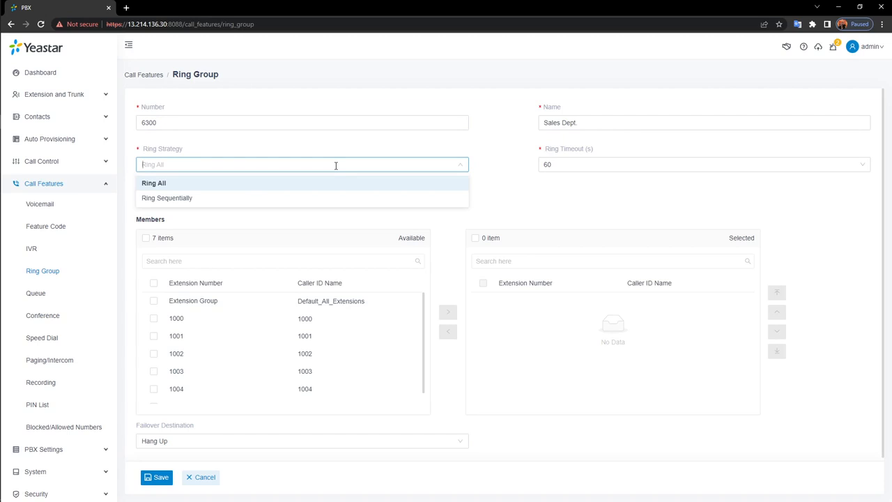
click(296, 182)
double_click(283, 319)
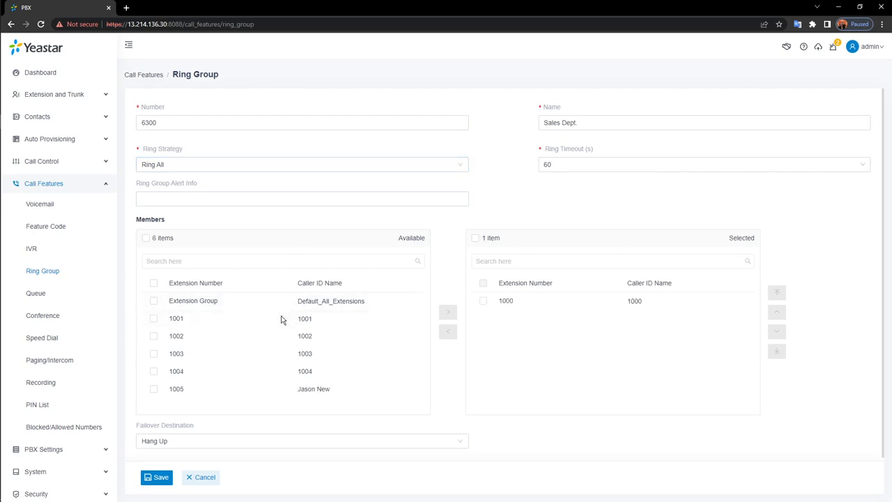
double_click(364, 319)
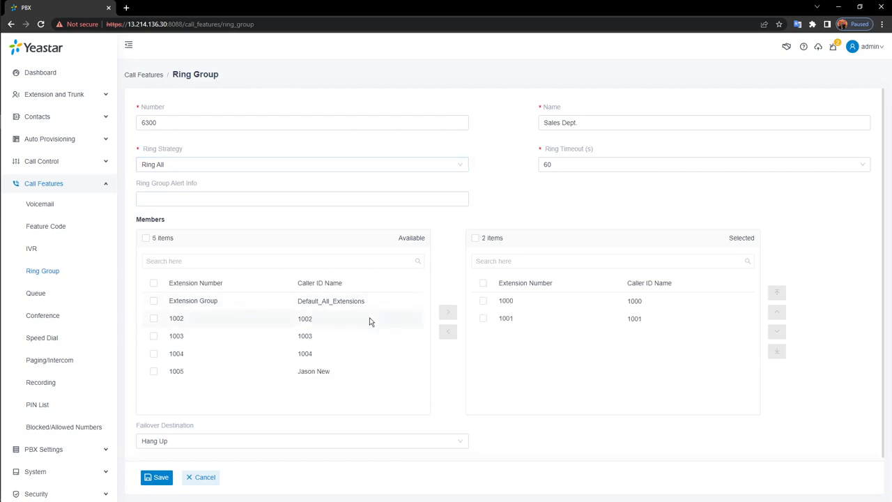
Step: Keep the 60-second ring timeout and Hang Up as the failover destination, and save the Sales Dept. ring group
click(645, 167)
click(523, 179)
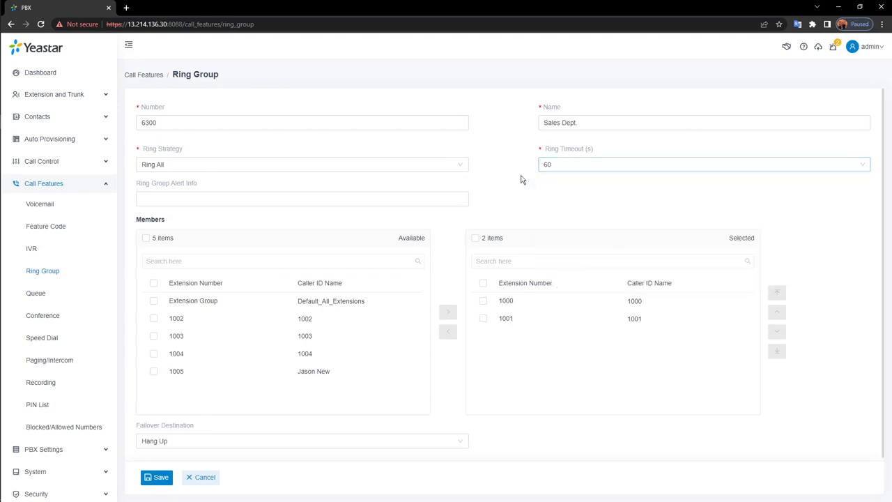
click(326, 200)
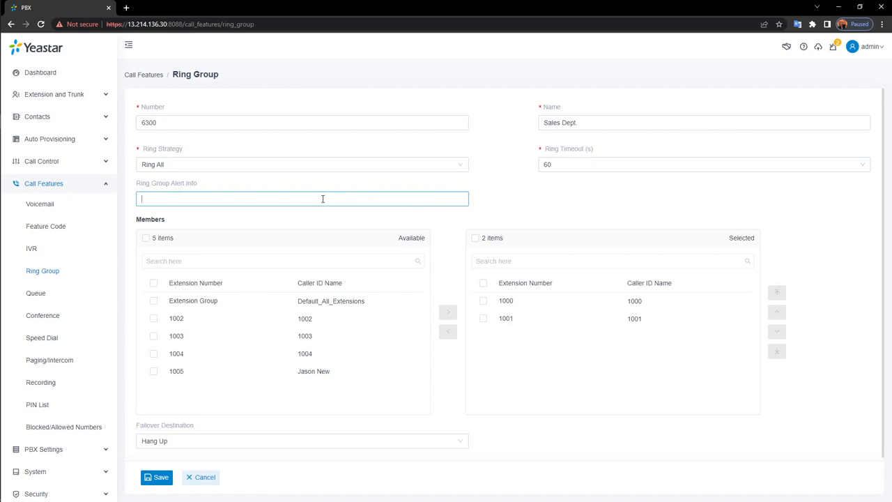
scroll(323, 200, down, 1)
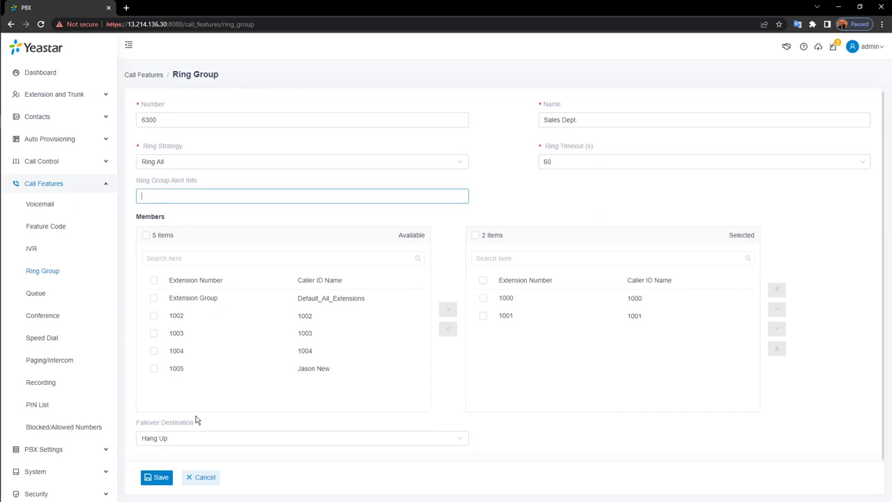
click(330, 440)
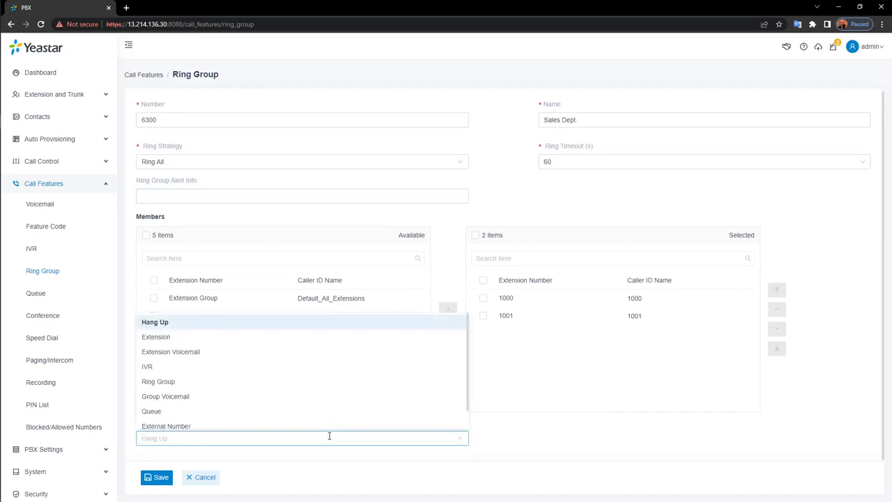
click(208, 323)
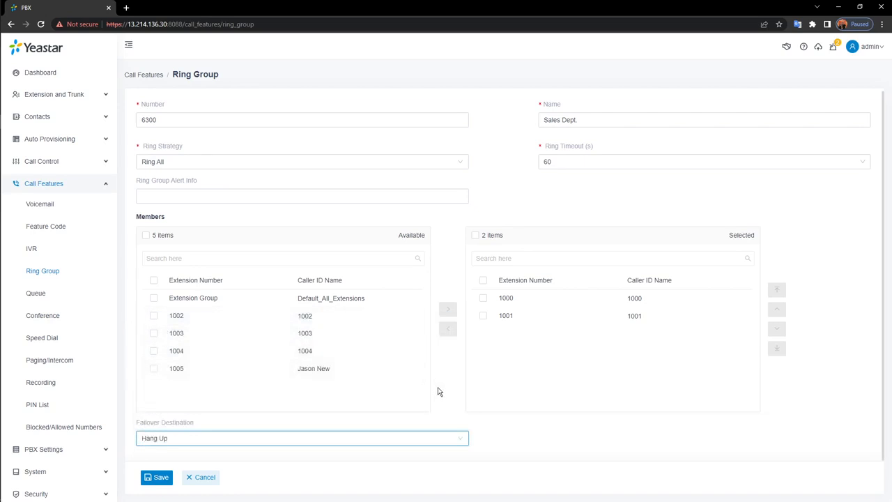
click(157, 477)
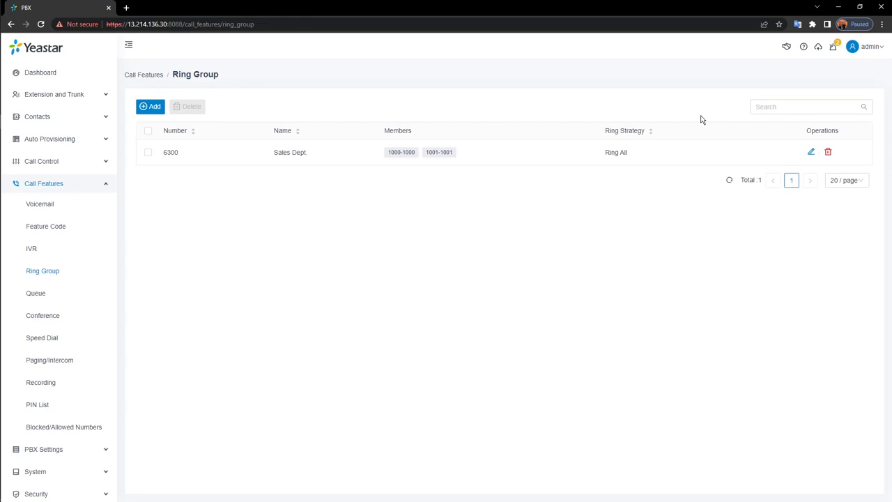
Step: Start another ring group named "Tech Support" and set its ring strategy to Ring Sequentially
click(154, 109)
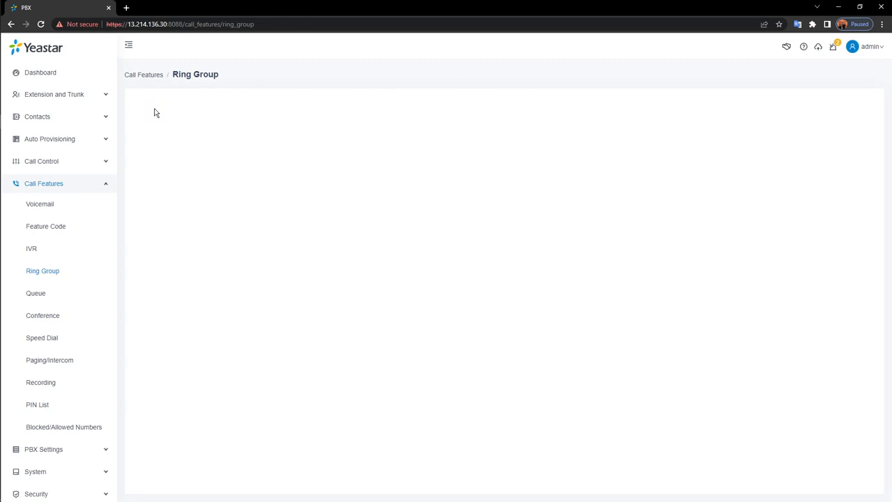
double_click(677, 123)
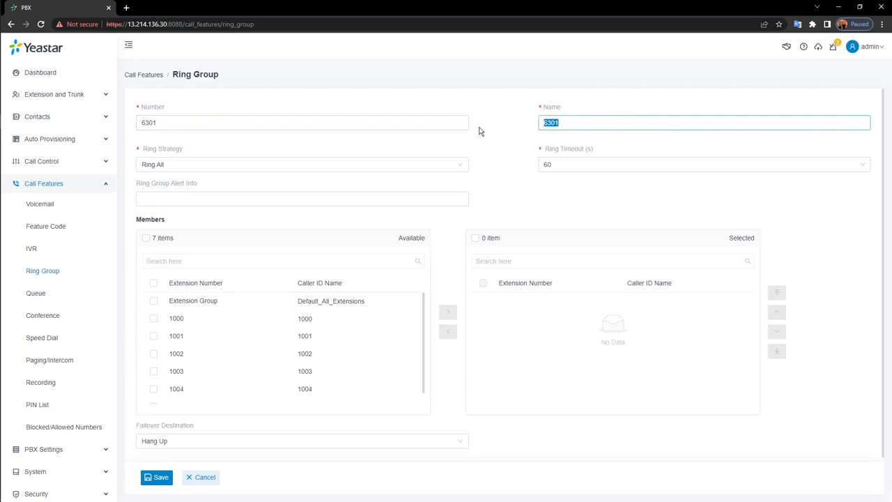
key(BackSpace)
text(Tech Supporty)
key(BackSpace)
click(407, 172)
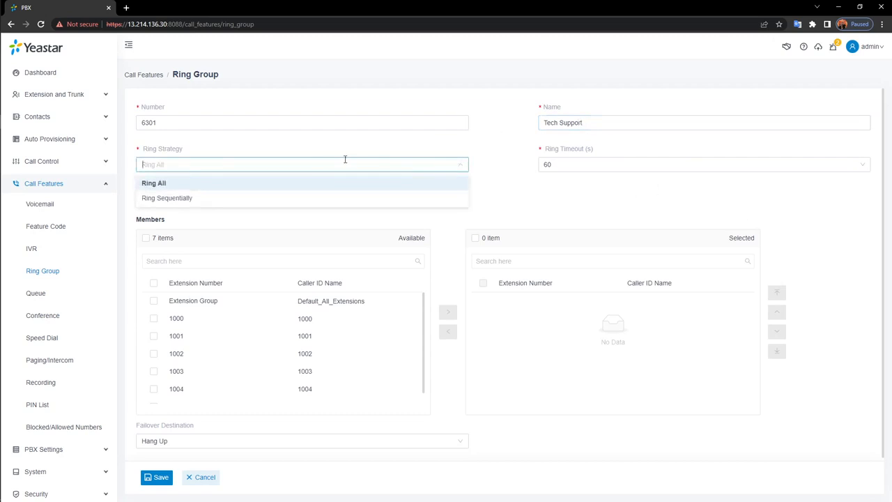
click(283, 199)
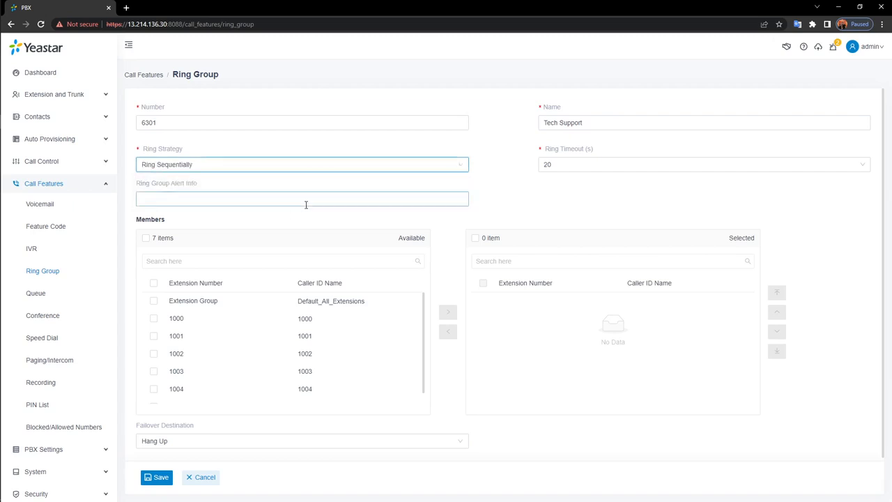
Step: Add extensions 1002 and 1003 as members of the Tech Support ring group, then save and apply the changes
double_click(341, 356)
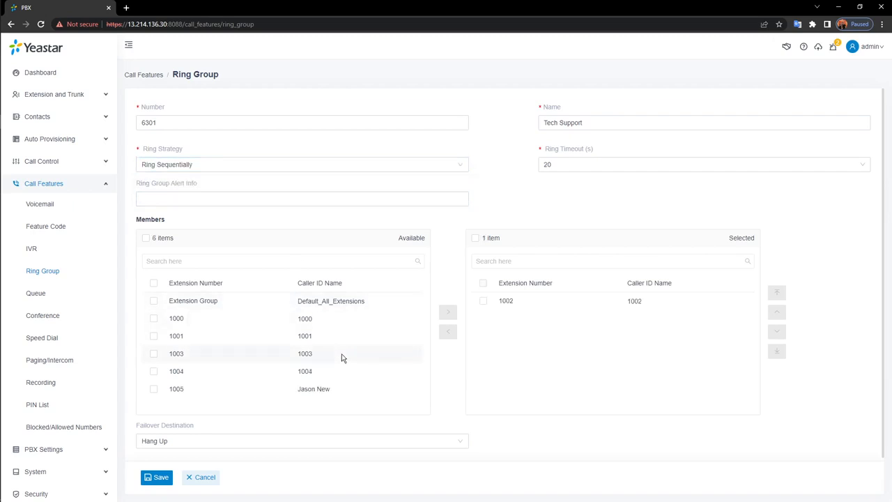
double_click(406, 357)
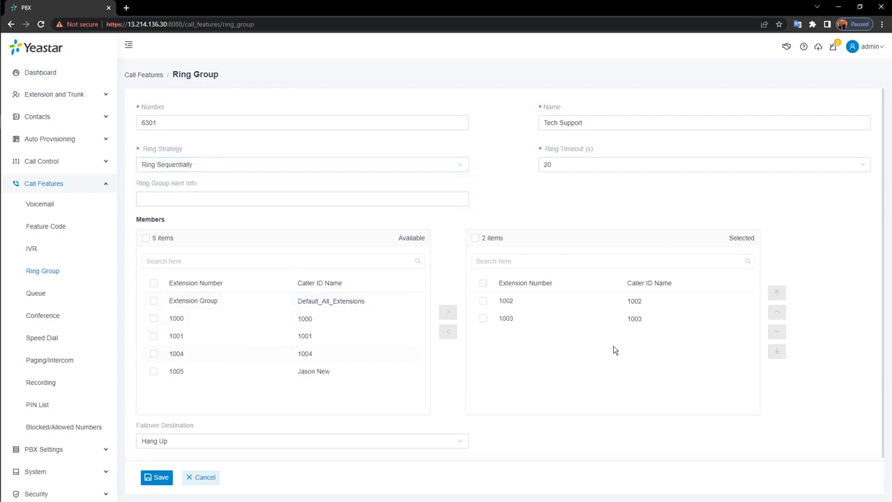
click(160, 478)
click(761, 49)
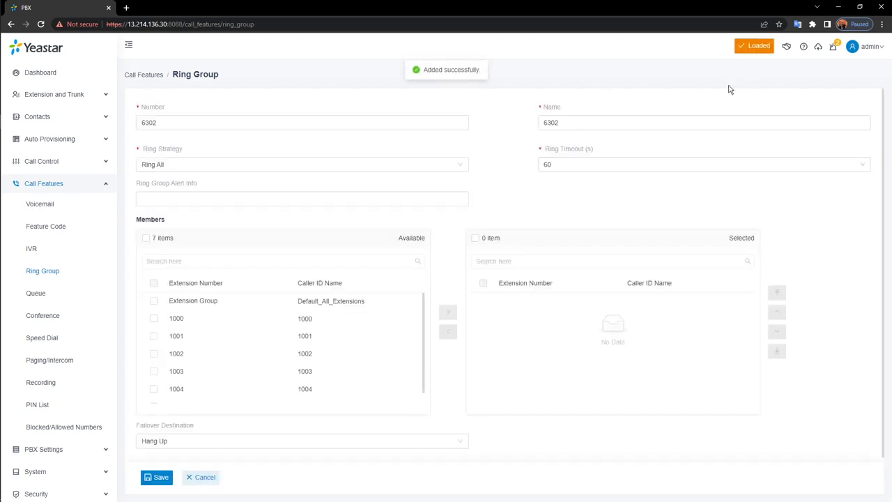
Step: Set the name of new ring group 6302 to "业务咨询"
drag(668, 126, 510, 125)
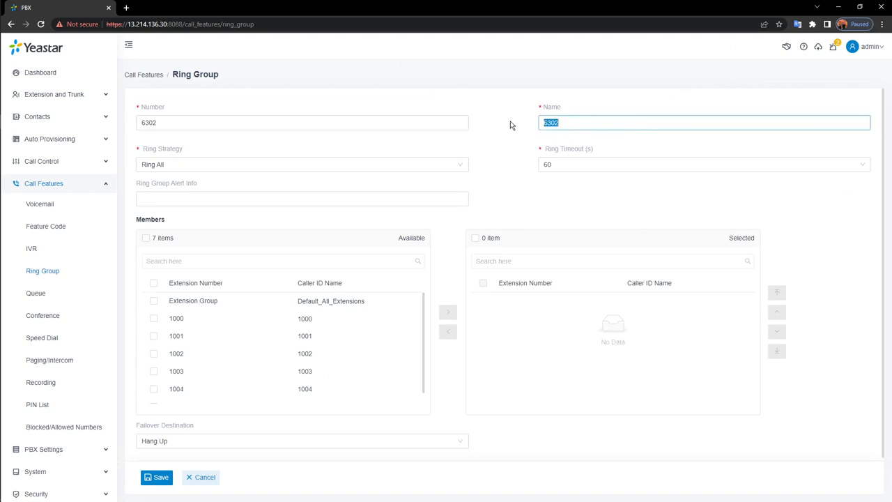
key(BackSpace)
text(y)
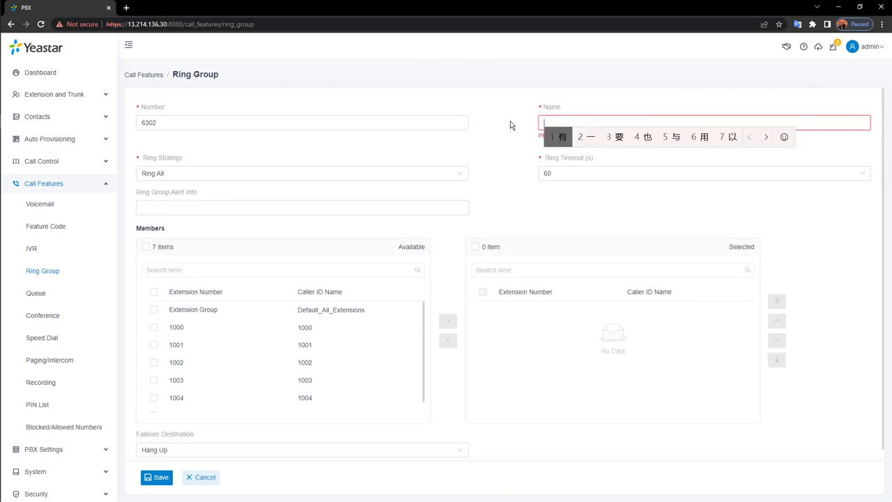
text(ewuzixun)
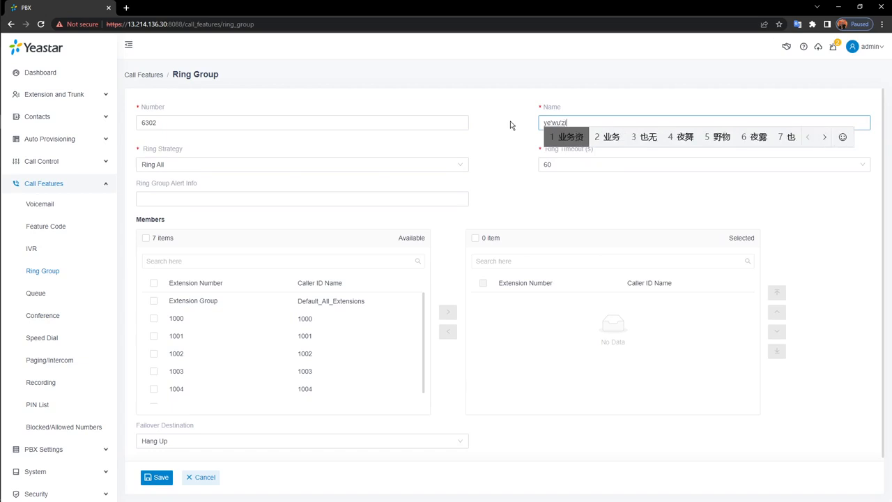
key(space)
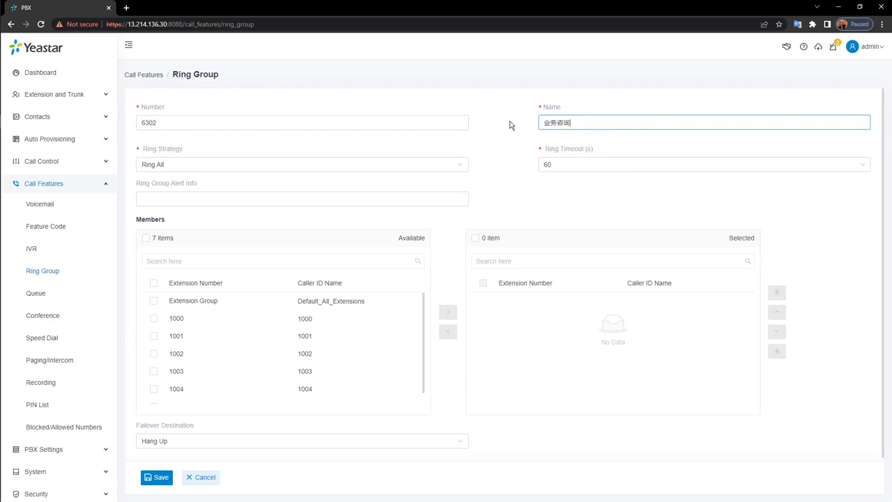
Step: Add extension 1004 as the member of the 业务咨询 ring group and save it
scroll(315, 352, down, 1)
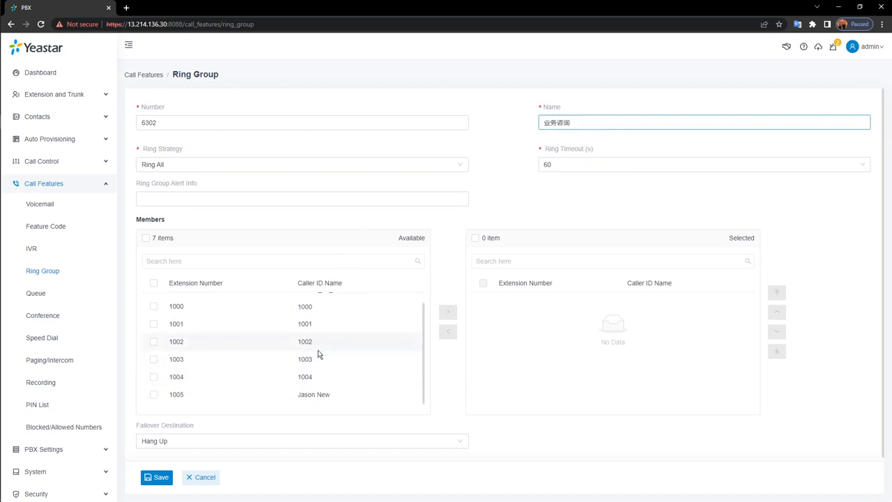
double_click(342, 377)
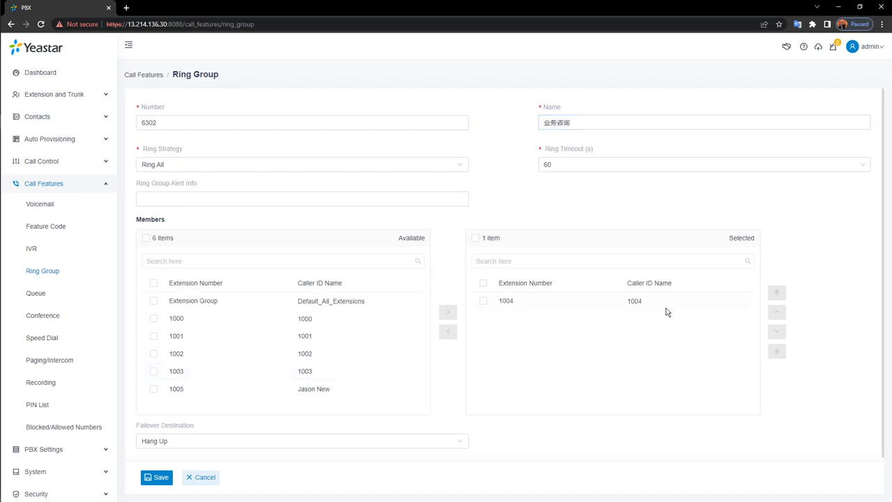
click(157, 482)
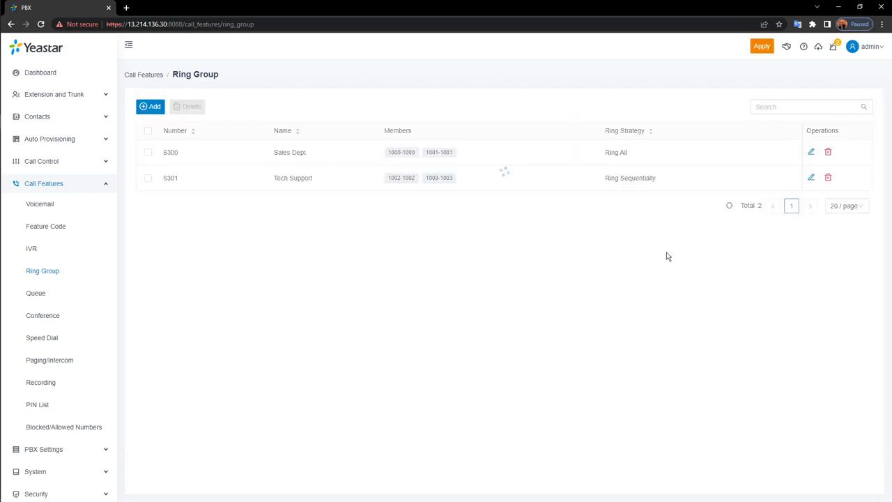
Step: Start a further ring group and set its name to "技术支持"
click(146, 113)
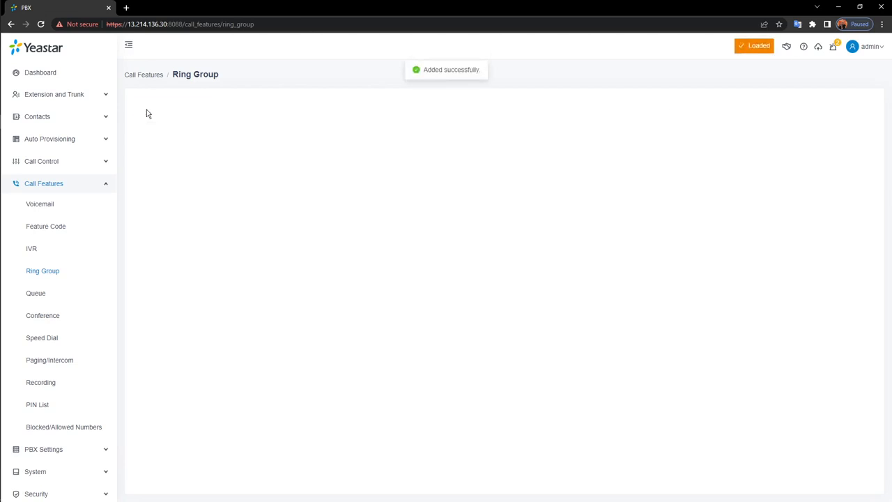
drag(611, 124, 442, 123)
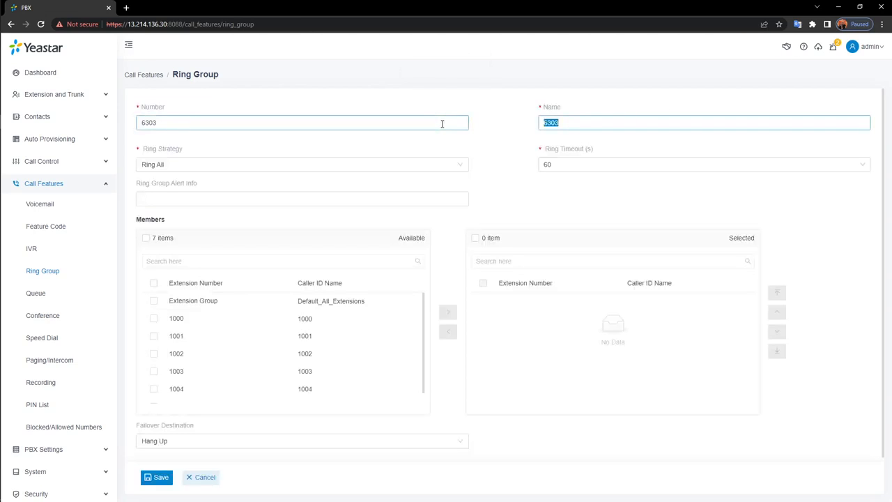
key(BackSpace)
text(jishuzhichi)
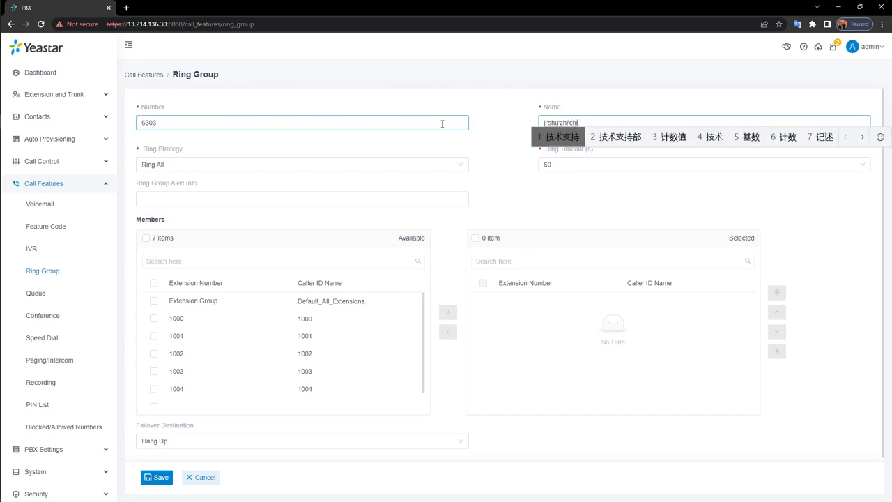
key(space)
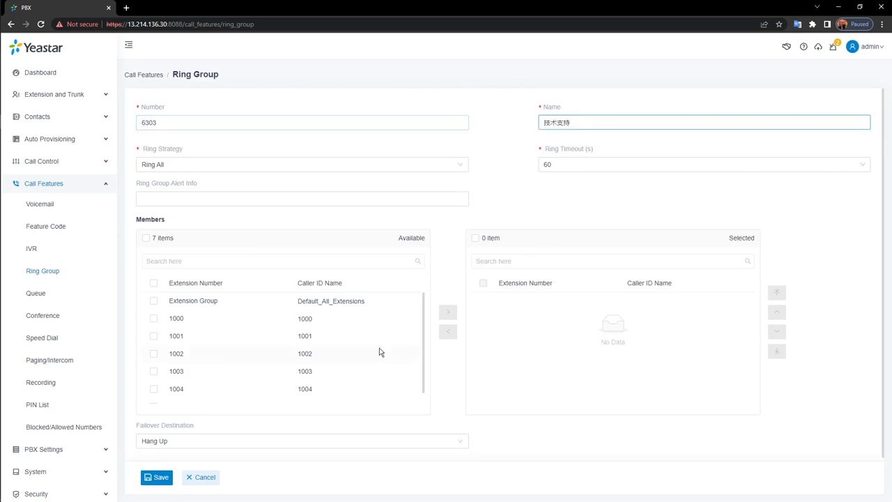
Step: Add extension 1005 as the member of the 技术支持 ring group and save it
scroll(381, 350, down, 1)
double_click(366, 397)
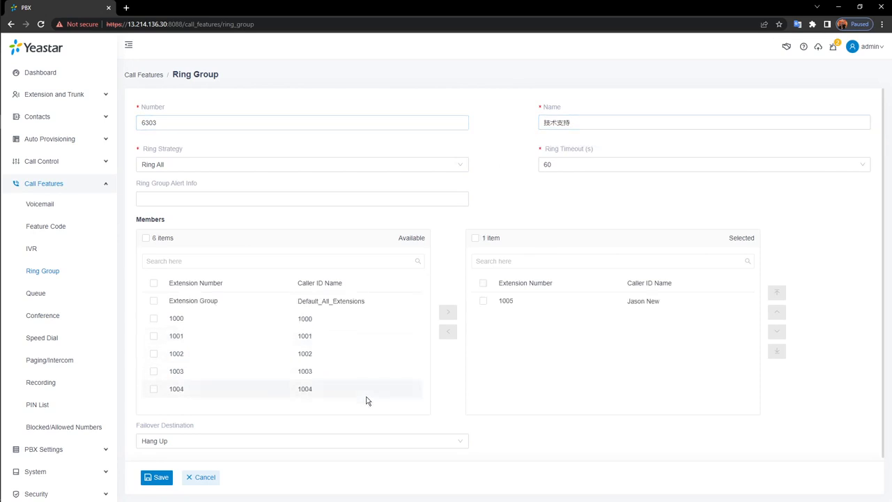
scroll(502, 384, down, 1)
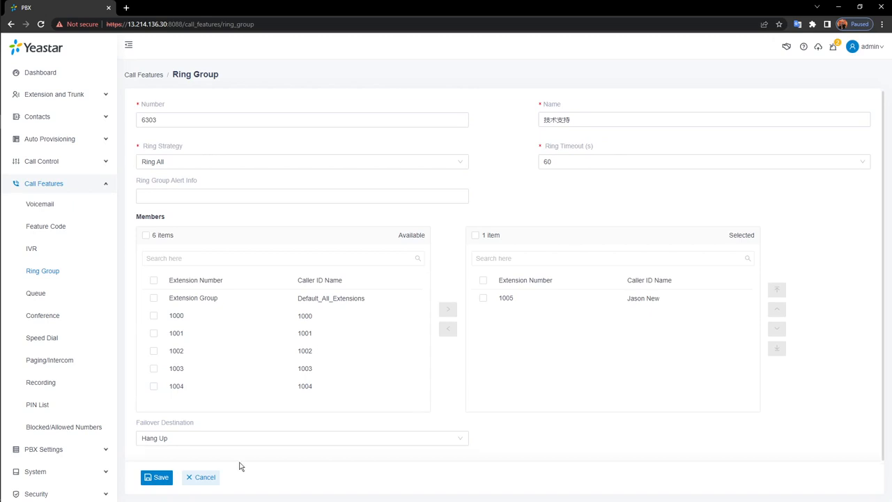
click(157, 477)
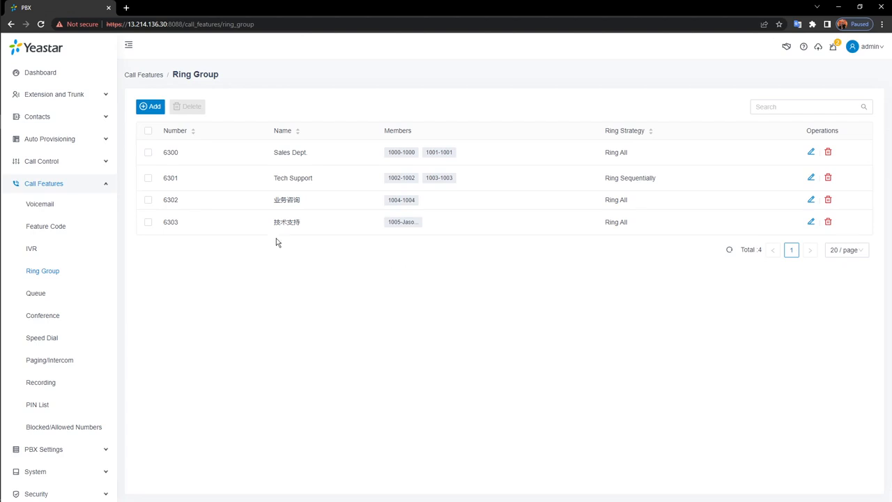
Step: Start adding a new IVR with number 6200 and set its name to "ENG"
click(42, 251)
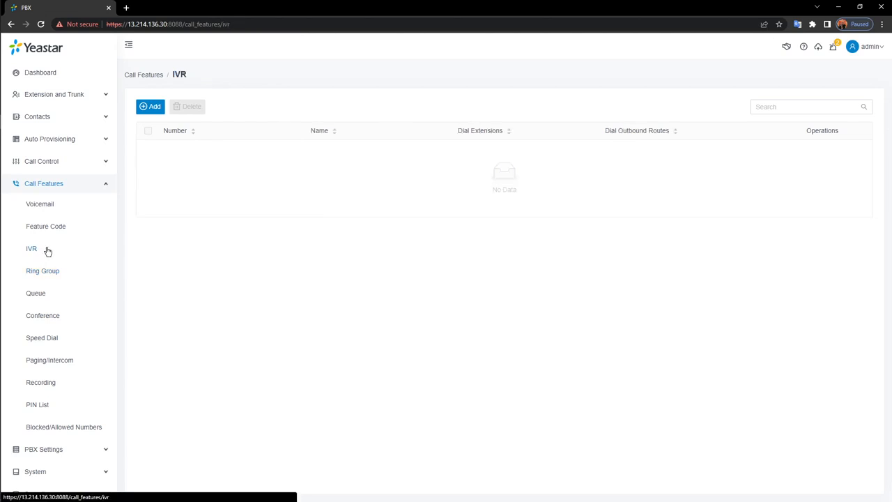
click(147, 110)
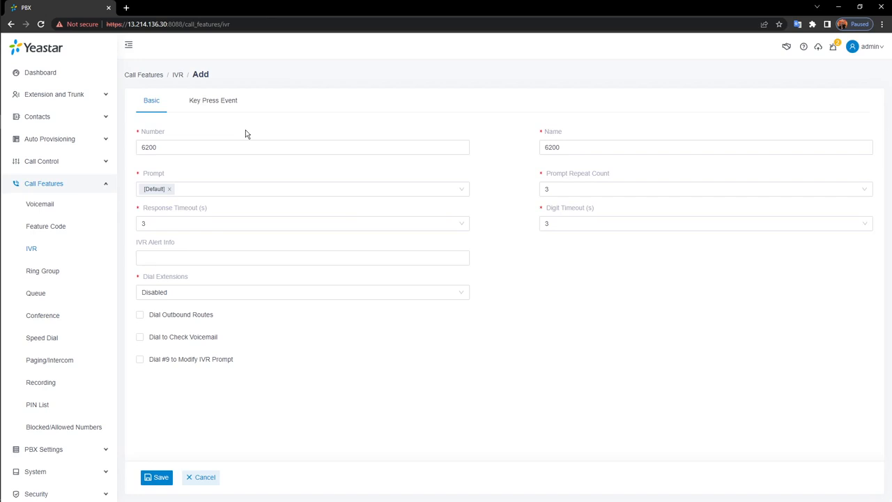
drag(597, 146, 514, 147)
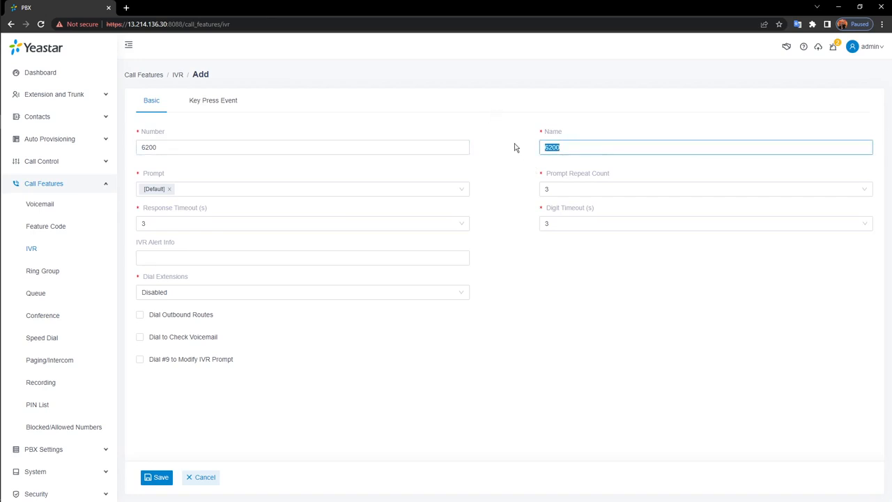
key(BackSpace)
text(ENG)
Step: Examine the prompt, prompt repeat count, response timeout and digit timeout options of the ENG IVR, keeping the defaults
click(367, 195)
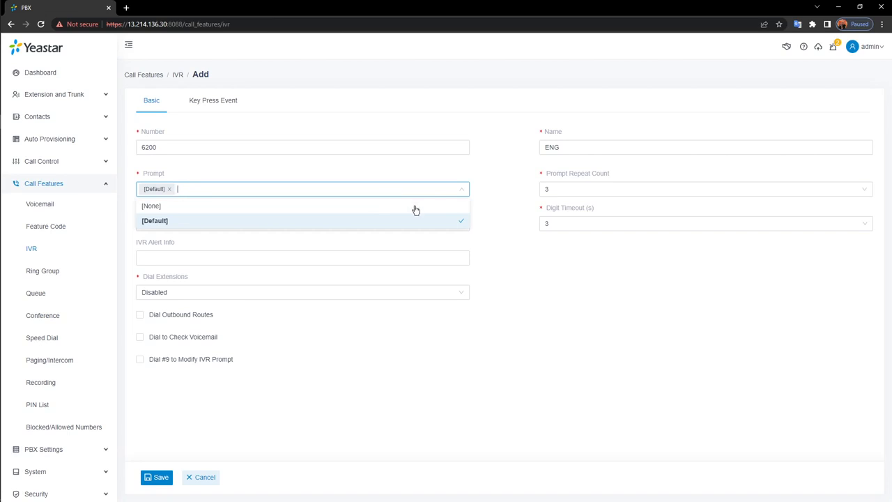
click(466, 173)
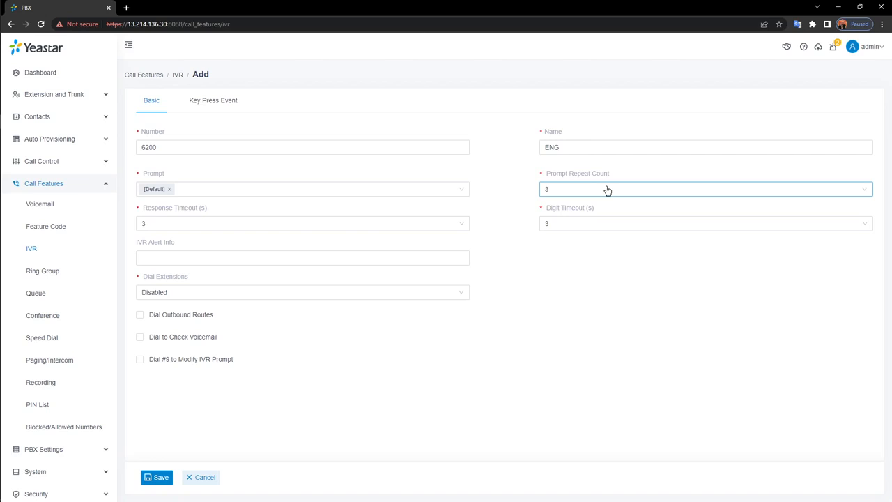
click(352, 223)
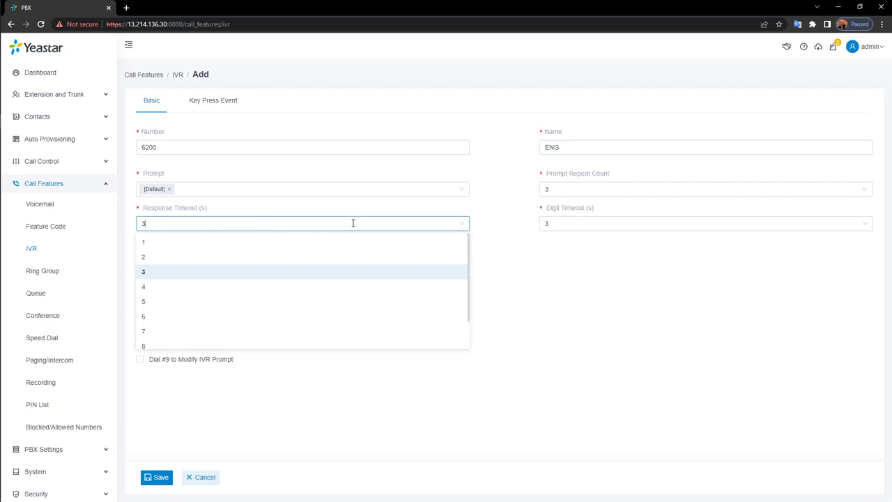
click(650, 230)
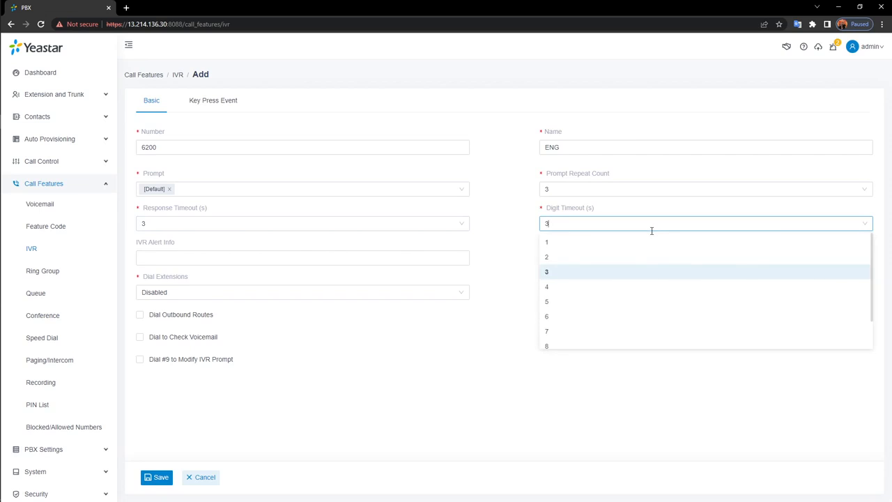
click(509, 245)
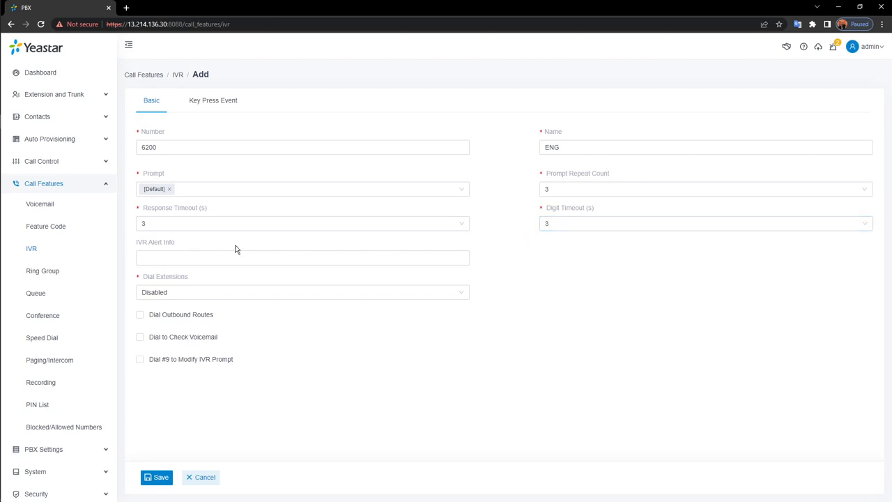
Step: Examine the IVR alert info setting and the available dial extensions options of the ENG IVR
click(184, 257)
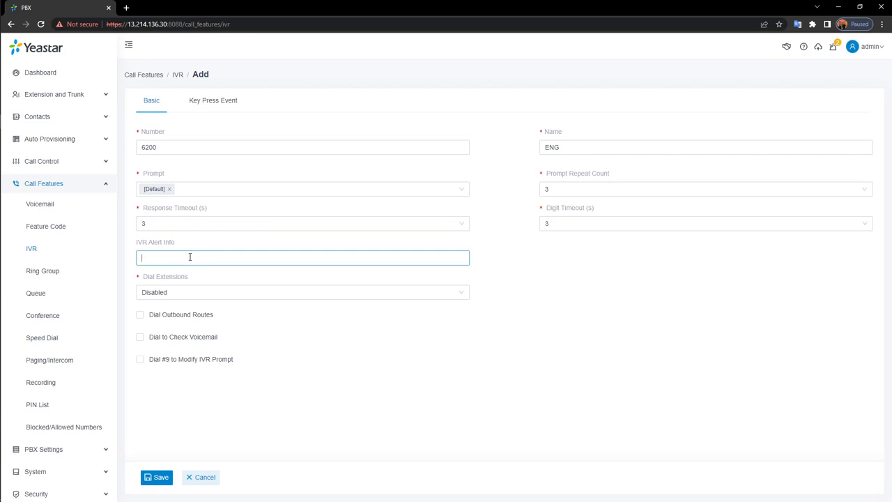
click(433, 318)
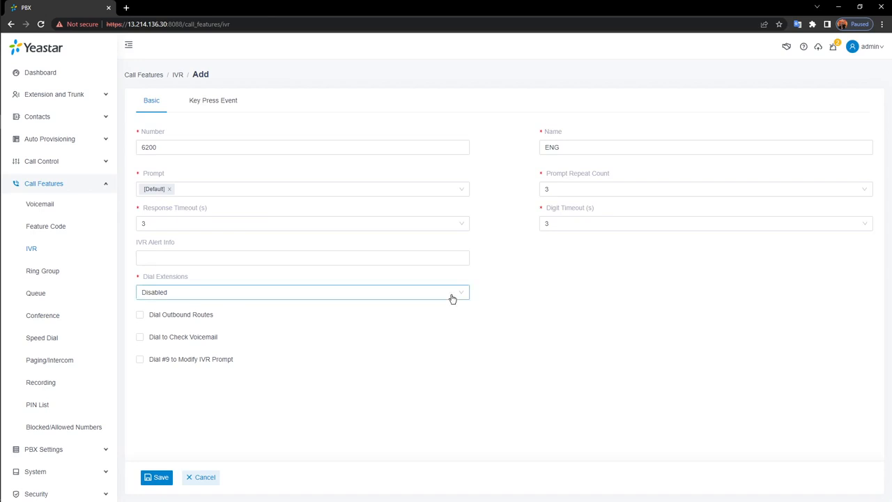
click(453, 296)
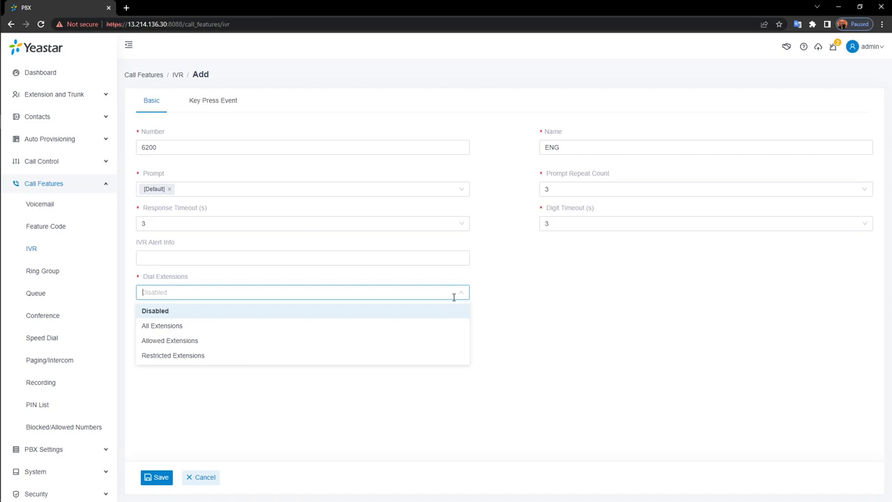
click(508, 305)
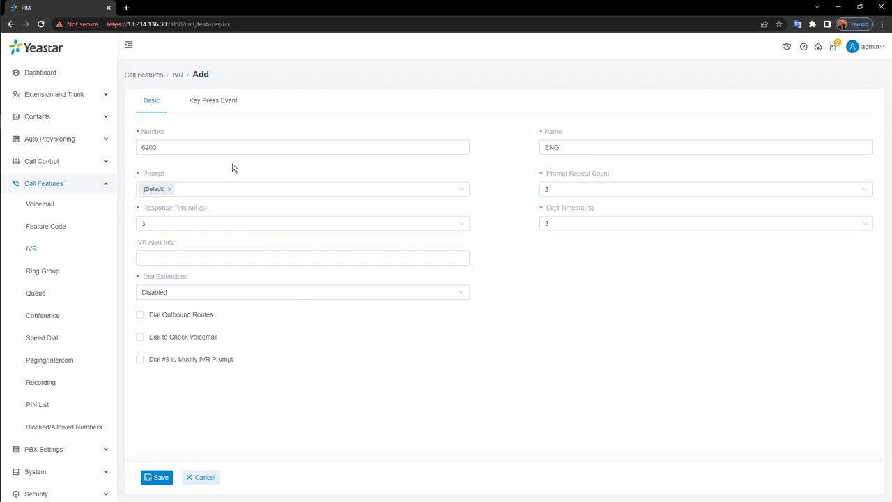
Step: Route key 1 of the ENG IVR to ring group 6300-Sales Dept. and key 2 to ring group 6301-Tech Support
click(212, 111)
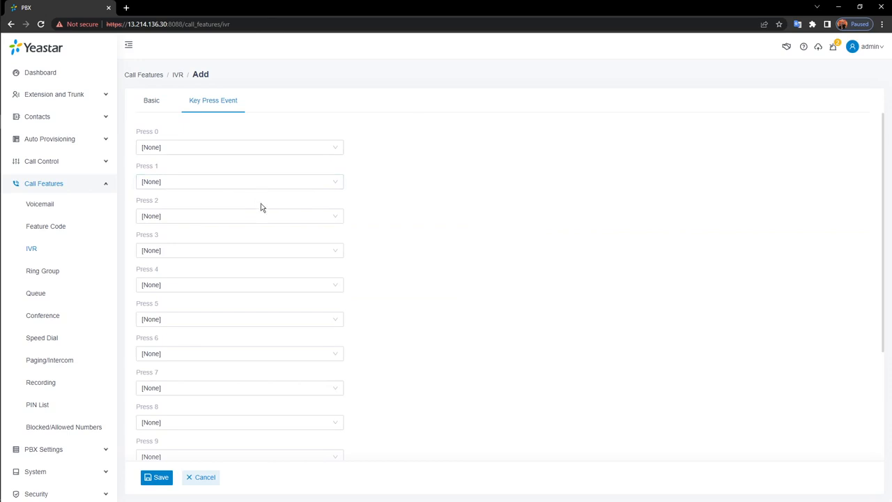
click(325, 184)
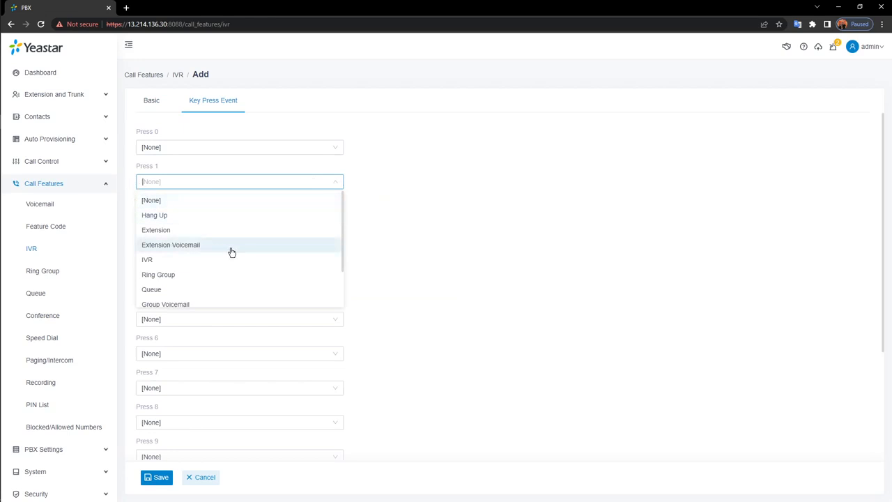
click(207, 282)
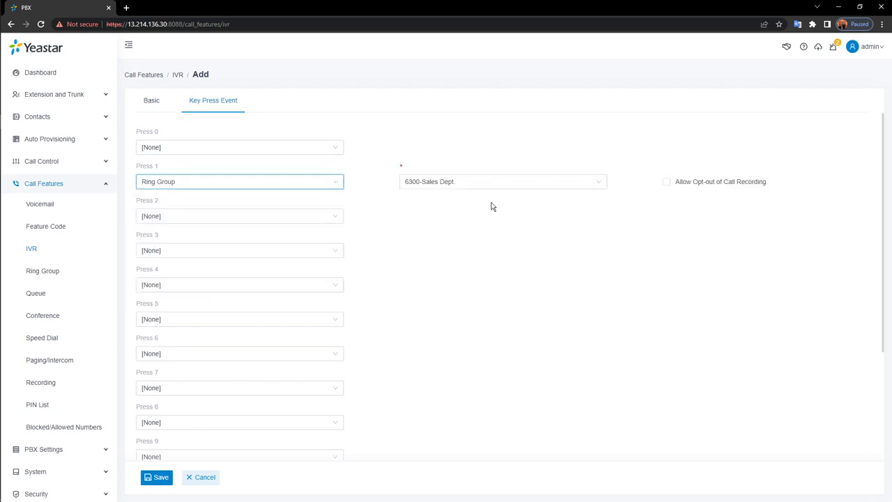
click(263, 218)
click(175, 309)
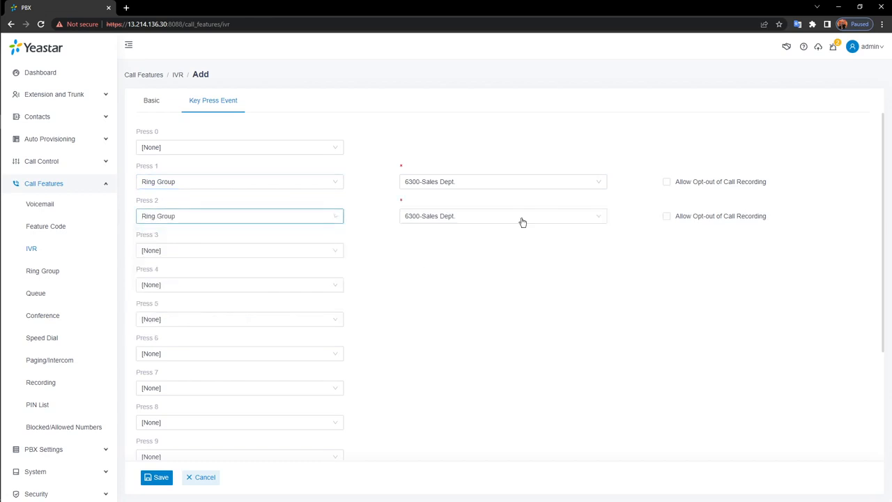
click(526, 217)
click(466, 248)
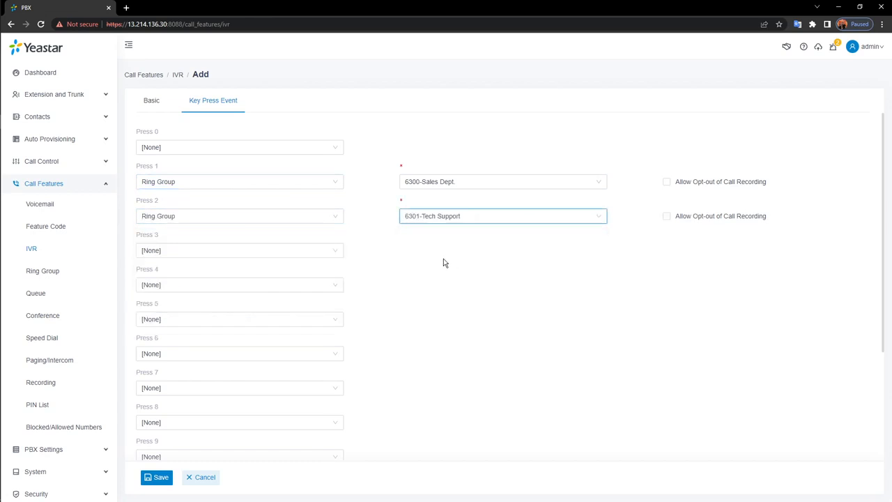
Step: Review the response timeout and invalid input destination options, keeping the defaults, and save and apply the ENG IVR
scroll(443, 263, down, 3)
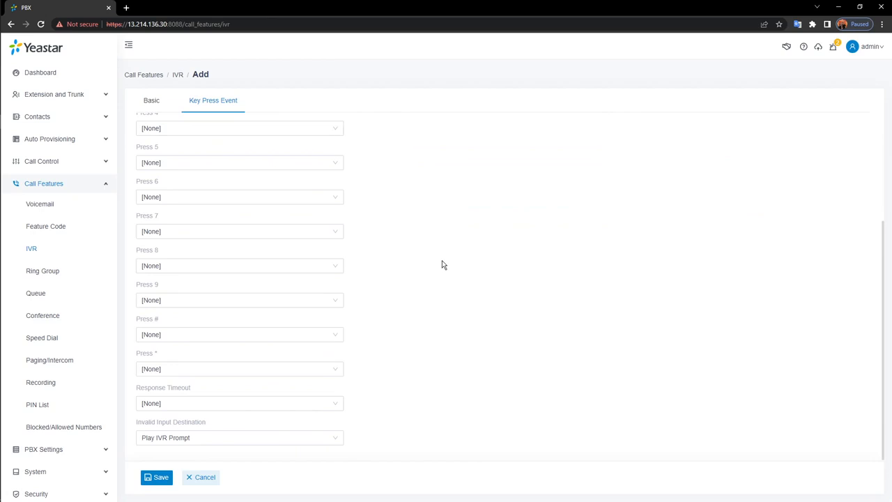
click(267, 404)
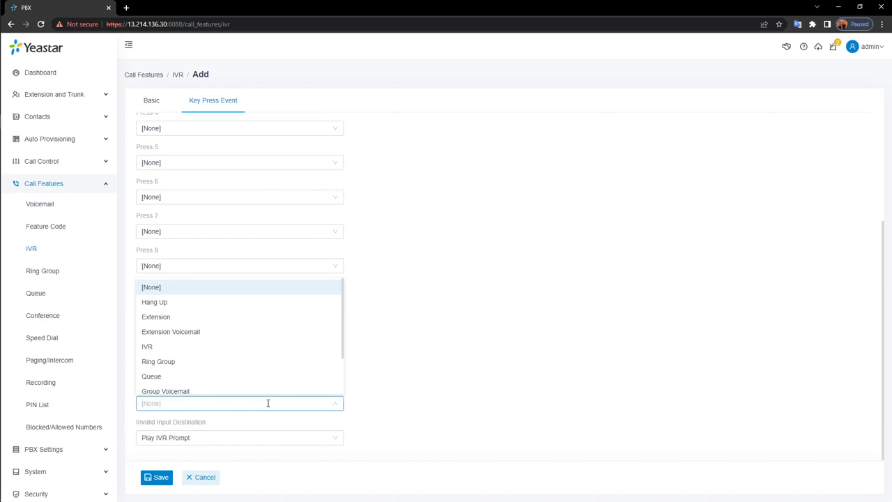
click(351, 418)
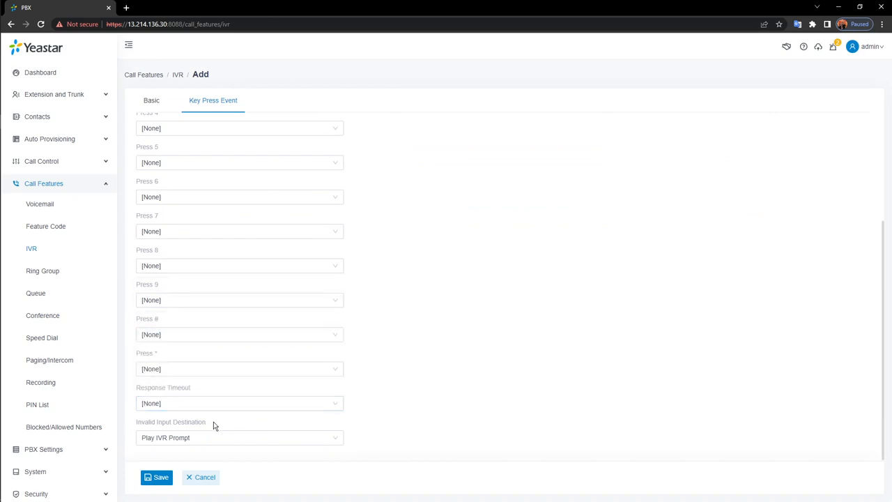
click(307, 439)
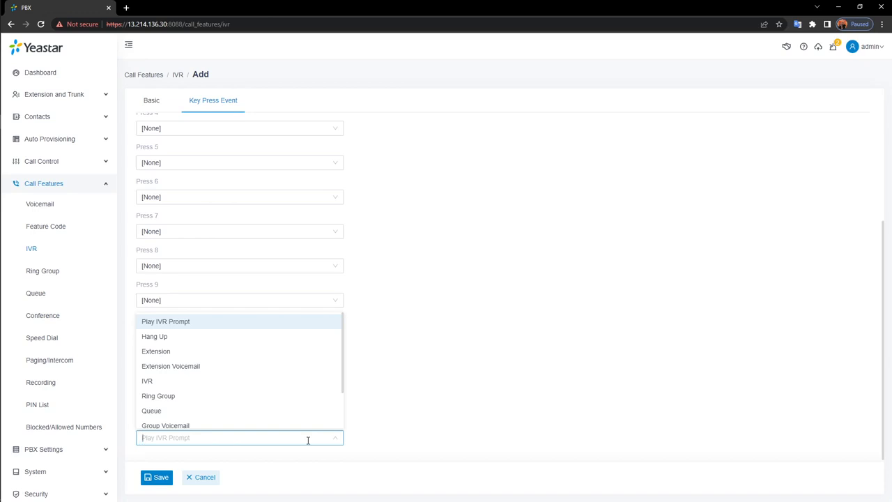
click(403, 391)
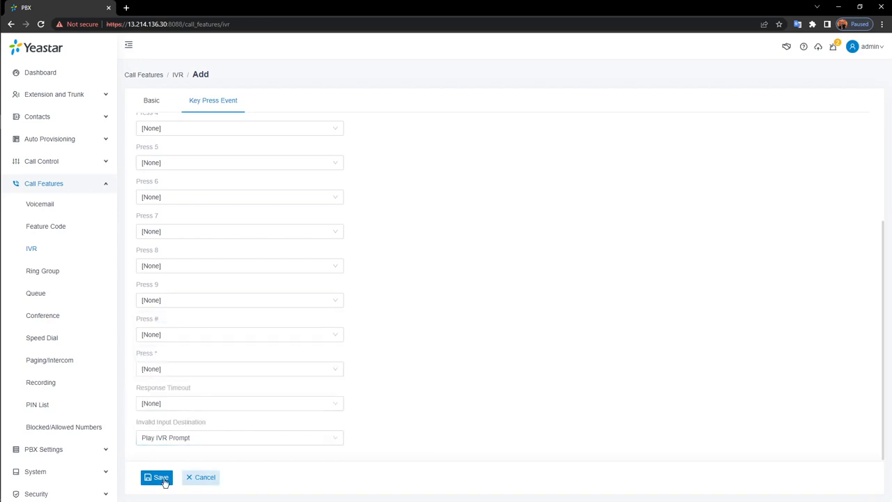
click(159, 478)
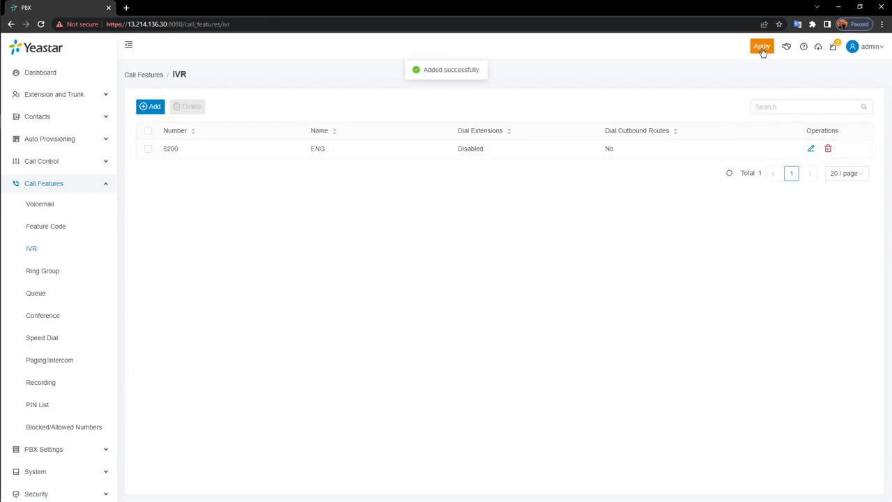
click(762, 47)
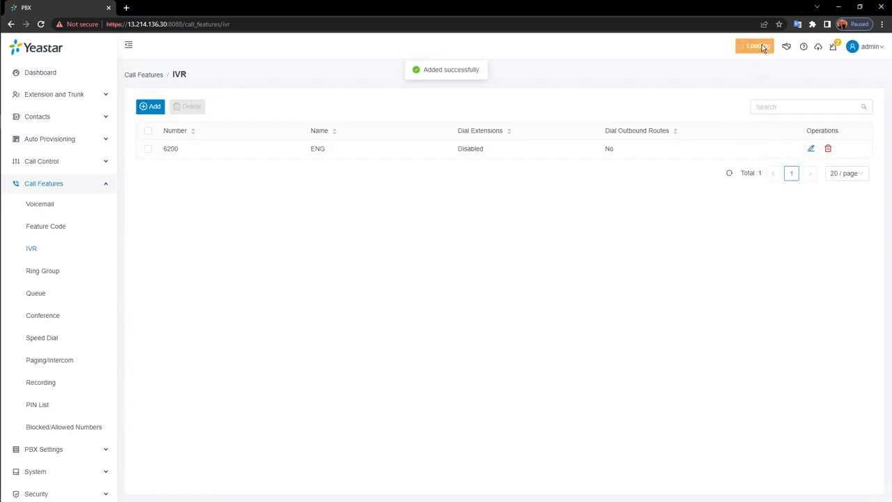
Step: Start adding a new IVR with number 6201 and set its name to "CHN"
click(153, 108)
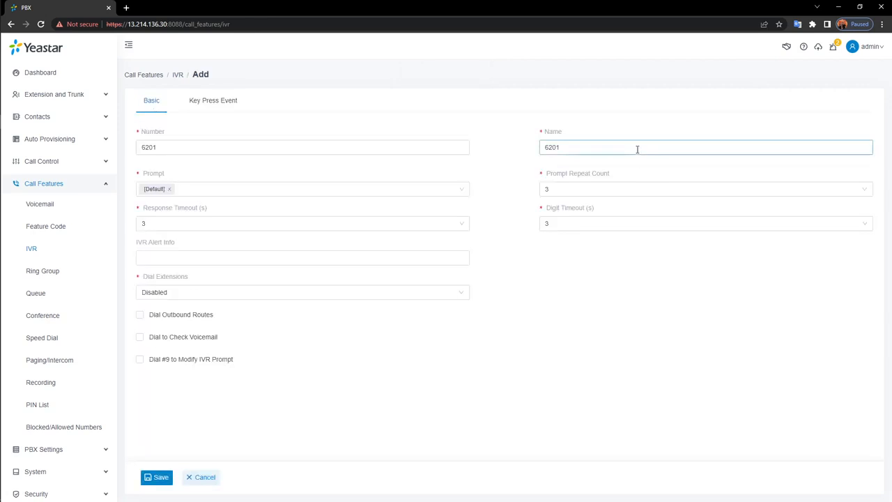
drag(637, 149, 477, 164)
key(BackSpace)
text(CHN)
Step: Route key 1 of the CHN IVR to ring group 6302-业务咨询
click(217, 103)
click(256, 183)
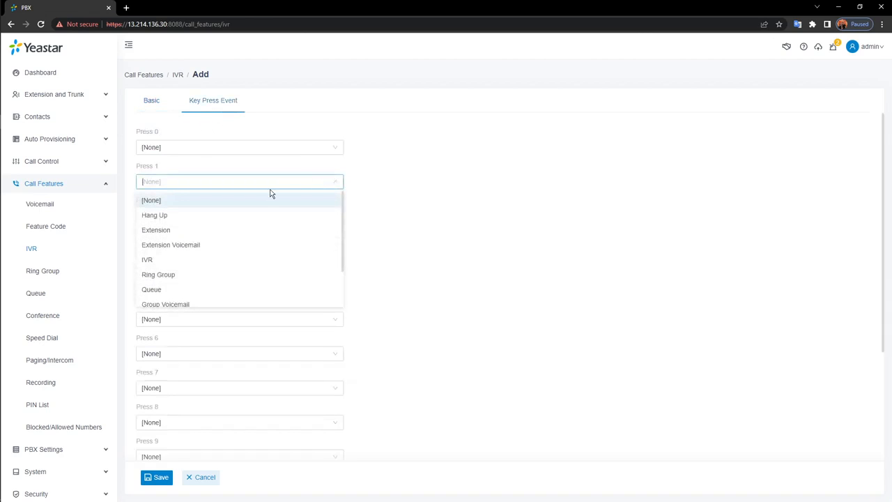
click(193, 276)
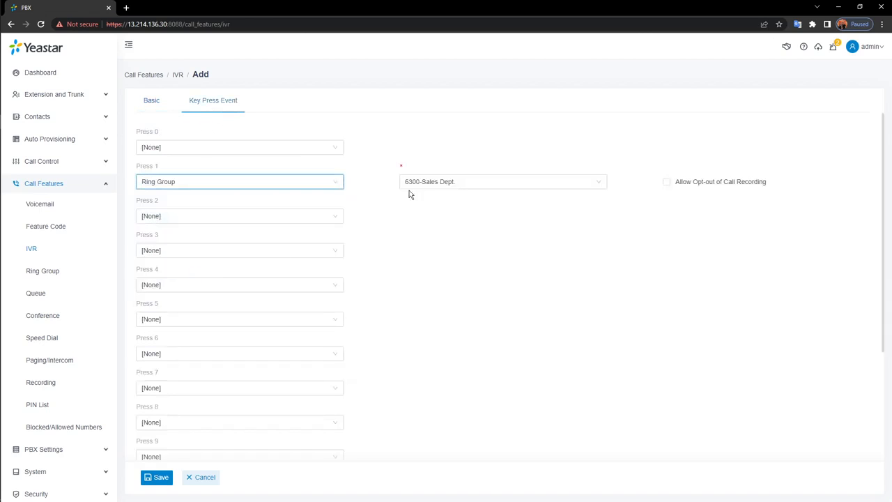
click(464, 184)
click(462, 230)
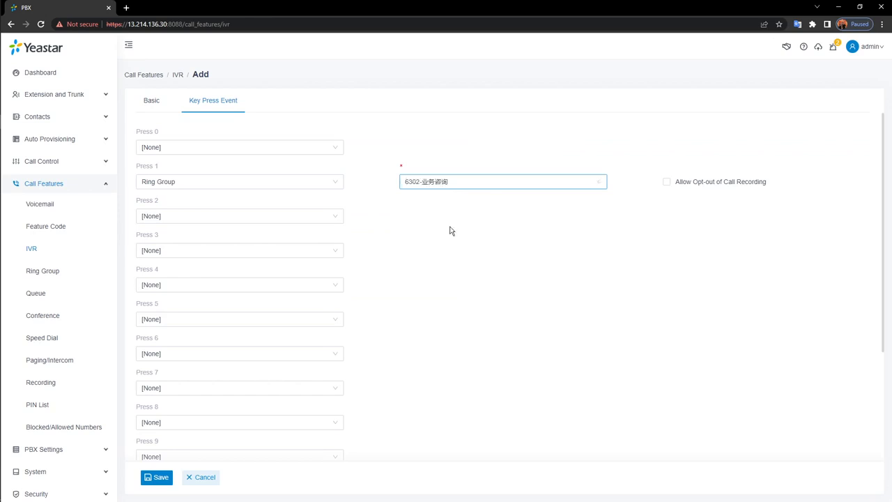
Step: Route key 2 of the CHN IVR to ring group 6303-技术支持, and save and apply the IVR
click(335, 215)
click(267, 309)
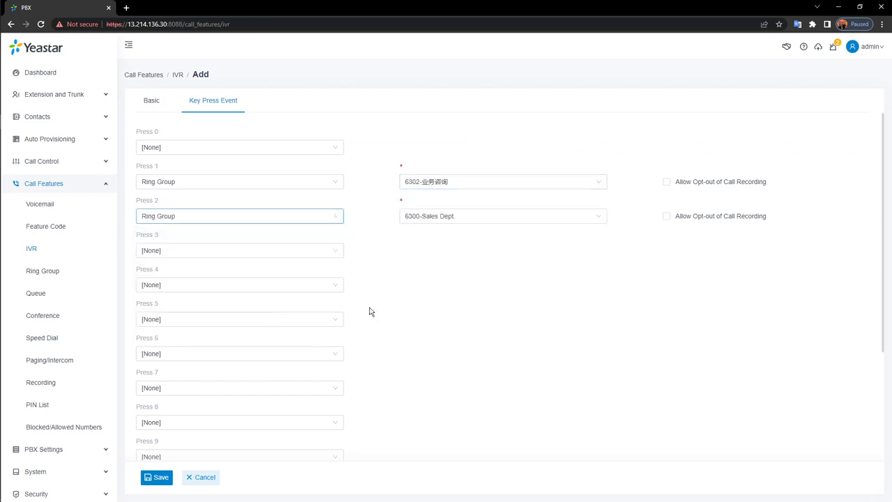
click(537, 221)
click(453, 278)
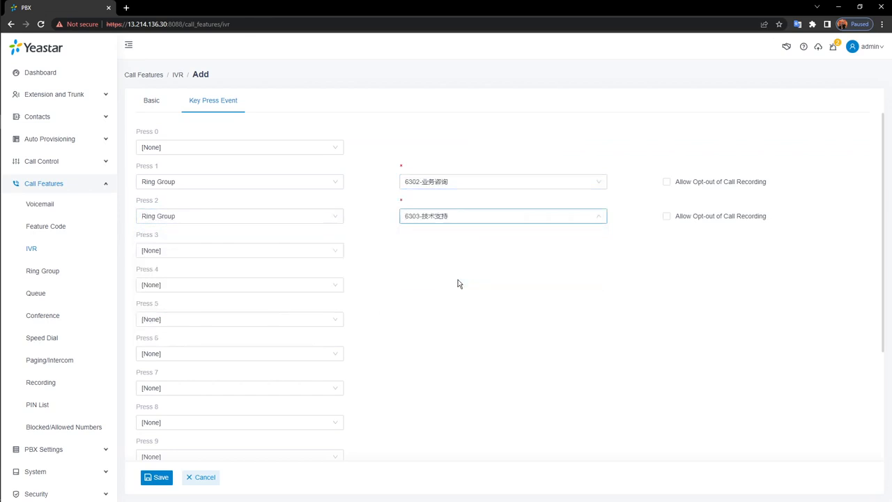
click(155, 477)
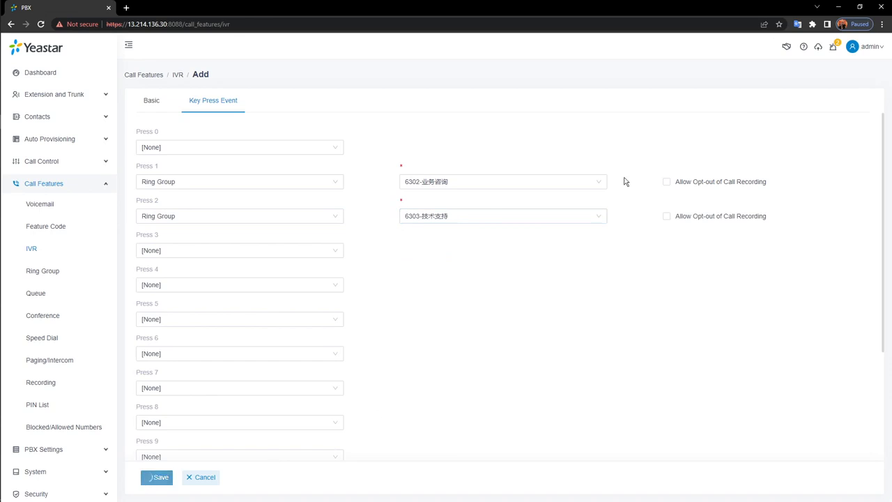
click(761, 48)
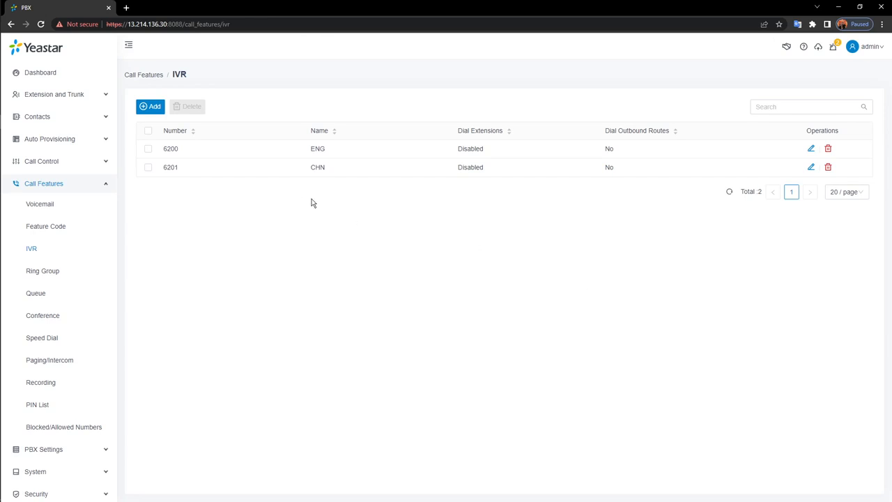
Step: Start adding a new IVR with number 6202 and set its name to "Greetings"
click(155, 106)
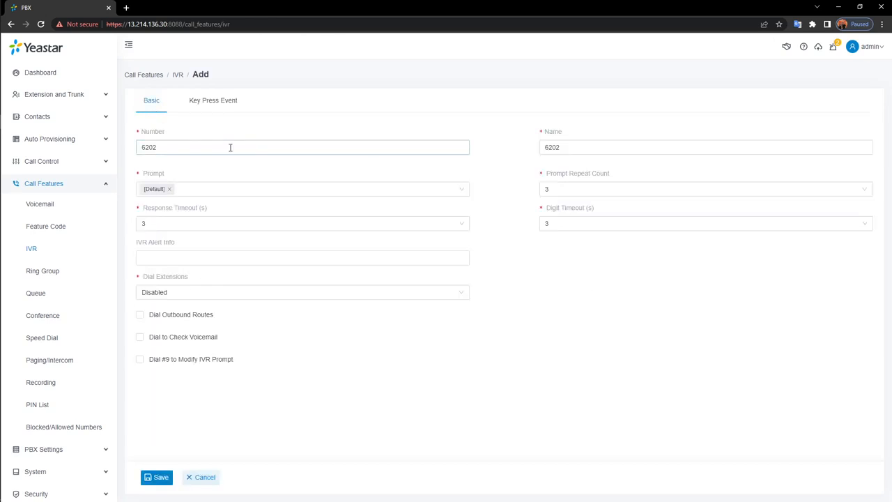
drag(674, 152, 494, 149)
key(BackSpace)
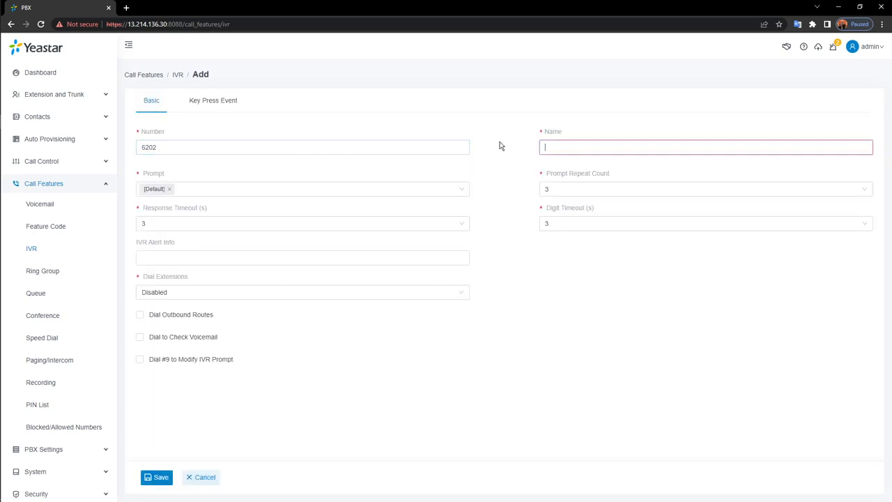
text(Greetings)
click(449, 192)
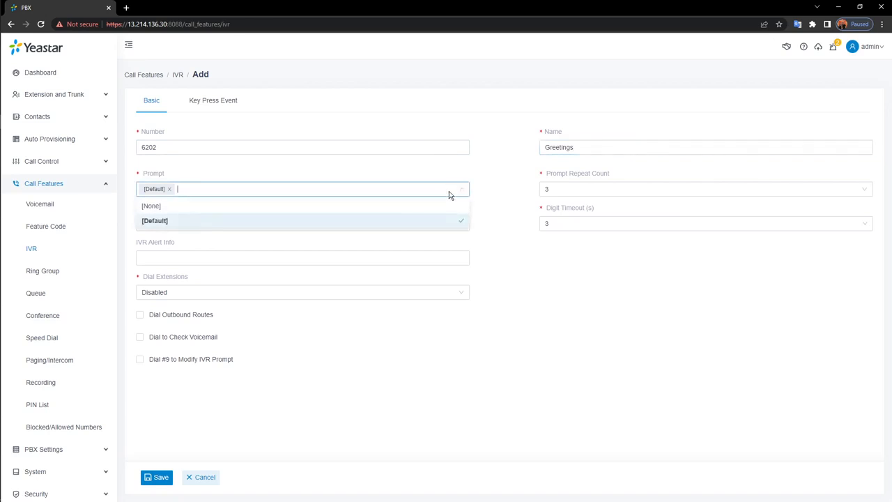
click(323, 221)
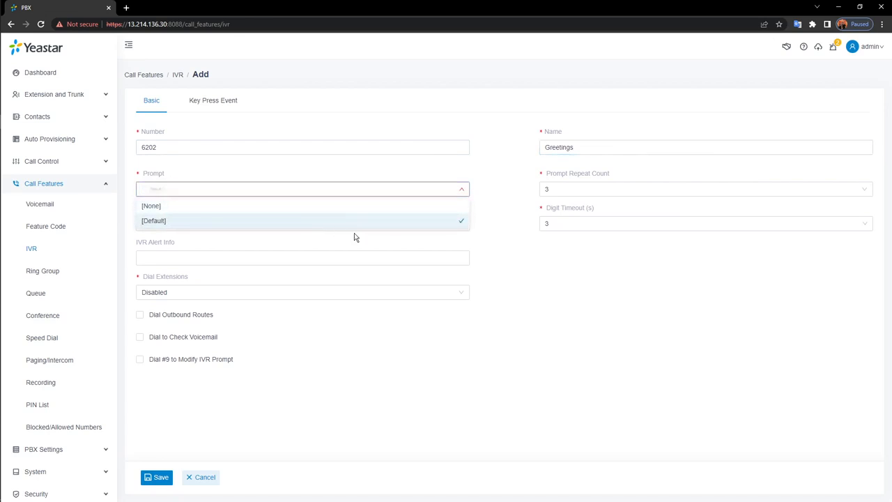
click(395, 221)
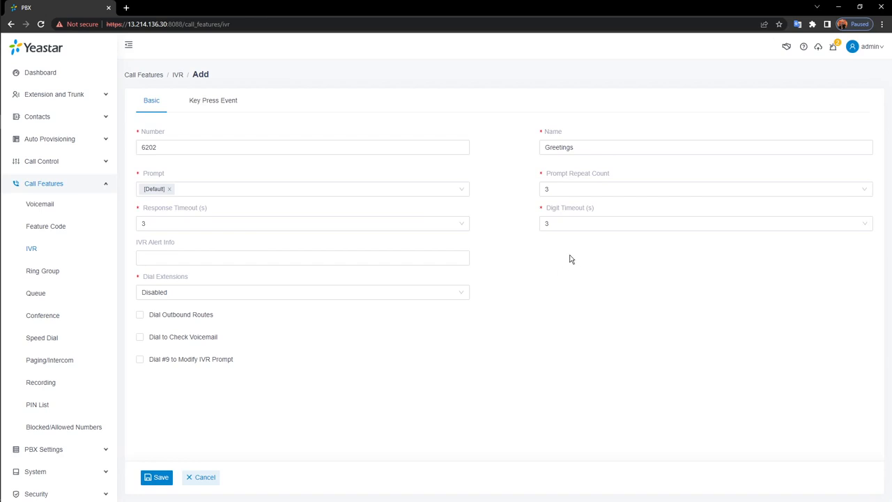
Step: Route key 1 of the Greetings IVR to the IVR 6200-ENG
click(206, 103)
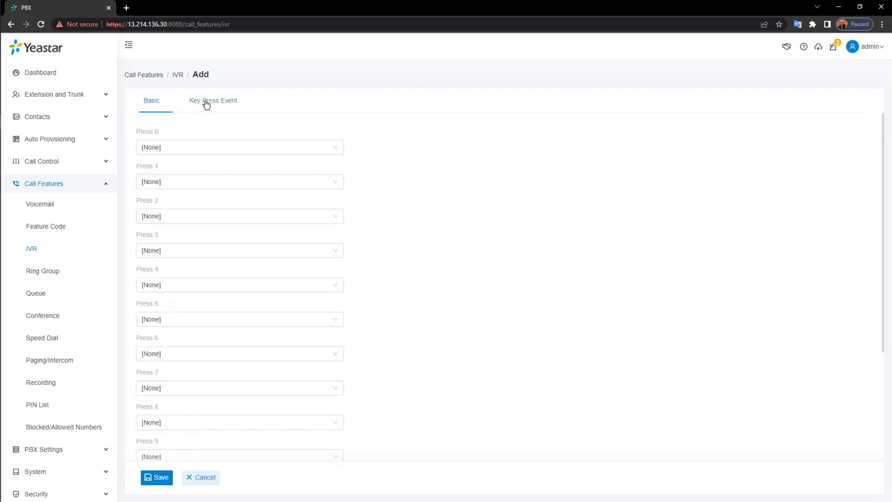
click(311, 179)
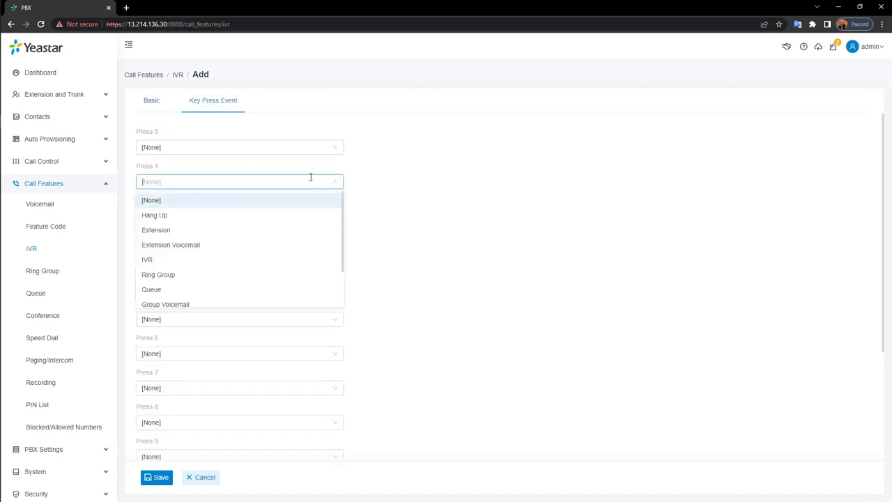
click(189, 261)
click(516, 191)
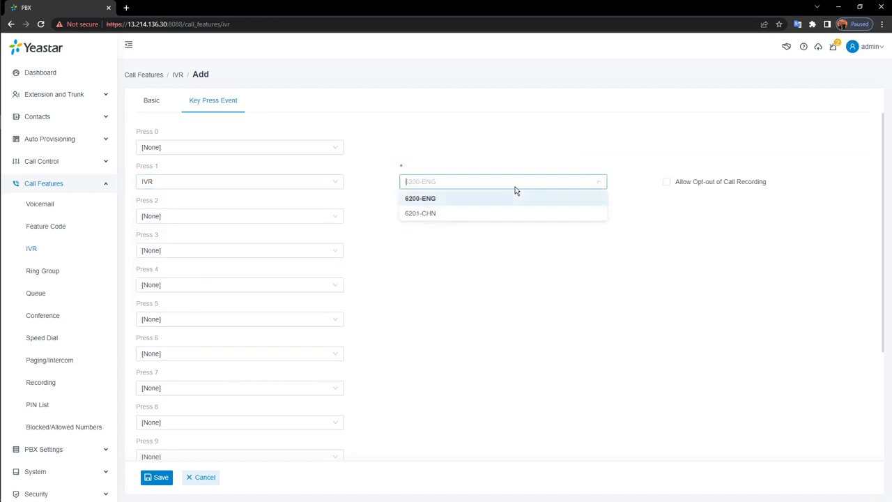
click(470, 199)
Step: Route key 2 of the Greetings IVR to the IVR 6201-CHN
click(320, 214)
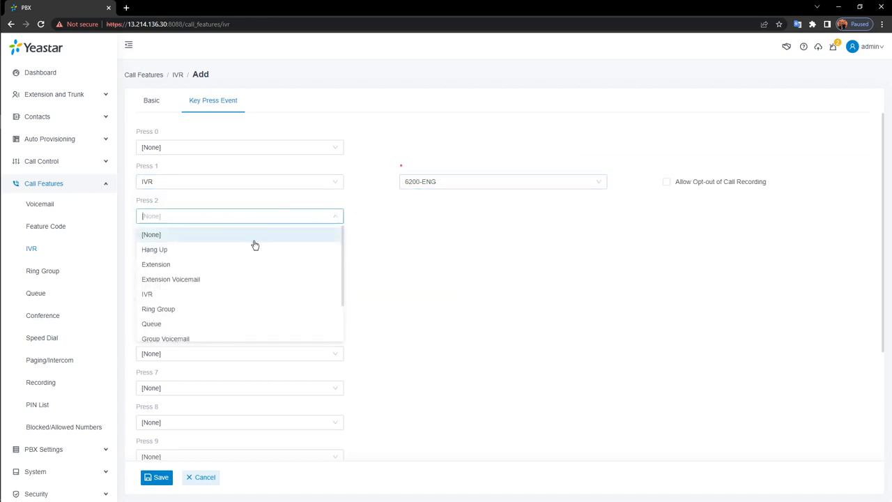
click(183, 293)
click(556, 224)
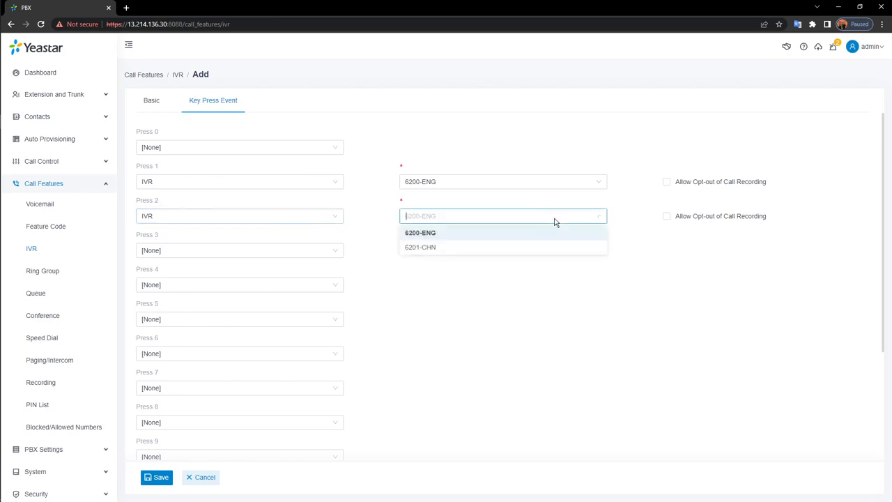
click(483, 251)
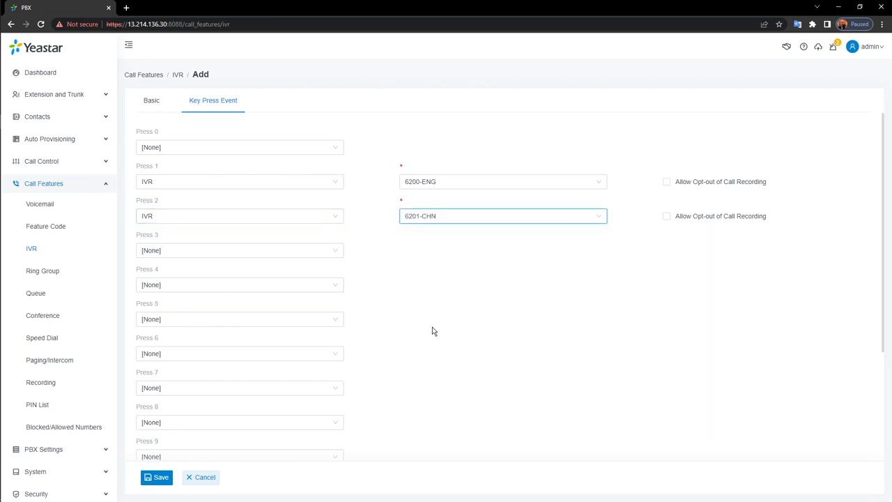
Step: Save the Greetings IVR with its key press routing
click(154, 480)
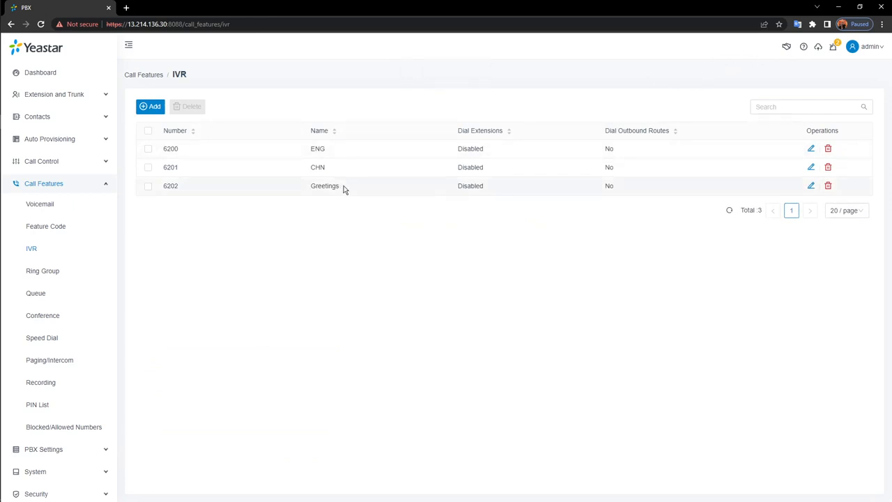
drag(343, 187, 306, 189)
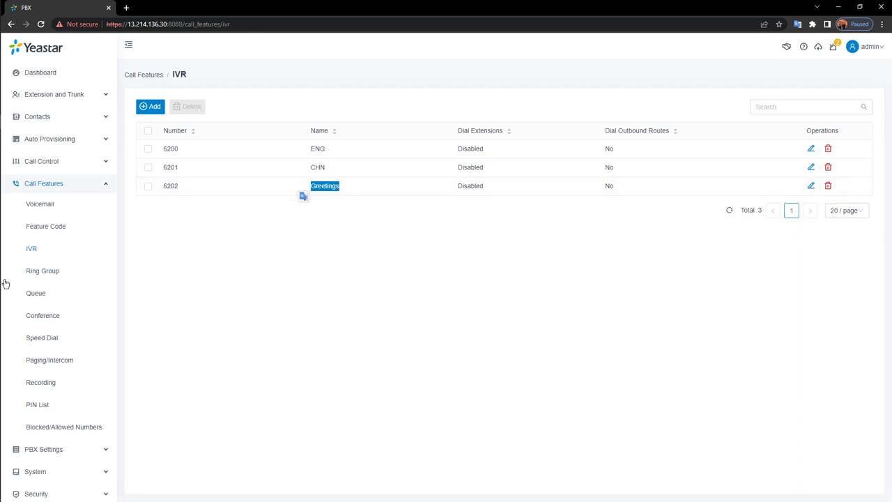
Step: Start adding a new queue with number 6400 and set its name to "service_center"
click(55, 301)
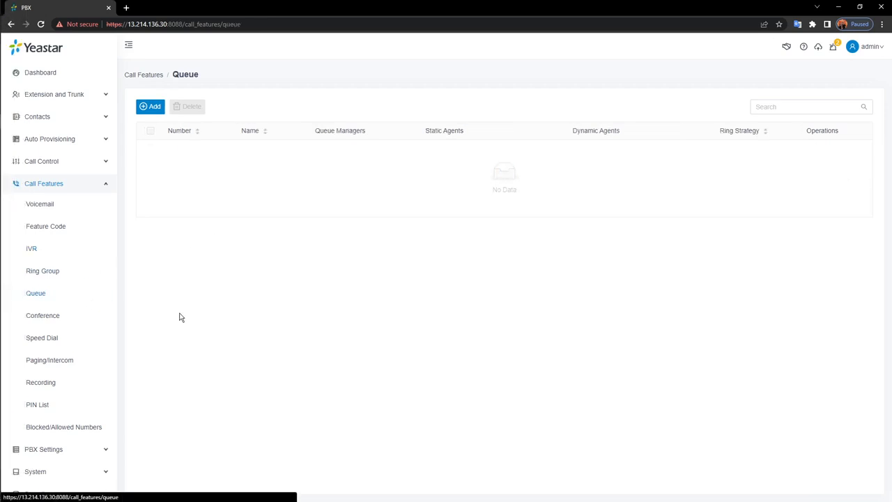
click(158, 110)
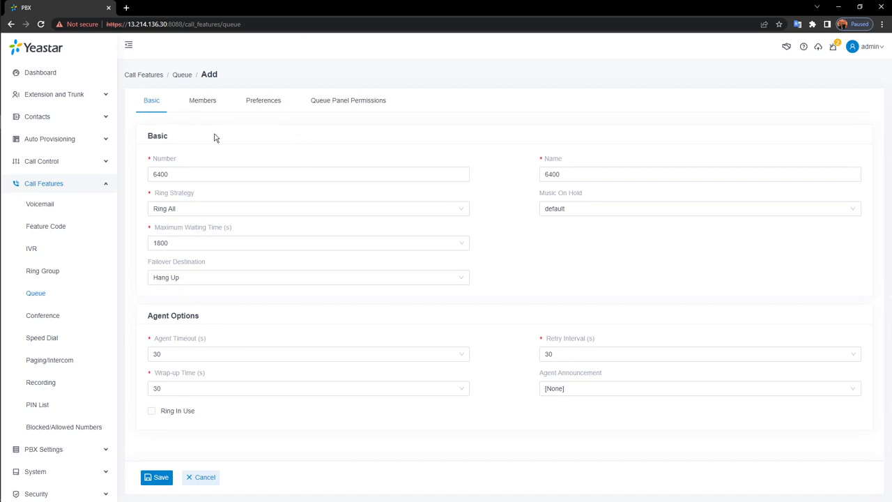
click(227, 180)
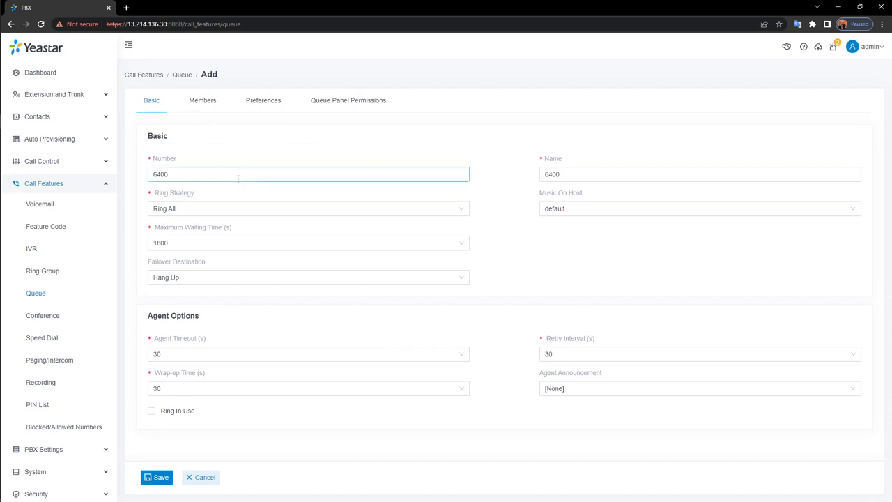
click(622, 174)
key(BackSpace)
key(BackSpace)
key(BackSpace)
key(BackSpace)
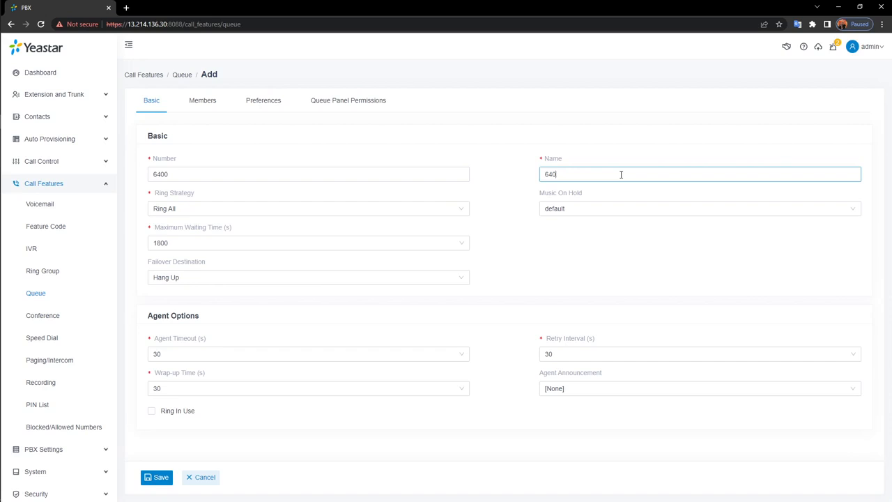
text(service_center)
Step: Examine the new queue's options for ring strategy, music on hold, maximum waiting time and failover destination
click(355, 213)
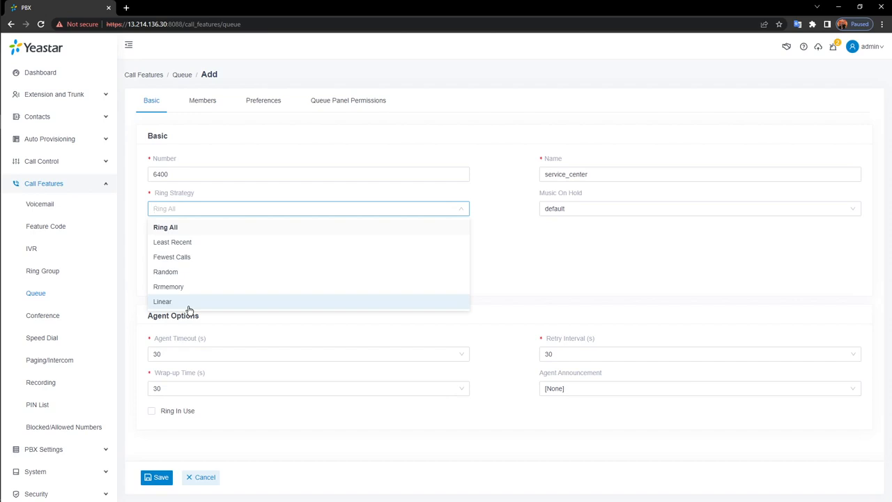
click(495, 270)
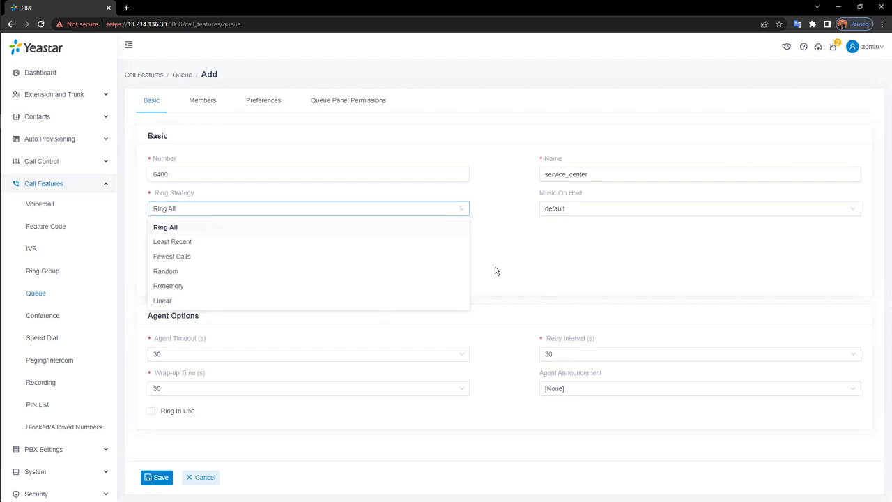
click(631, 211)
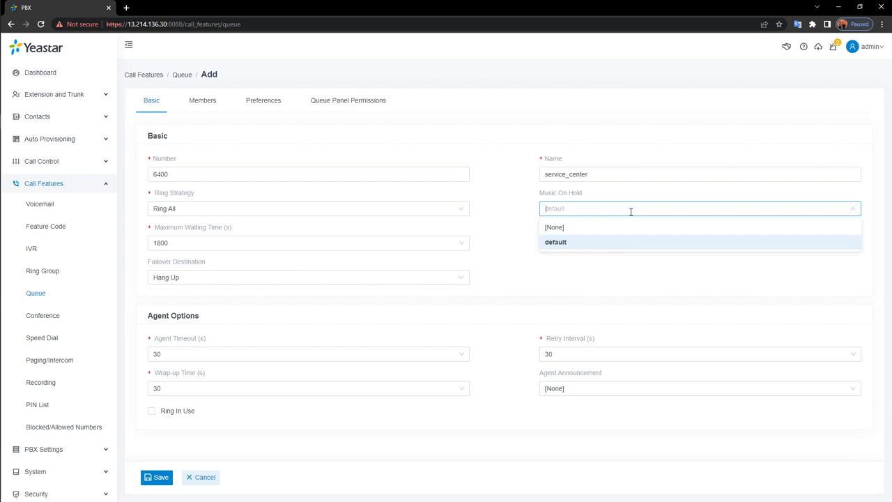
click(481, 255)
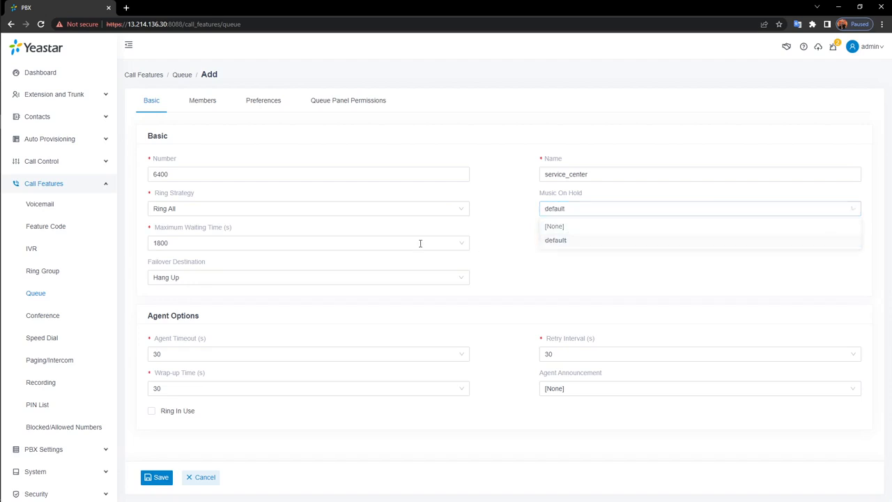
click(200, 249)
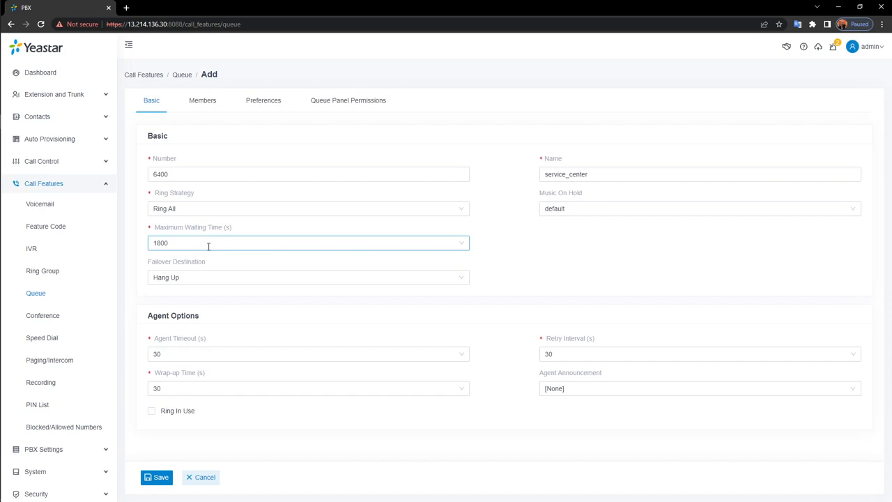
click(257, 279)
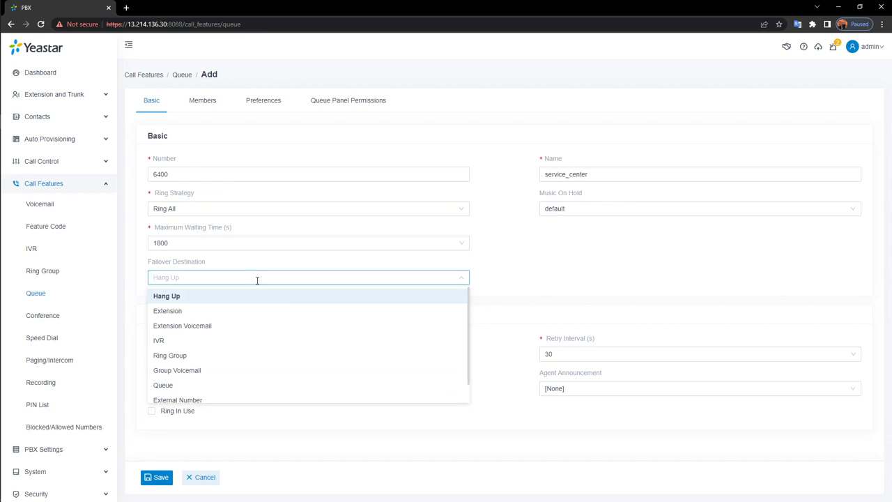
click(507, 279)
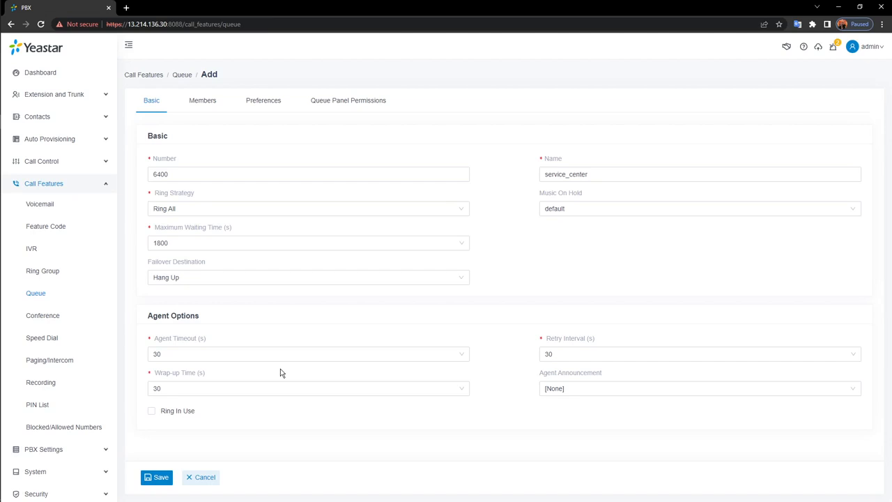
Step: Assign extensions 1000 and 1001 as dynamic agents of the service_center queue
click(208, 113)
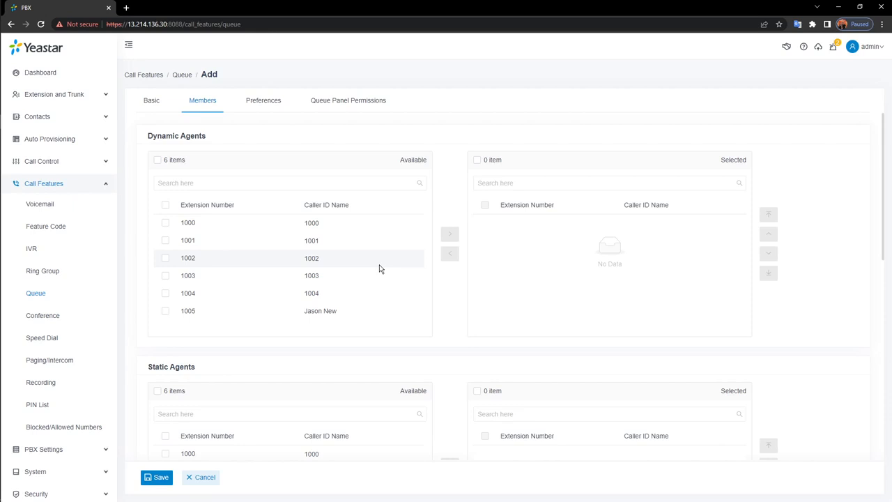
double_click(361, 225)
double_click(361, 225)
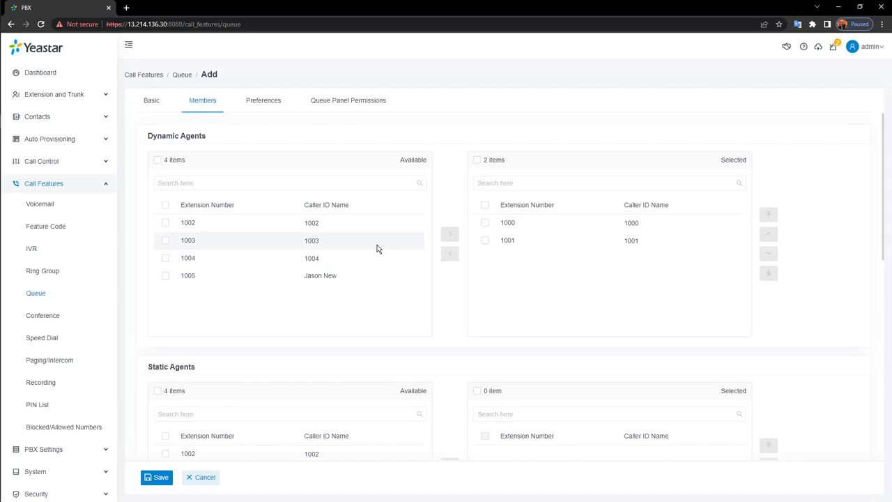
Step: Assign extension 1004 as a static agent of the service_center queue
scroll(529, 265, down, 3)
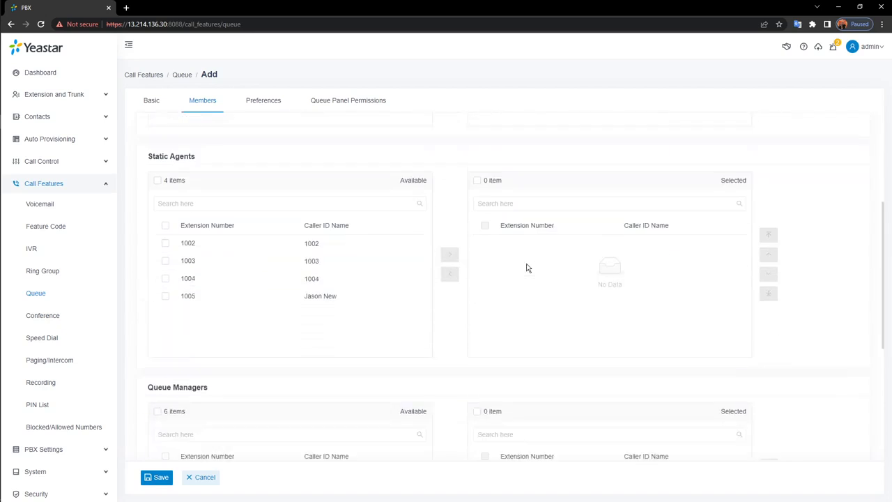
scroll(528, 268, down, 1)
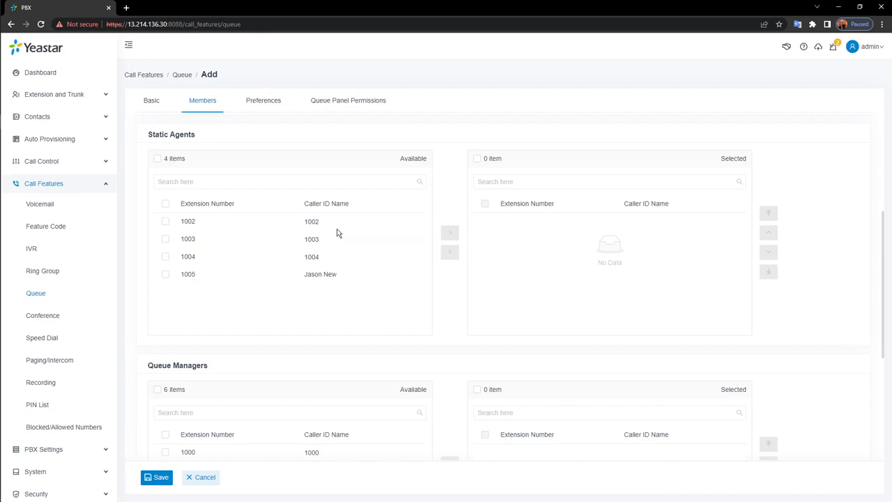
double_click(351, 262)
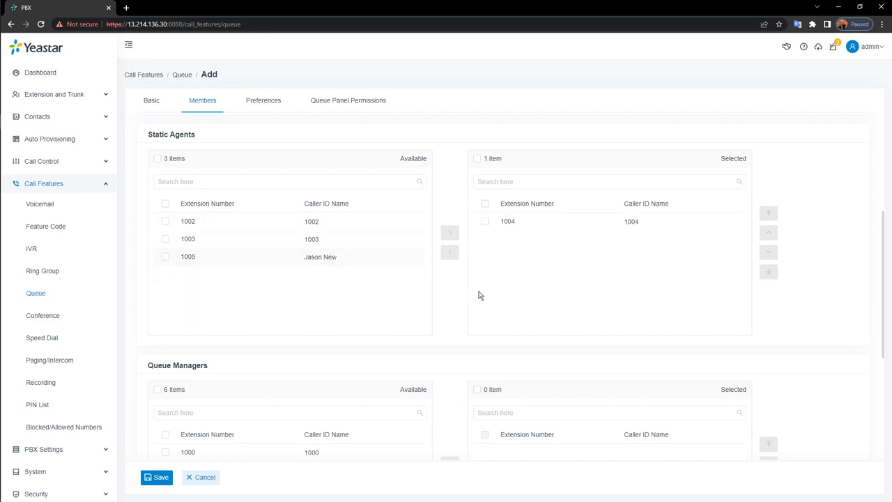
Step: Assign extension 1005 as queue manager of the service_center queue and check the manager notification options
scroll(390, 259, down, 2)
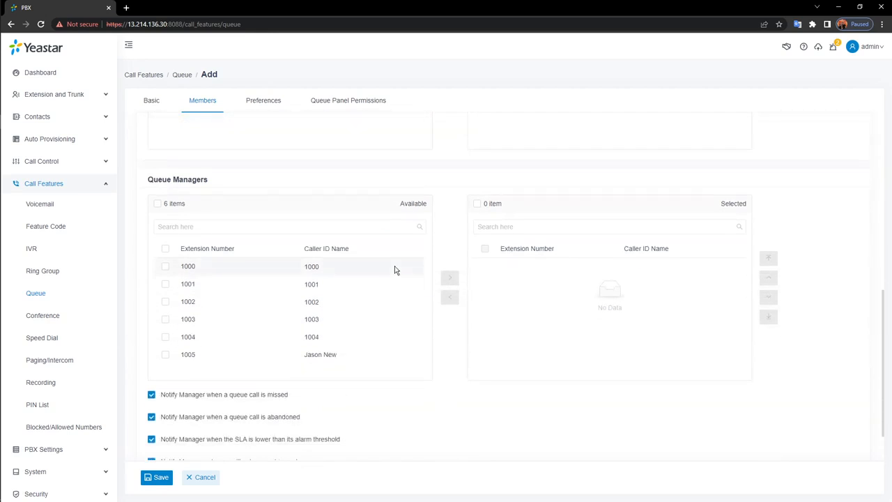
double_click(394, 356)
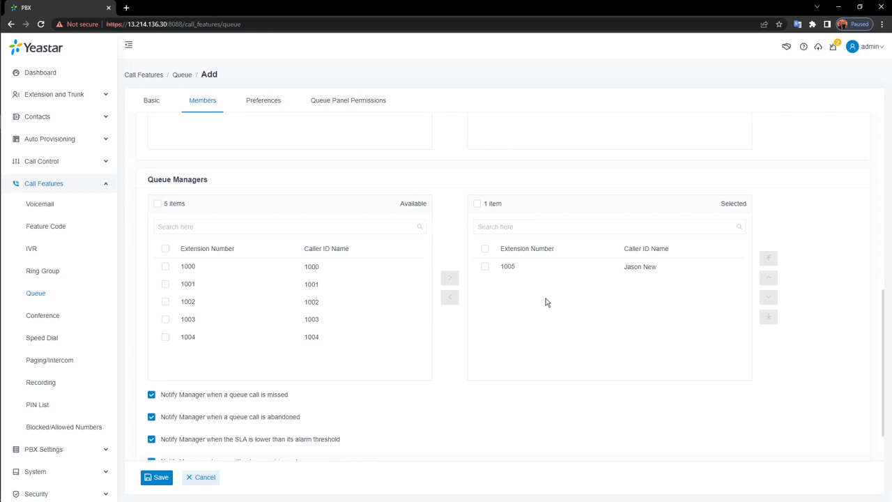
scroll(414, 355, down, 2)
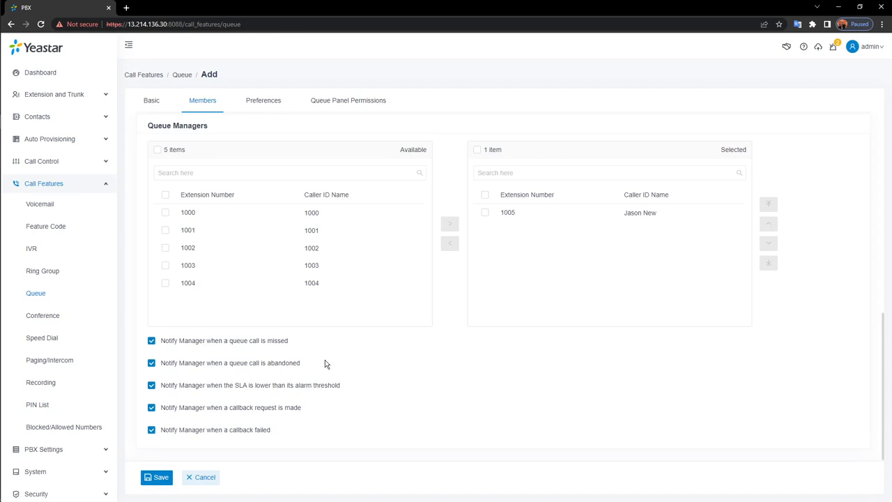
Step: Disable the agents' queue panel permissions for call distribution management, picking up or hanging up other agents' calls, and call parking
click(355, 109)
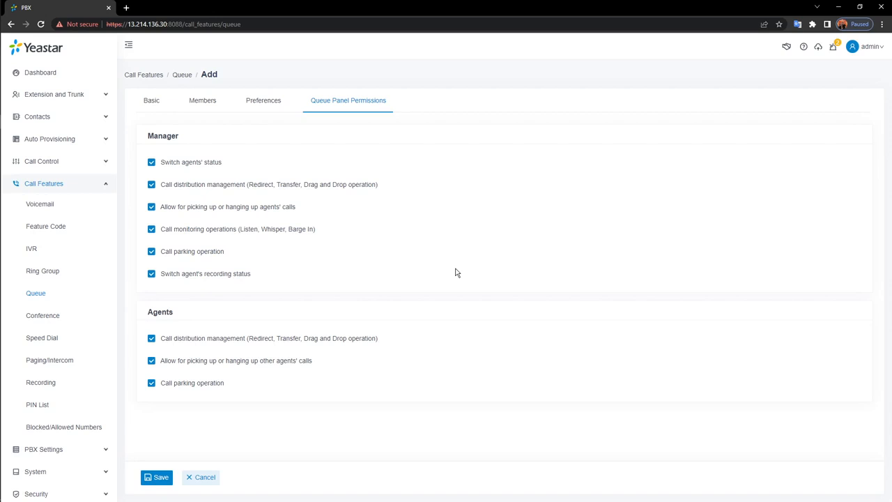
click(186, 339)
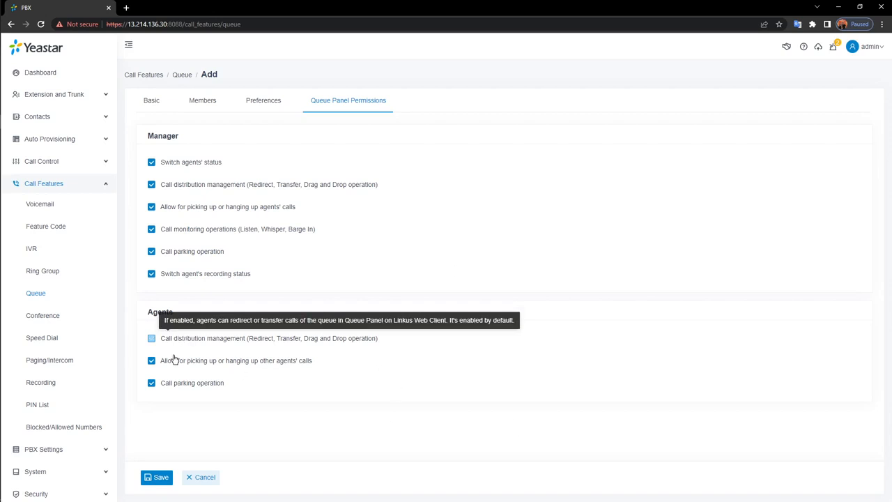
click(167, 362)
click(169, 385)
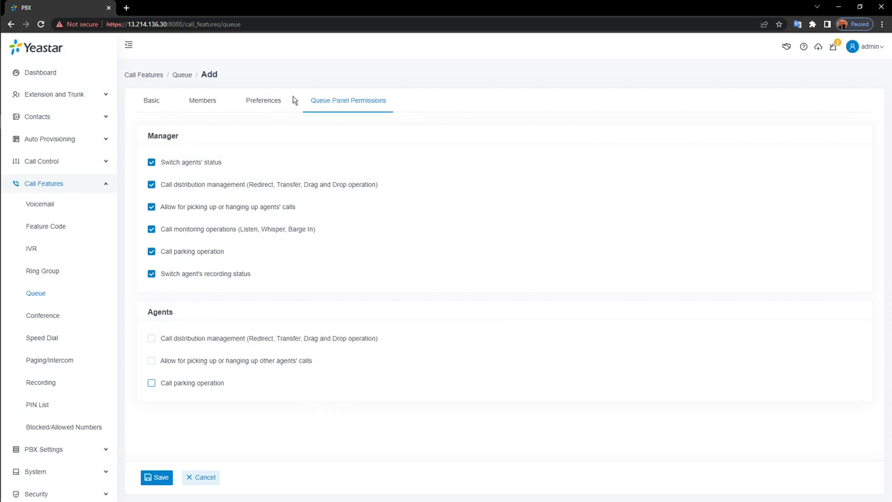
Step: Review the queue's basic caller preferences and enable Callback for the service_center queue
click(253, 105)
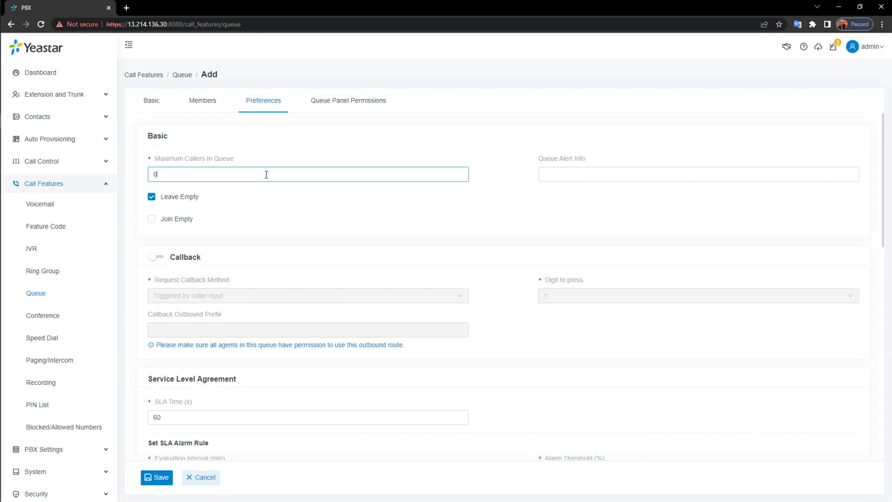
click(582, 174)
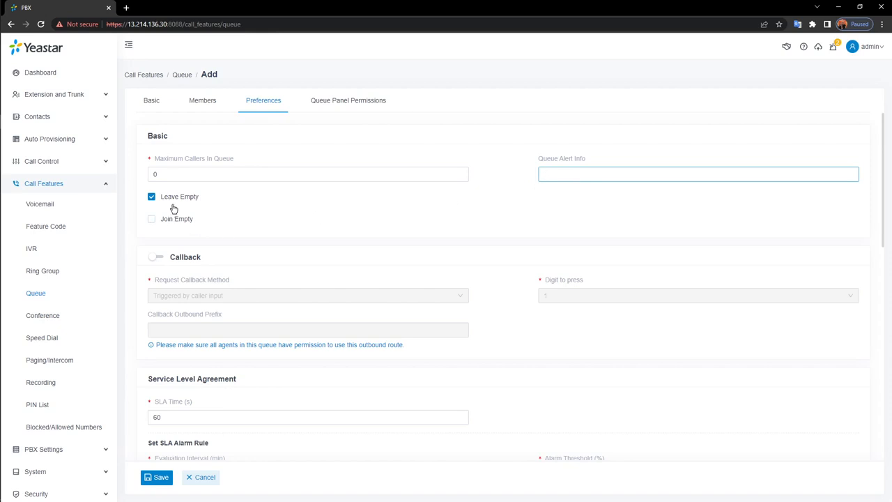
mouse_move(176, 222)
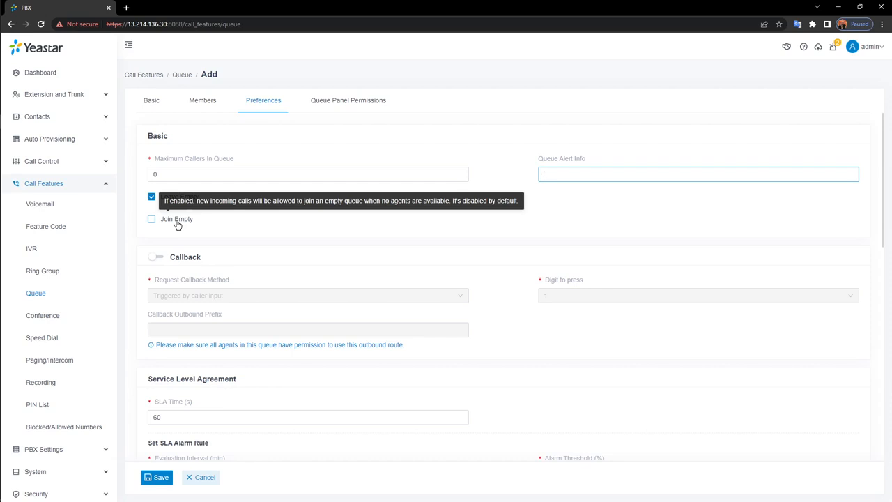
scroll(235, 245, down, 2)
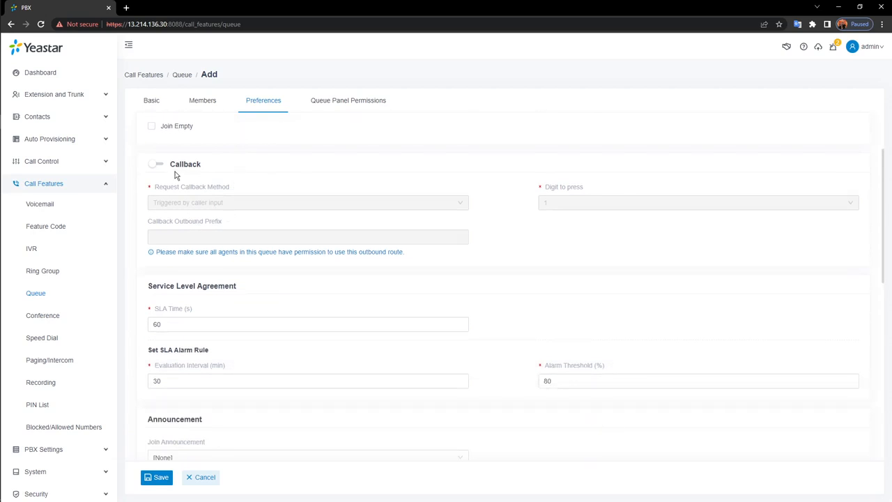
click(159, 166)
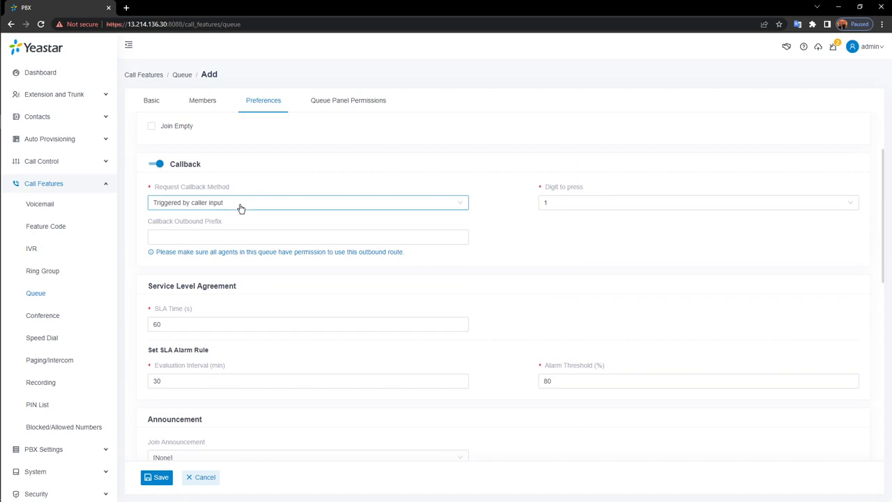
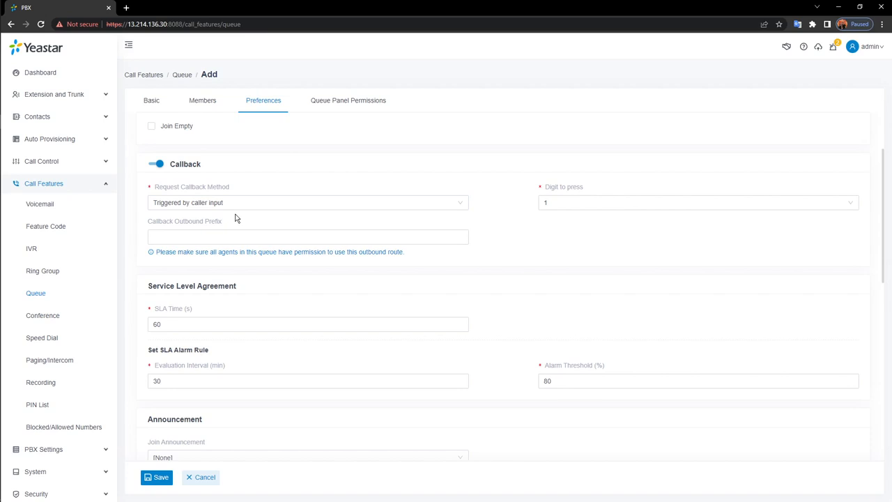
Step: Review the queue's callback method choices, service level agreement, announcement, caller position, periodic announcement prompt and satisfaction survey settings
click(417, 202)
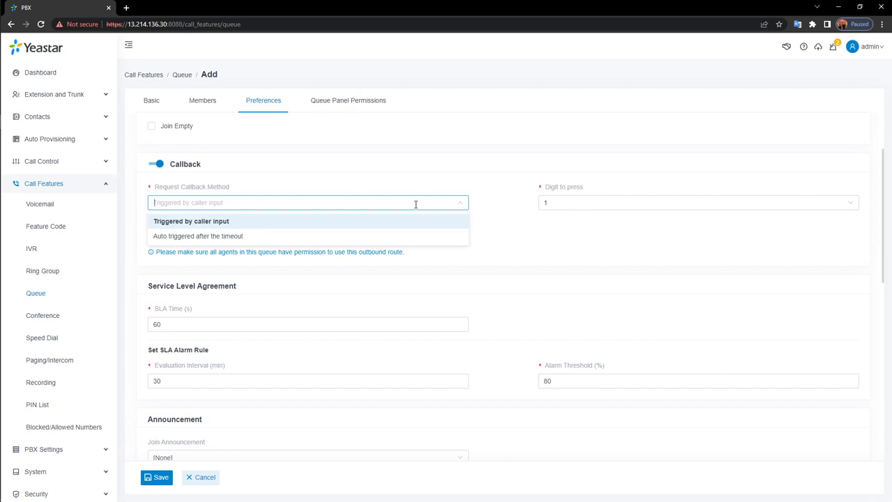
click(504, 223)
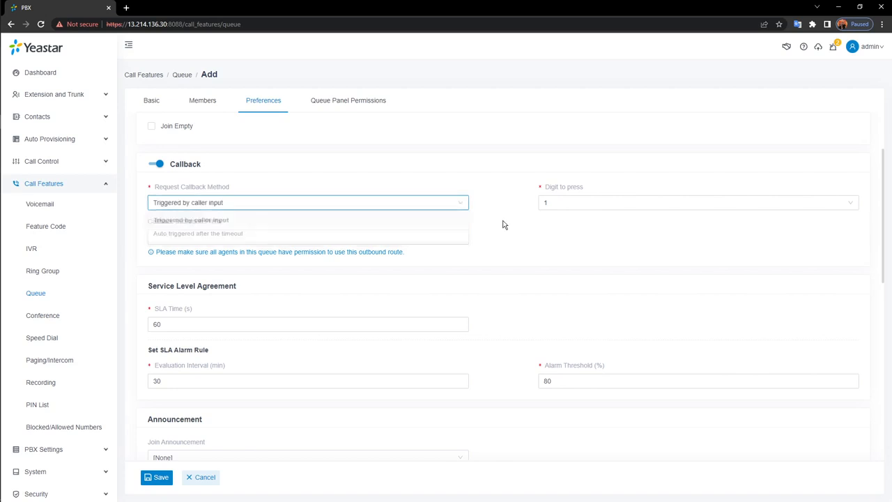
scroll(499, 219, down, 2)
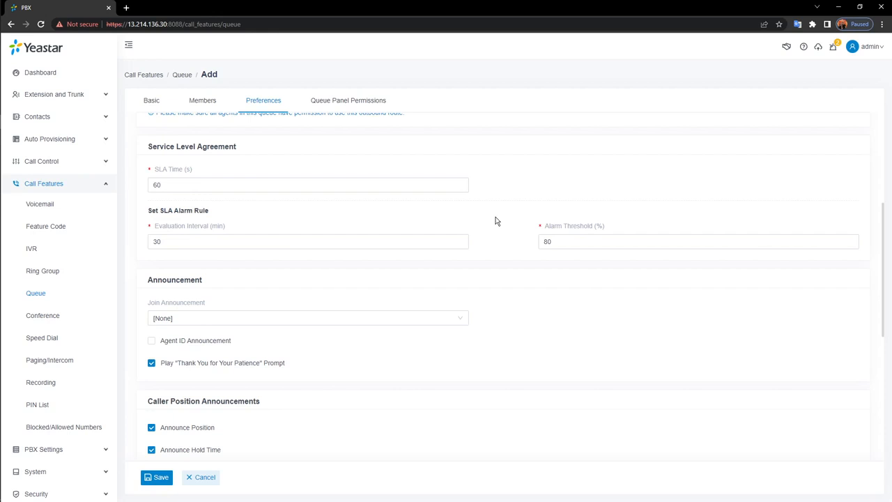
scroll(485, 214, down, 3)
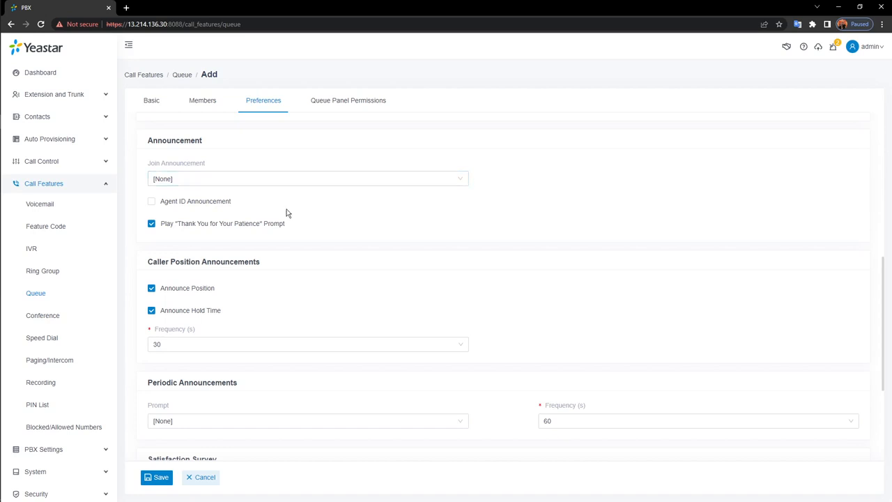
scroll(329, 221, down, 1)
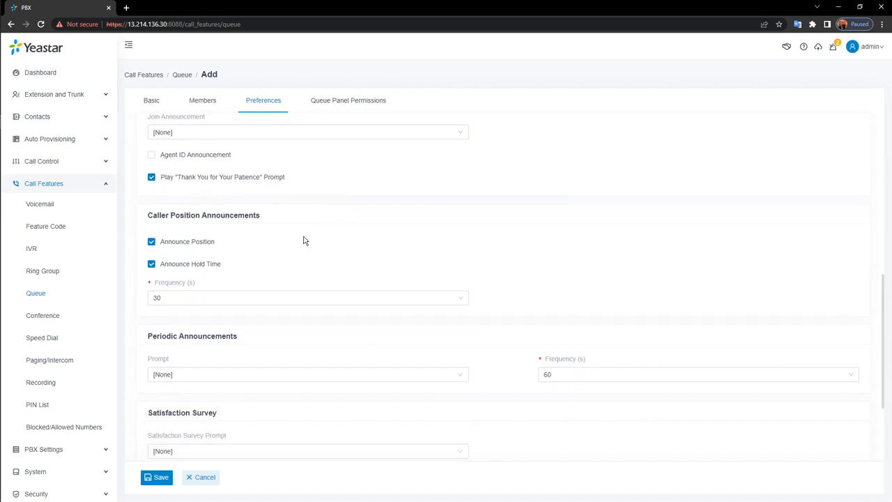
scroll(315, 241, down, 1)
scroll(314, 301, down, 1)
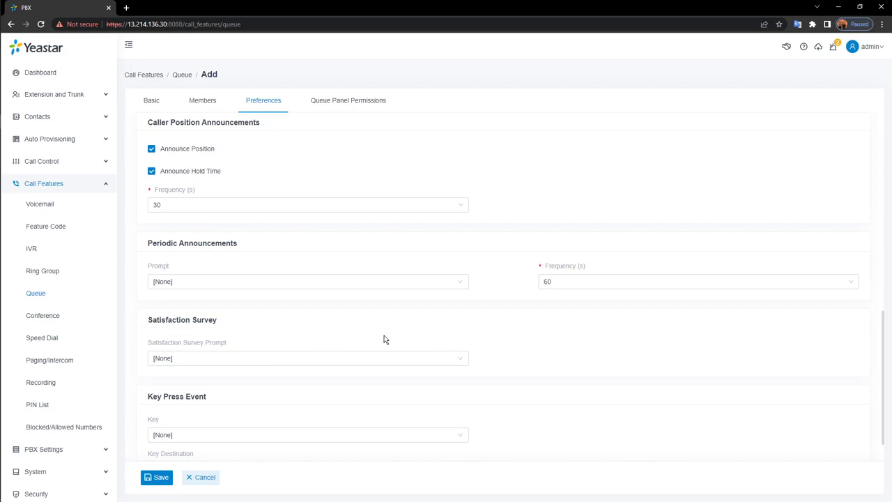
click(425, 283)
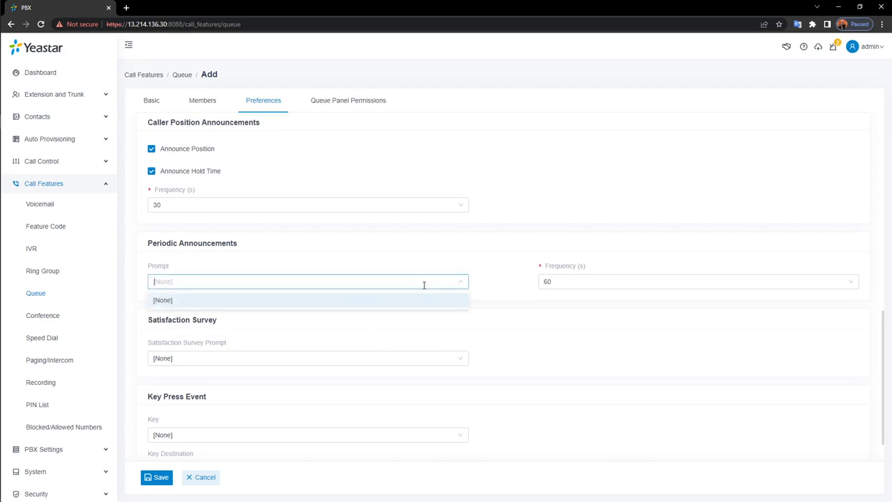
click(515, 330)
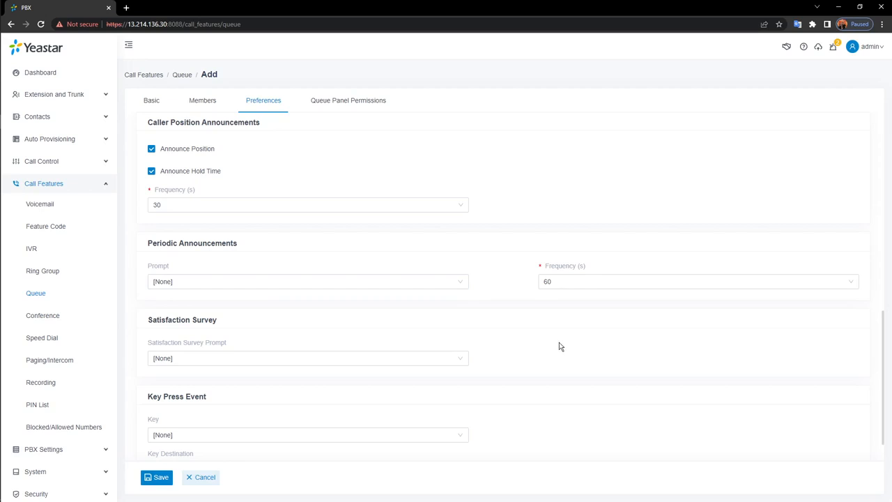
scroll(561, 346, down, 1)
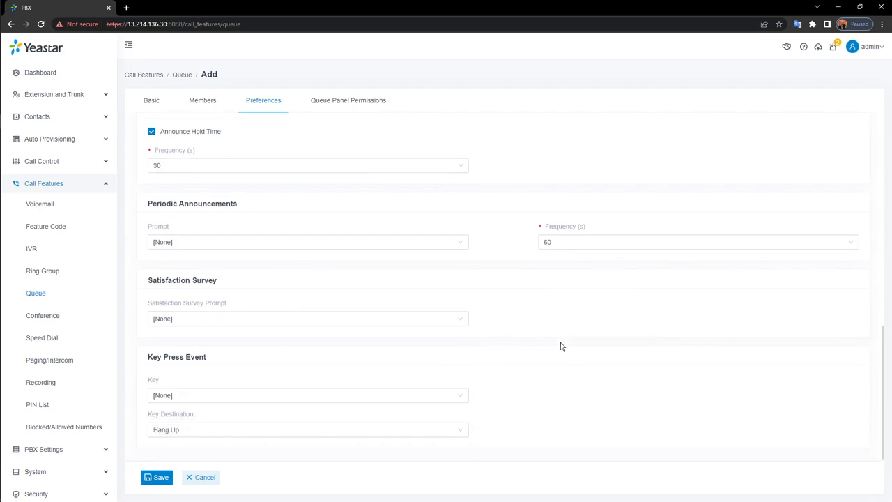
Step: Set the queue's key press event to key 0 with destination Extension 1000, save the service_center queue and apply the changes
click(298, 406)
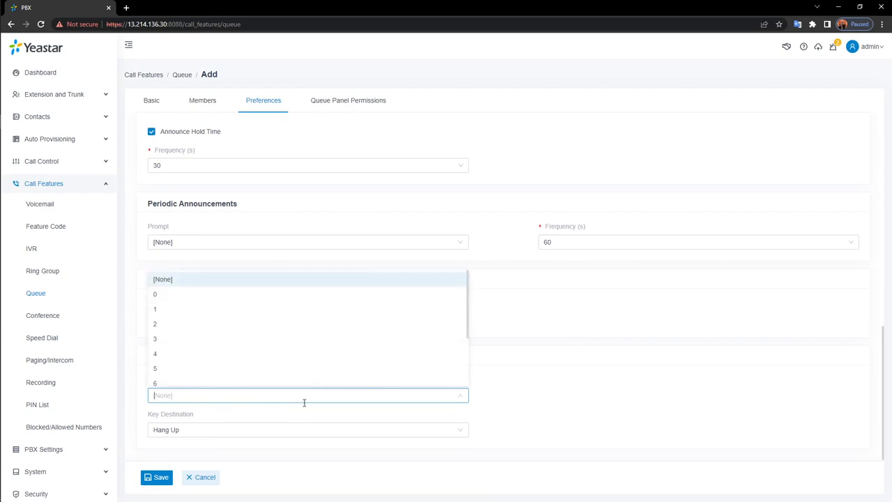
click(197, 295)
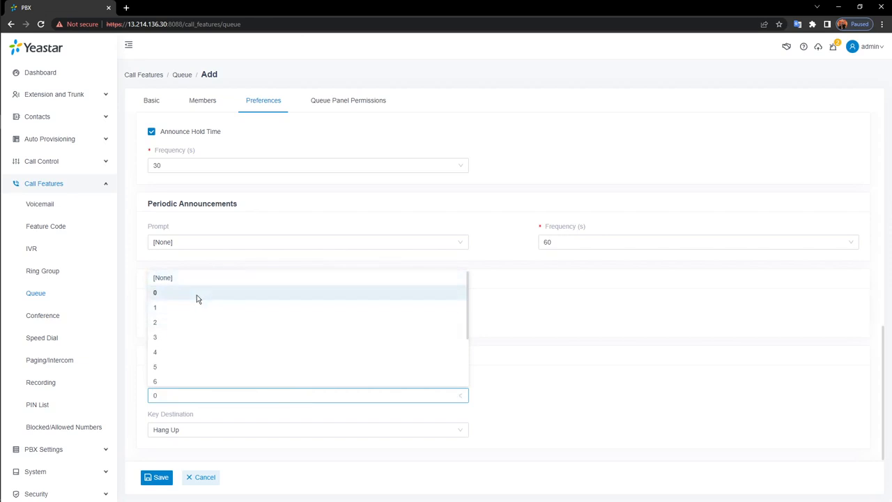
click(272, 433)
click(219, 339)
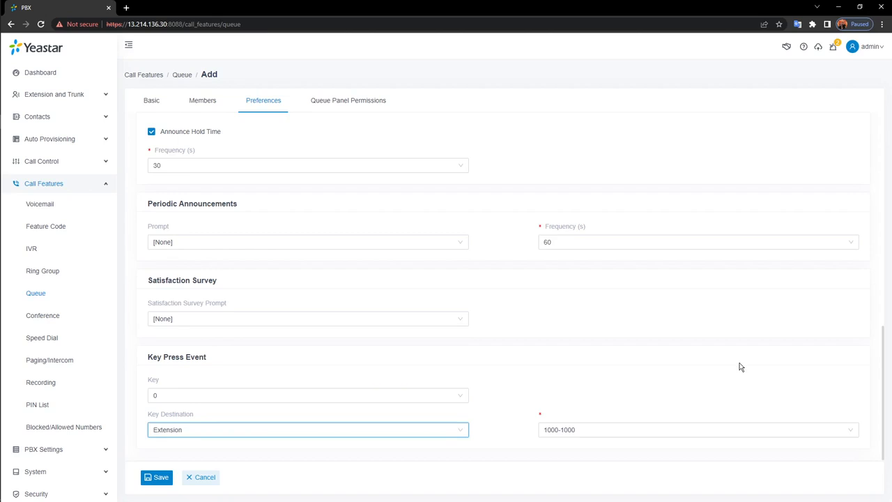
click(157, 478)
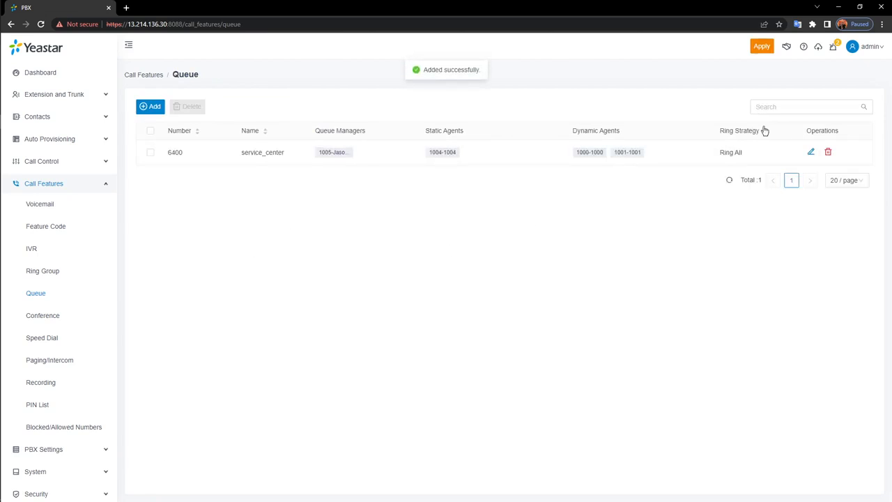
click(762, 47)
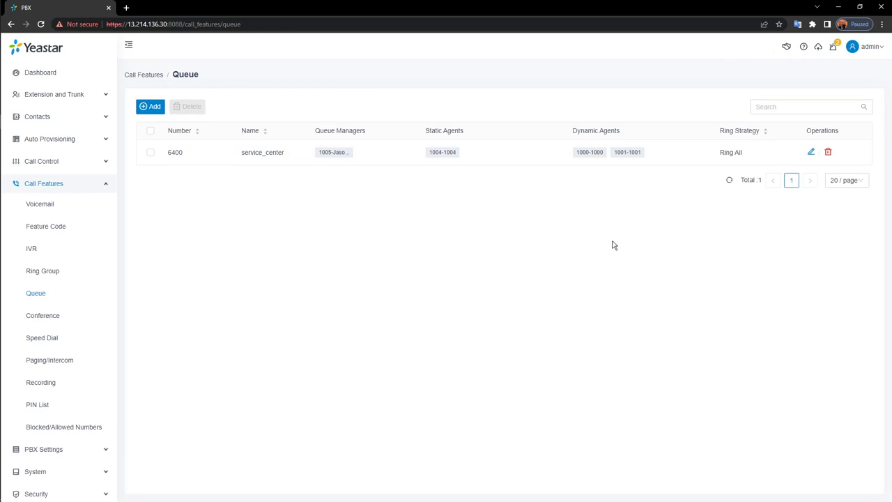
Step: Create conference 6500 with the Default voice prompt and no passwords or moderators, save it and apply the changes
click(44, 315)
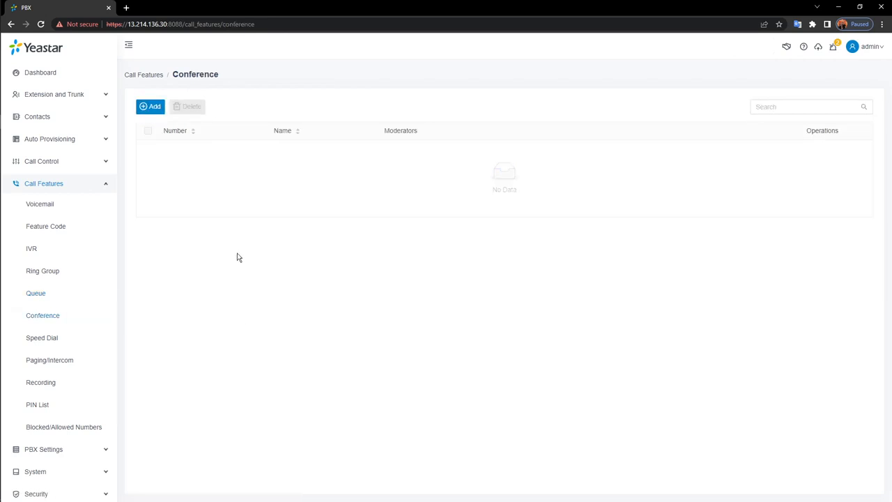
click(148, 107)
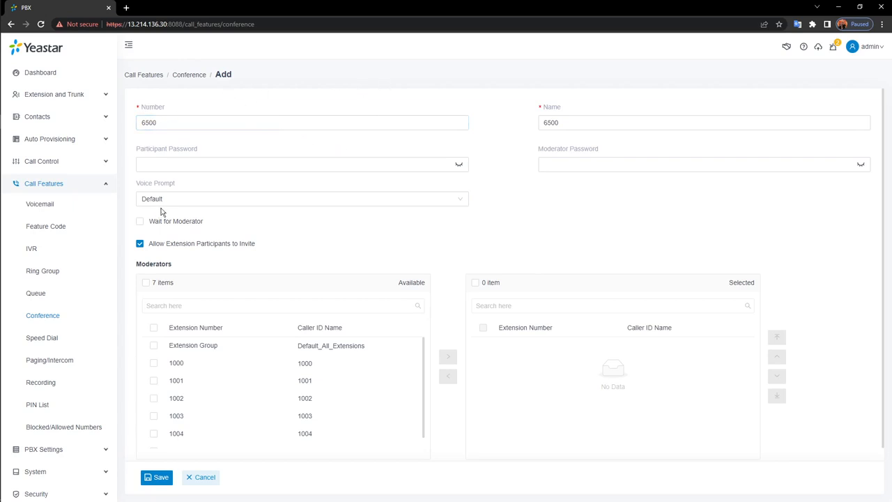
click(319, 162)
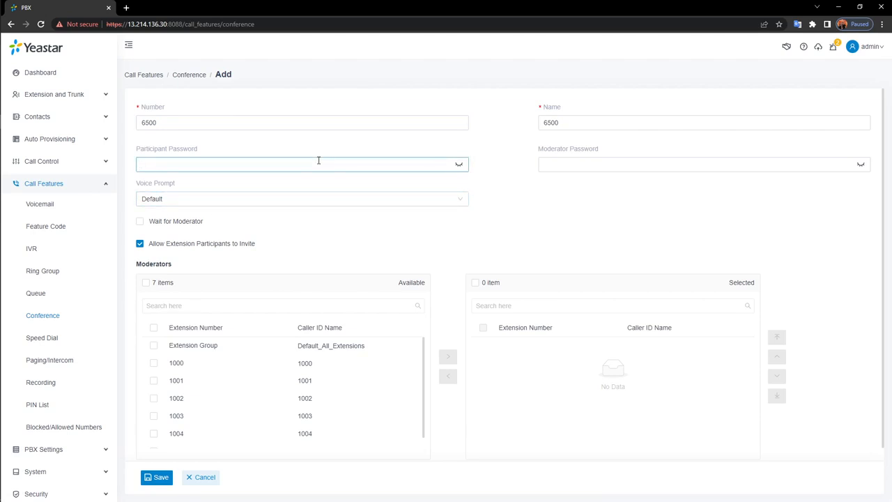
click(668, 165)
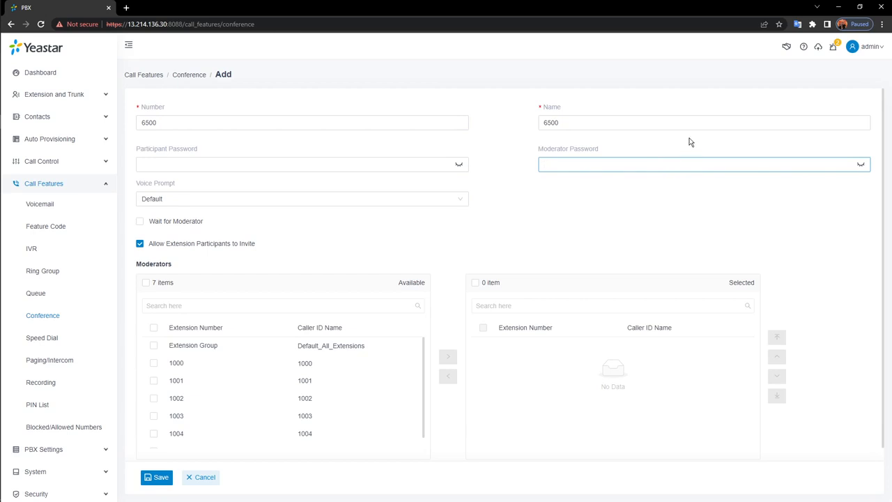
click(414, 200)
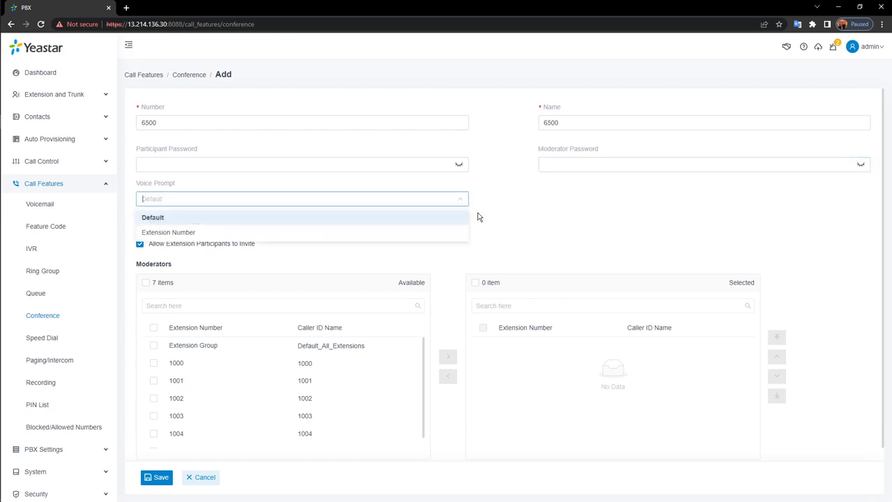
click(520, 219)
scroll(520, 222, down, 1)
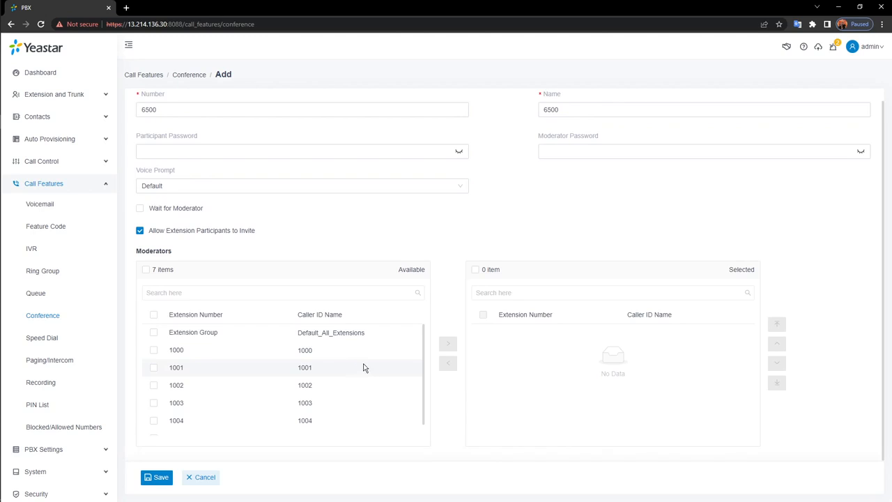
scroll(352, 375, down, 1)
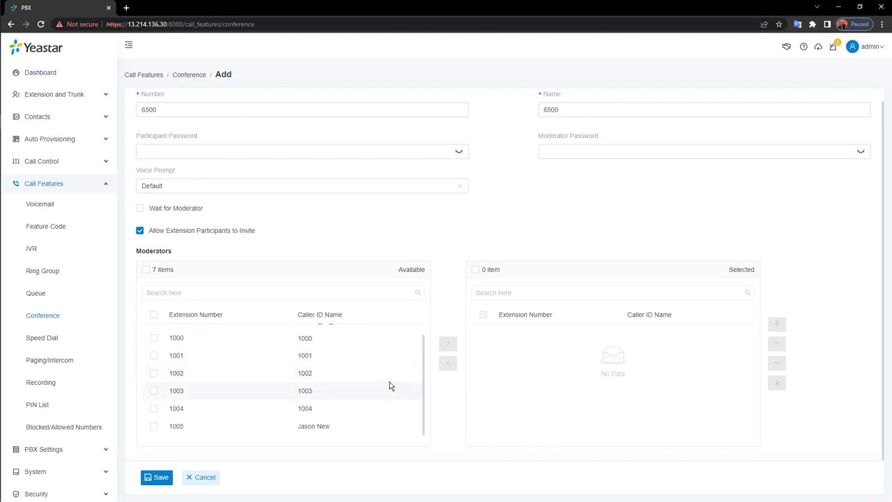
scroll(378, 384, up, 1)
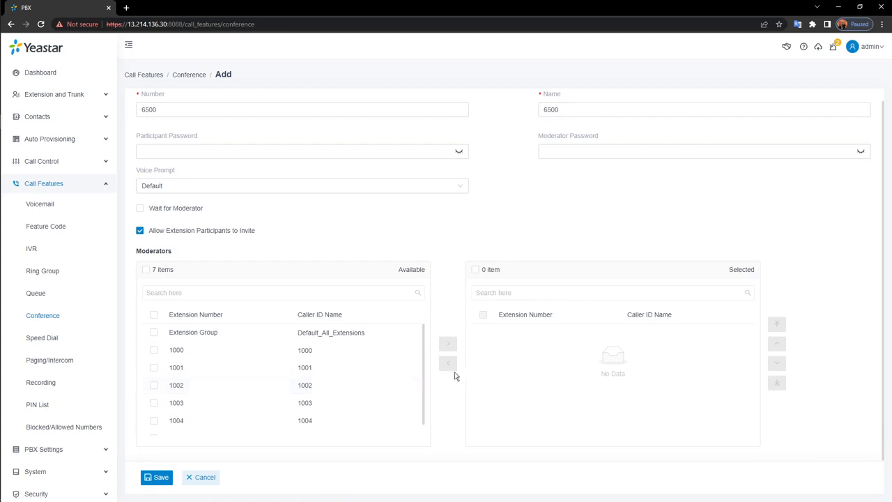
scroll(460, 373, up, 1)
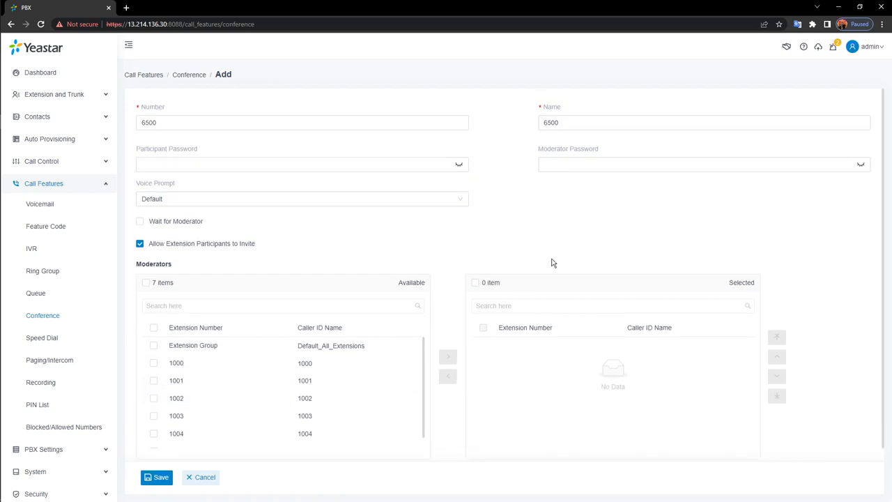
click(157, 477)
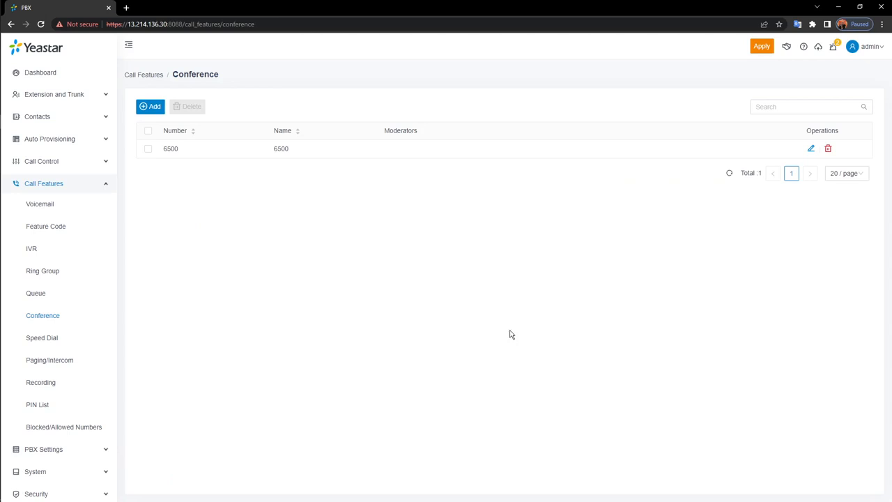
click(758, 48)
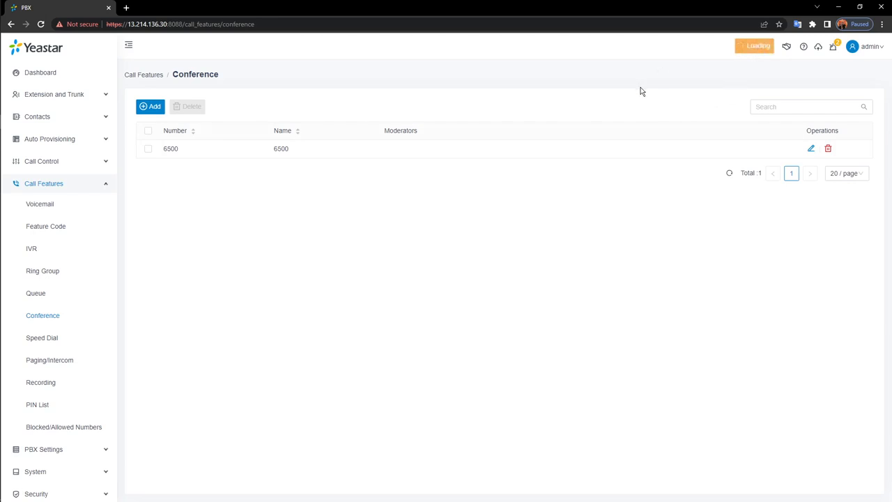
Step: Add a speed dial entry with speed dial number 1 and the target phone number, and save it
scroll(77, 237, down, 3)
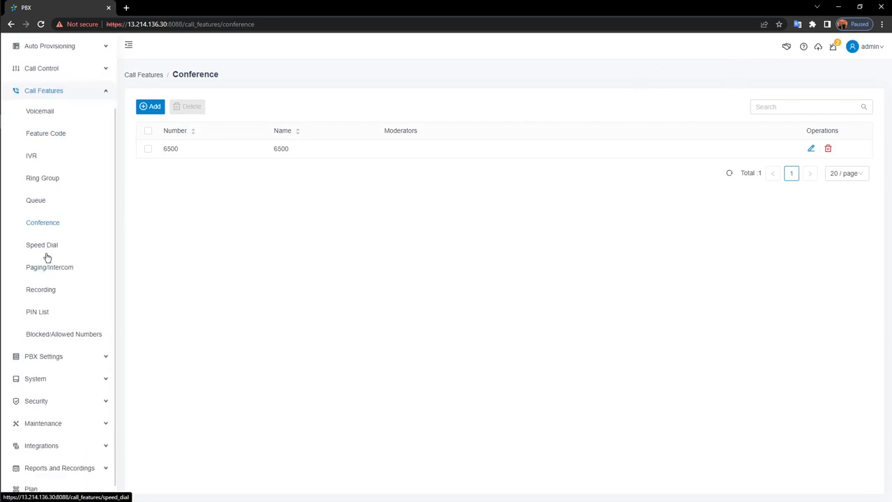
click(51, 245)
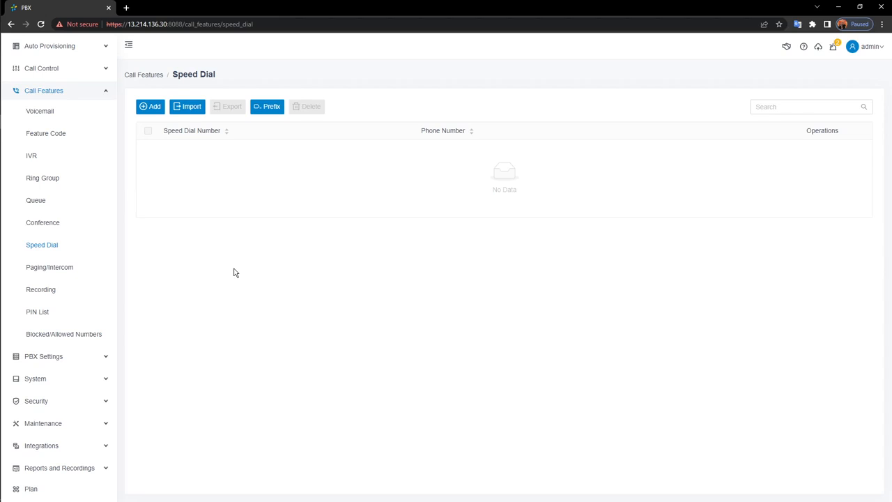
click(149, 109)
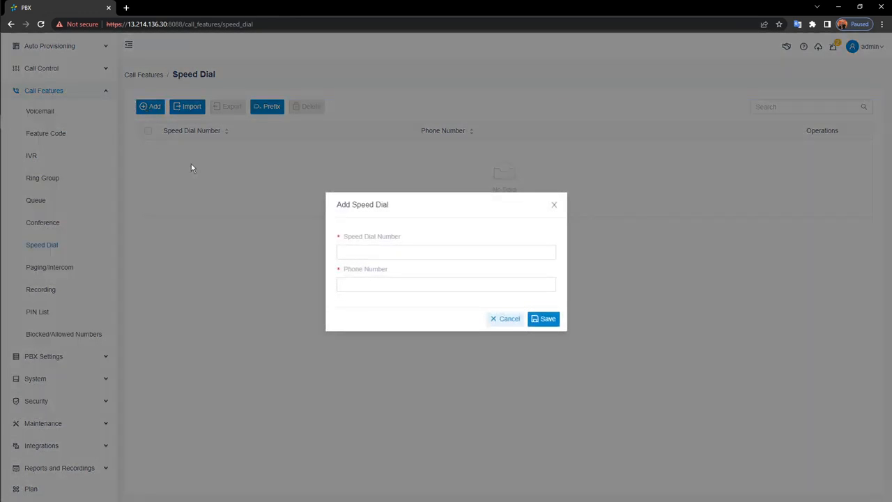
click(475, 253)
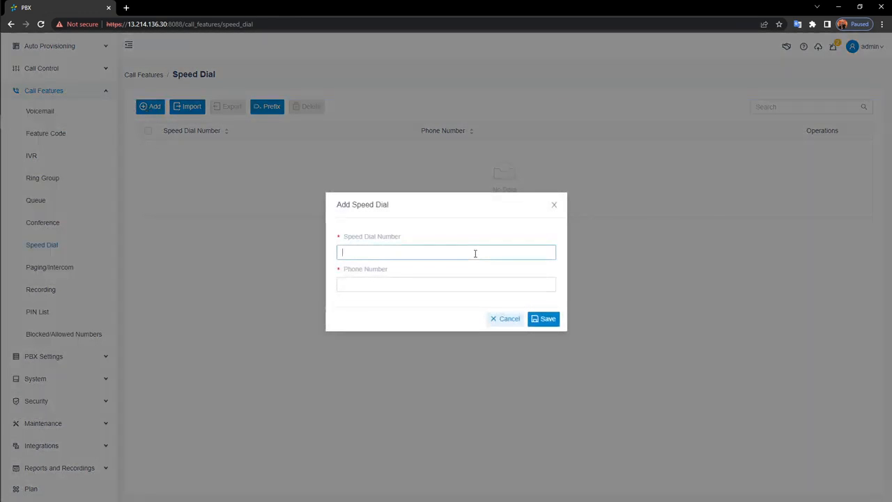
text(1)
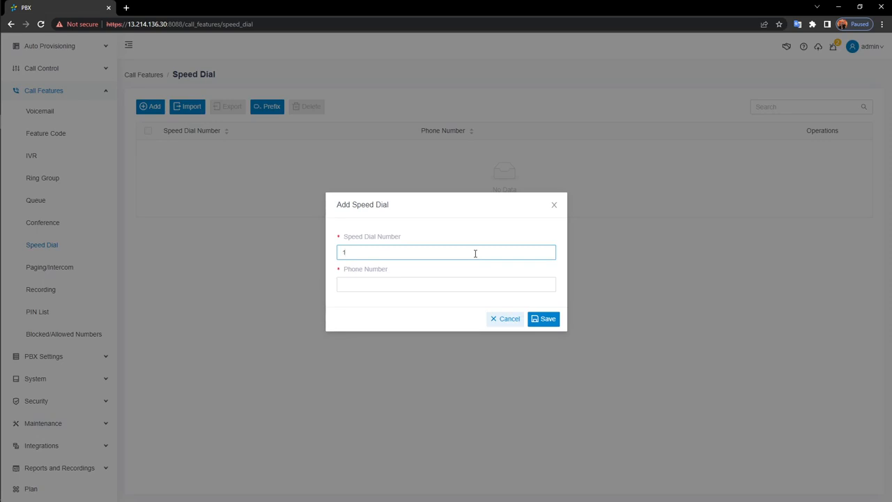
click(403, 286)
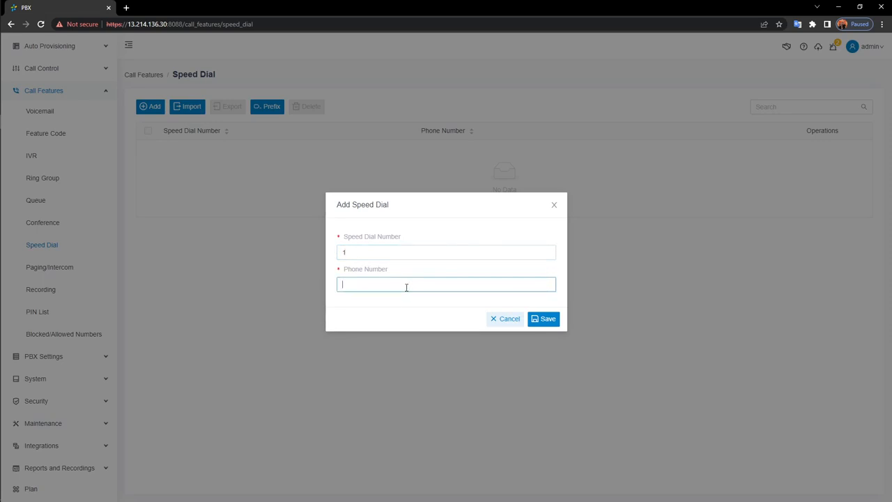
text(234547668)
click(543, 318)
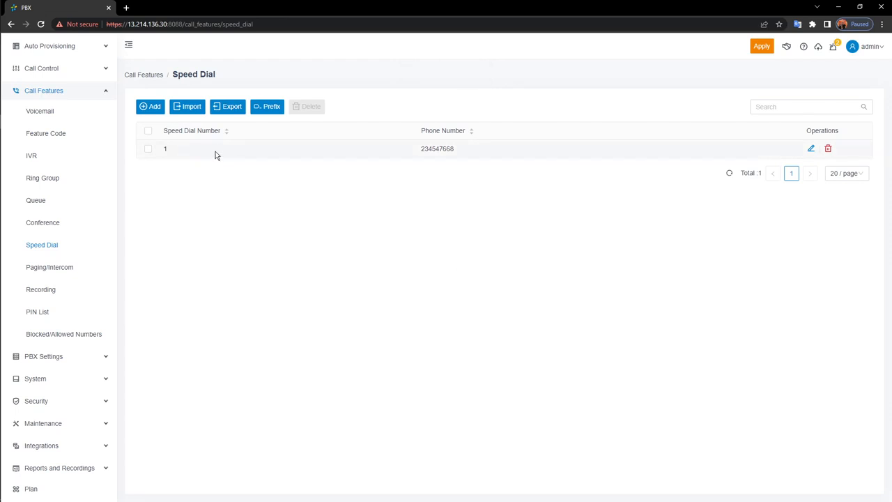
Step: Check the speed dial prefix without changing it and apply the new speed dial entry
click(272, 110)
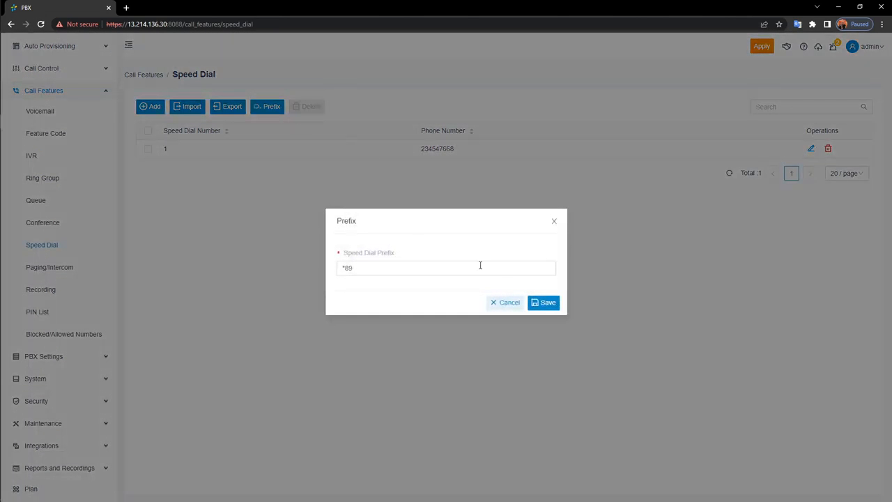
click(496, 302)
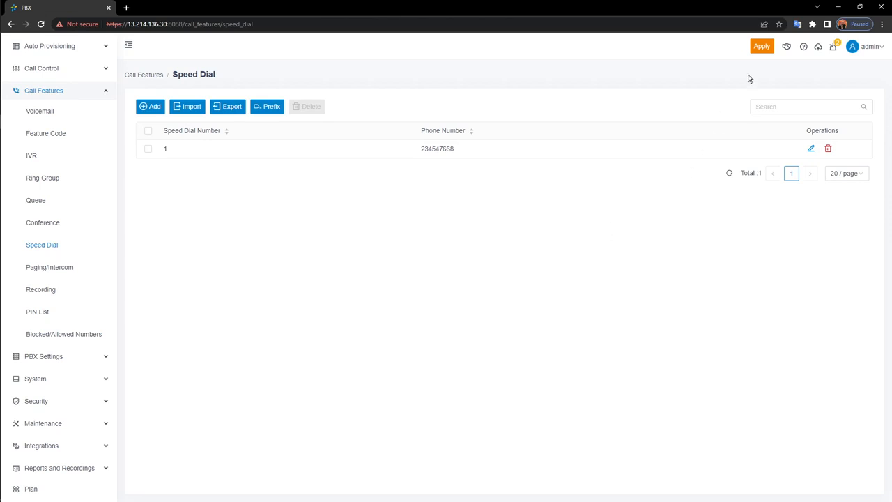
click(760, 48)
Step: Open the call recording settings, and check in the system storage settings which storage locations are offered for recordings
click(52, 290)
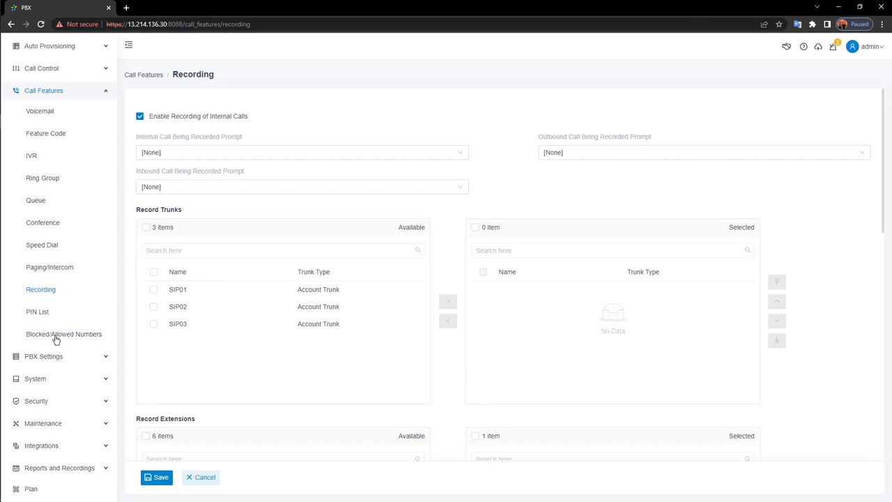
scroll(57, 342, down, 1)
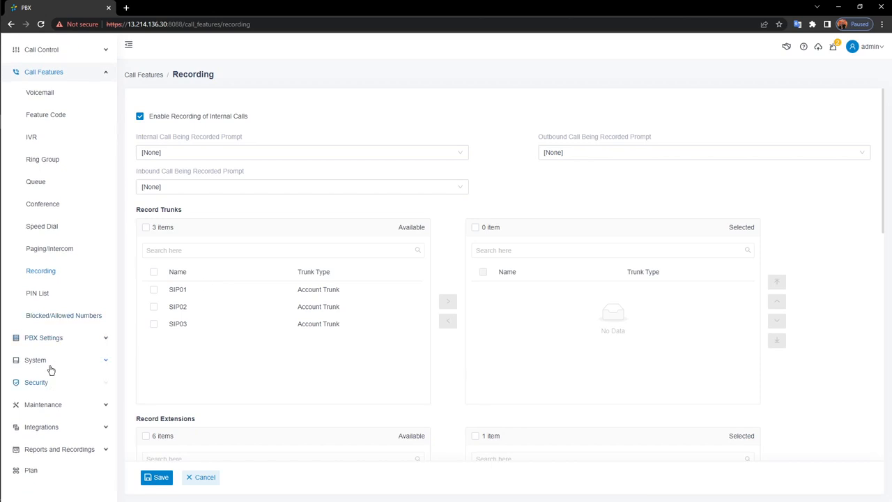
click(49, 364)
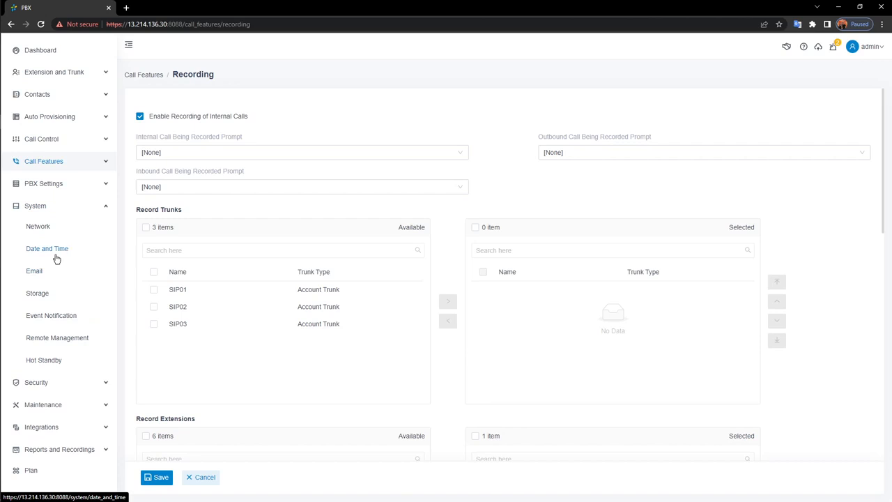
click(35, 296)
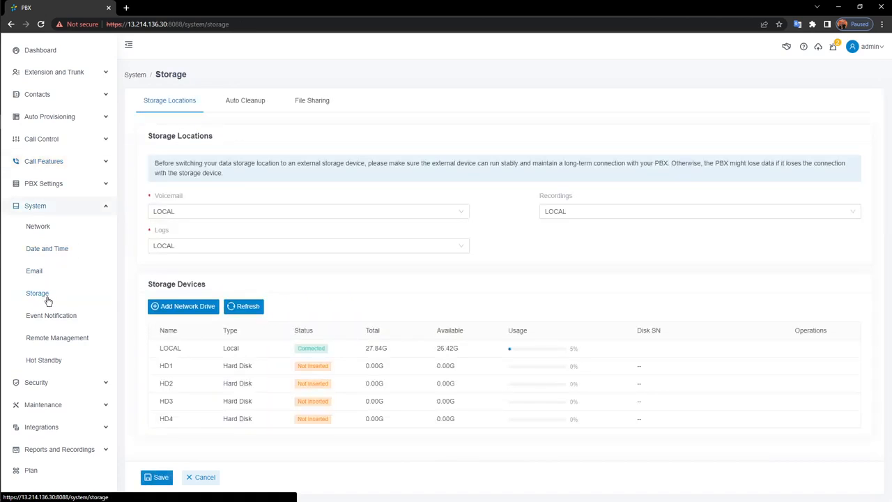
click(606, 213)
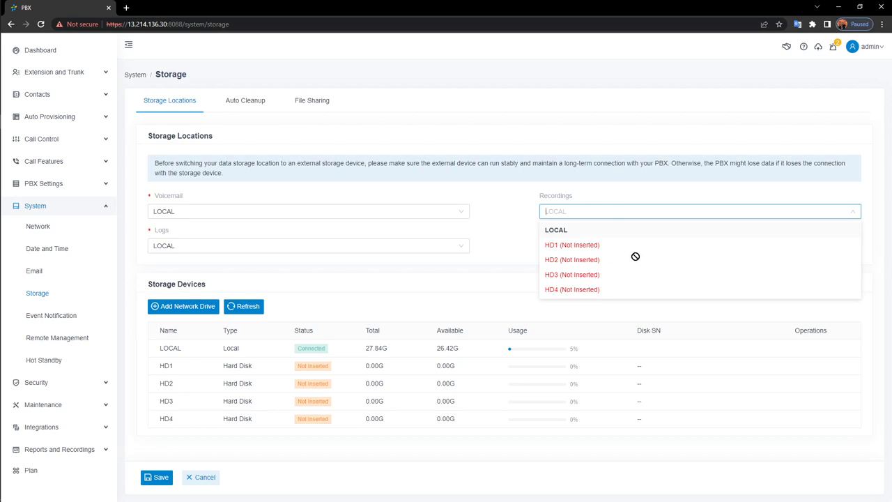
click(516, 217)
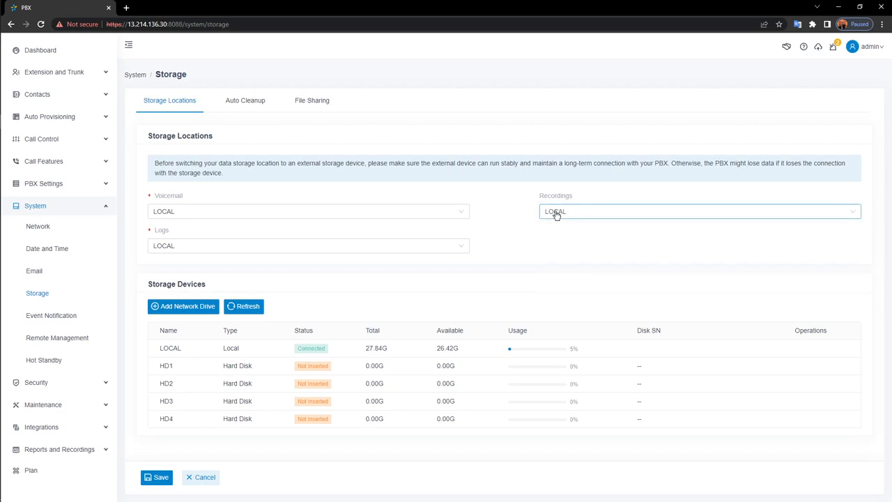
Step: Return to the call recording settings and check the prompt options for internal, outbound and inbound calls being recorded
click(50, 165)
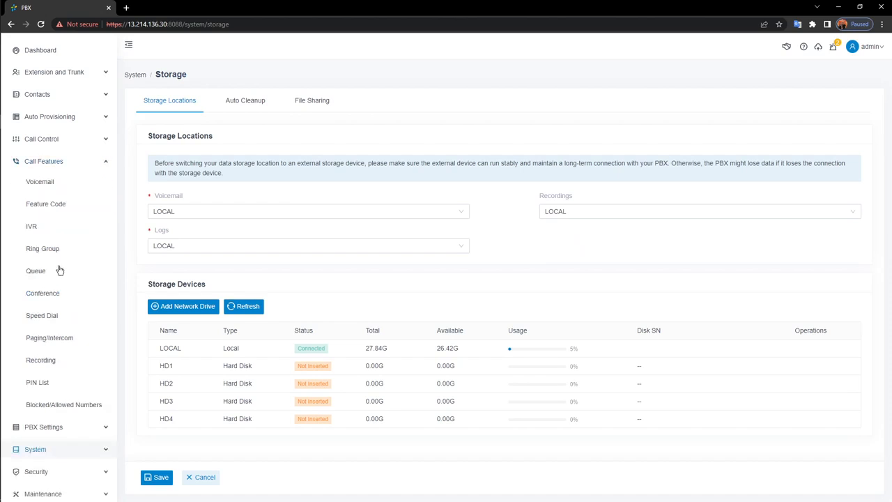
click(57, 359)
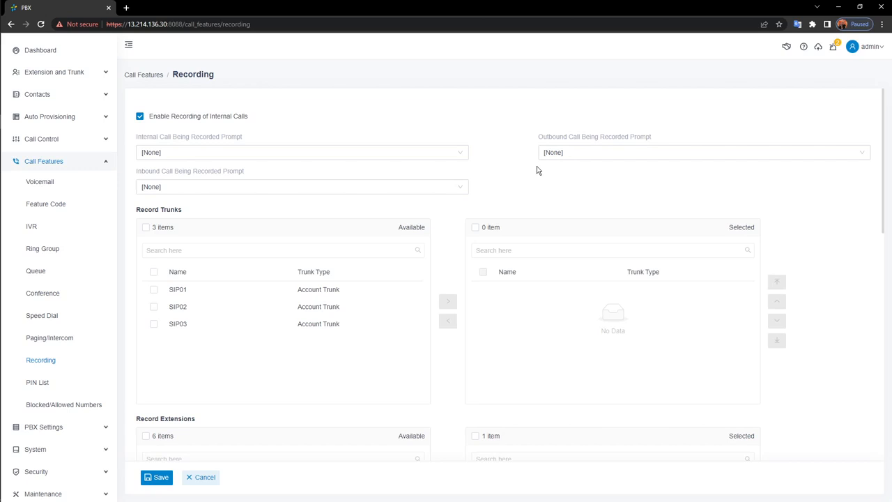
click(433, 153)
click(694, 168)
click(582, 153)
click(463, 186)
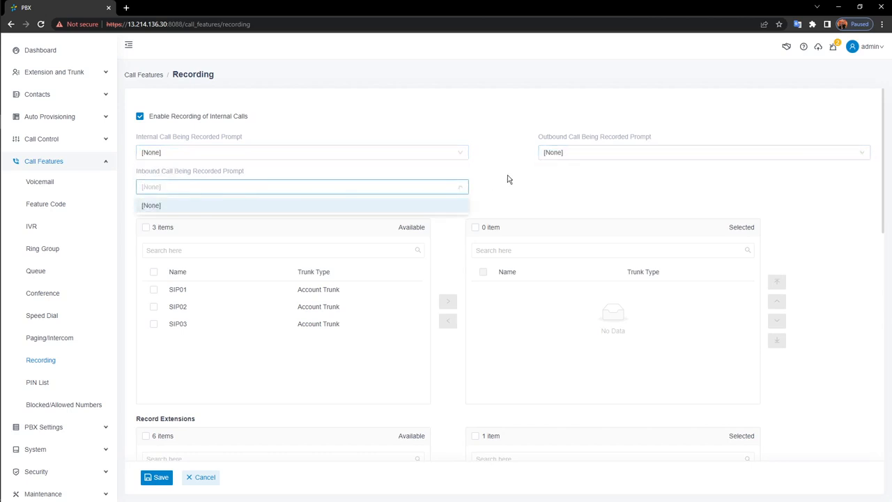
click(507, 179)
Step: Review the trunks, extensions, conferences and queues available for recording, and leave the recording settings without saving
scroll(420, 239, down, 1)
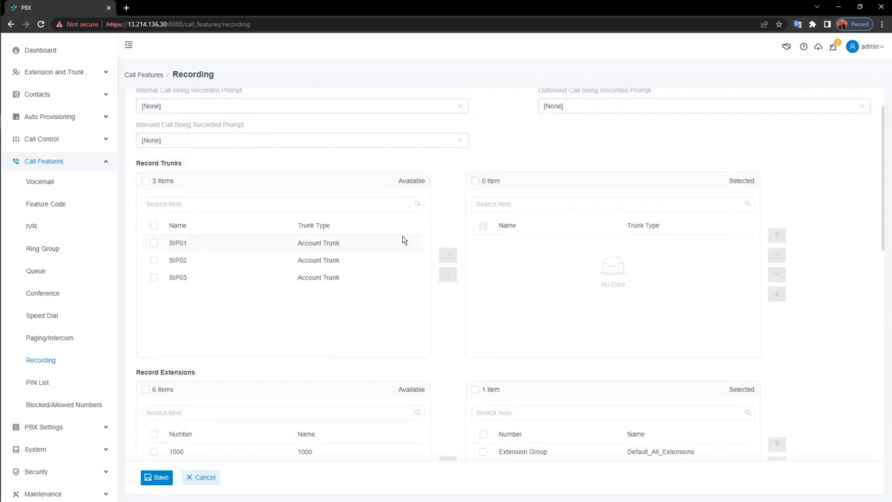
scroll(408, 244, down, 3)
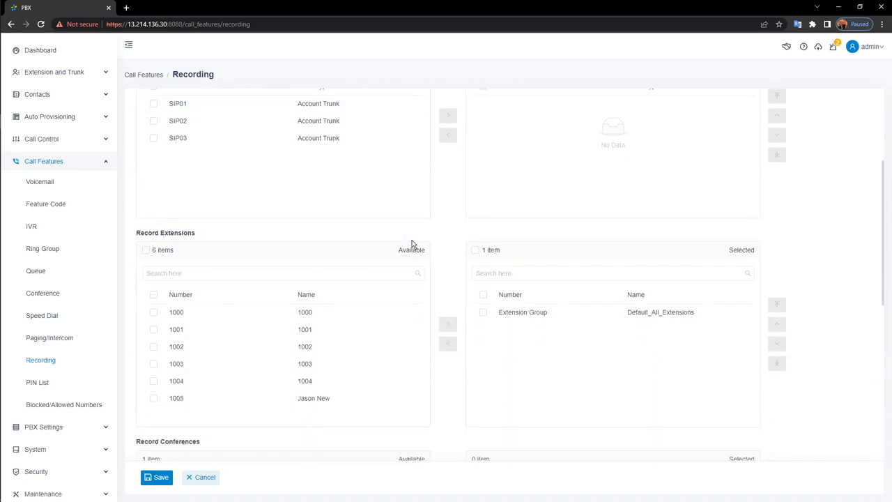
scroll(411, 244, down, 2)
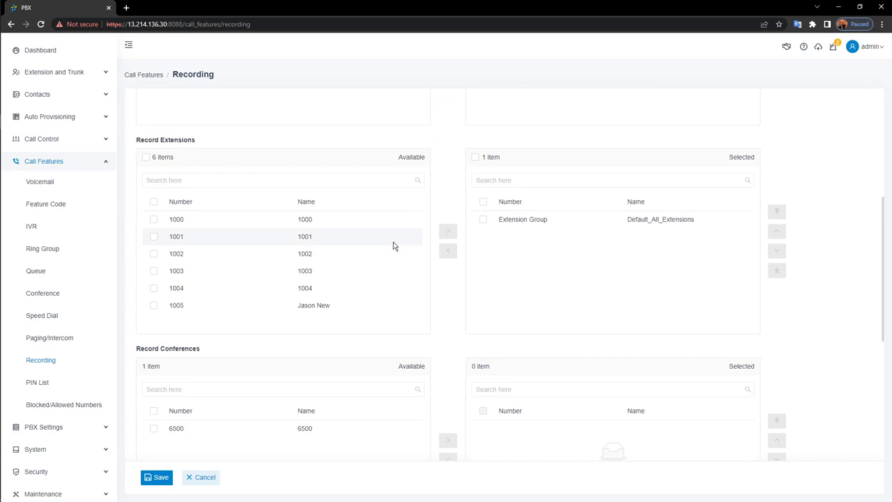
scroll(393, 246, down, 1)
scroll(387, 222, down, 2)
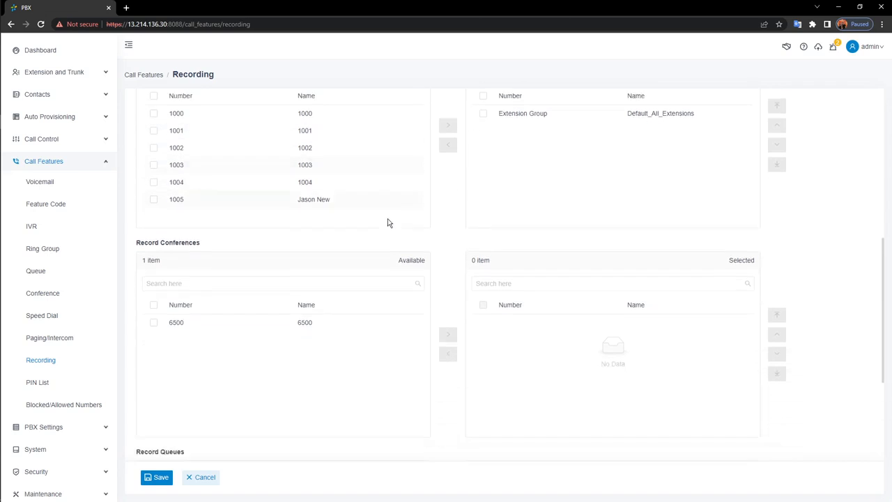
scroll(364, 293, down, 2)
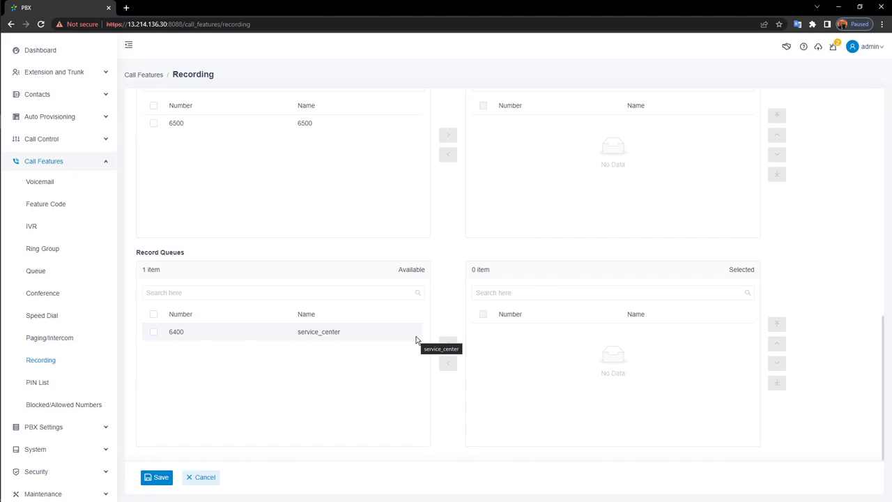
click(201, 477)
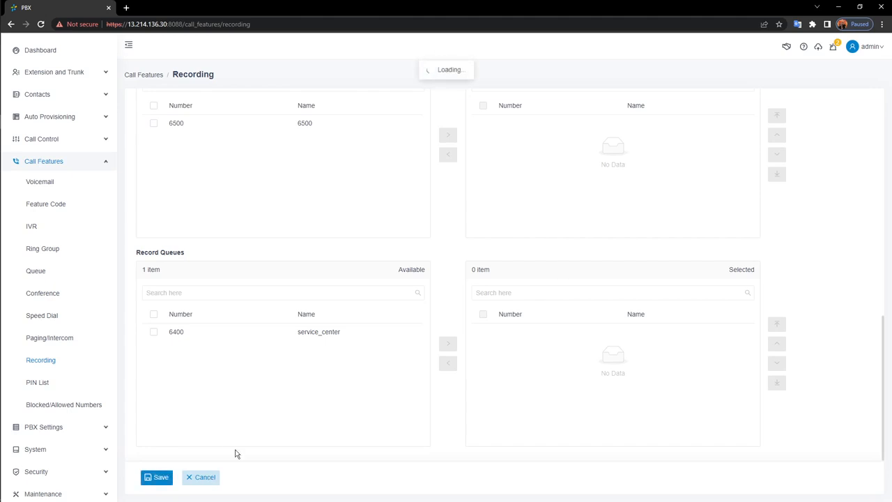
Step: Examine the fields of the form for adding a PIN list and close it without saving
click(46, 383)
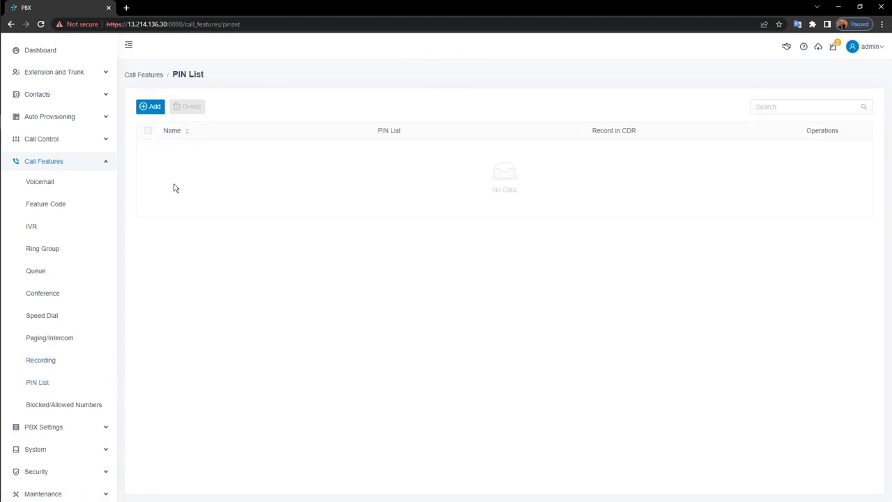
click(153, 107)
click(576, 232)
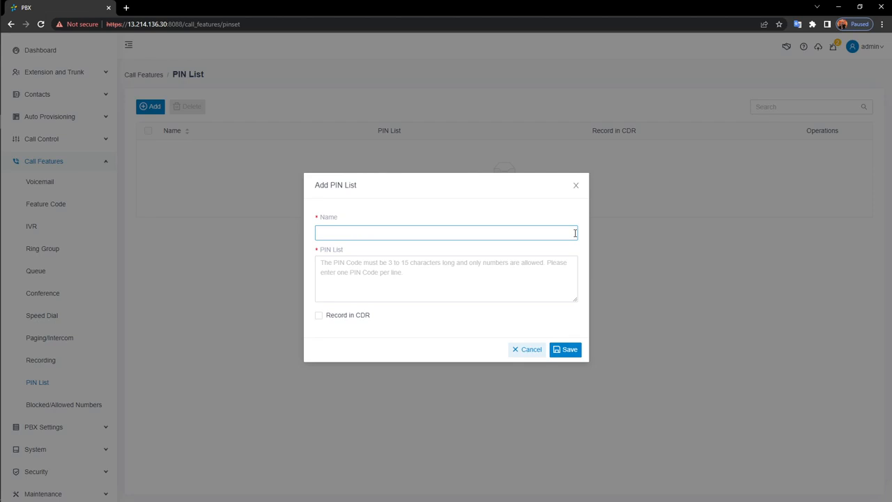
click(531, 349)
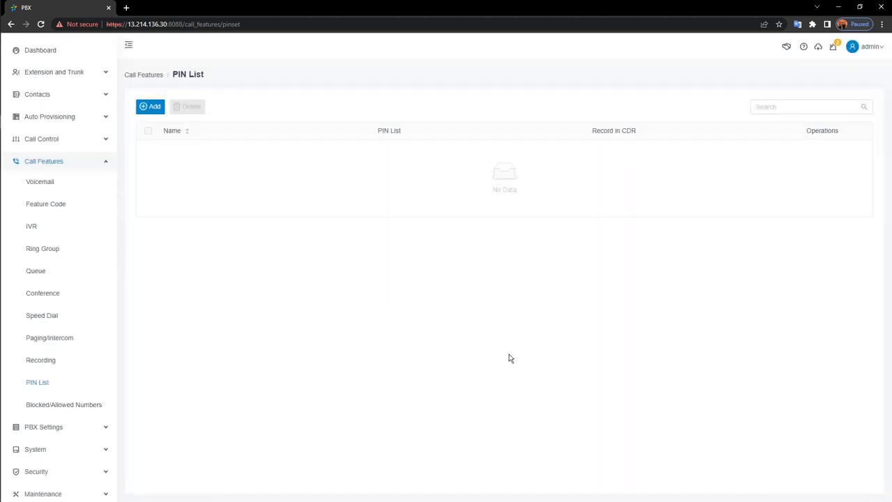